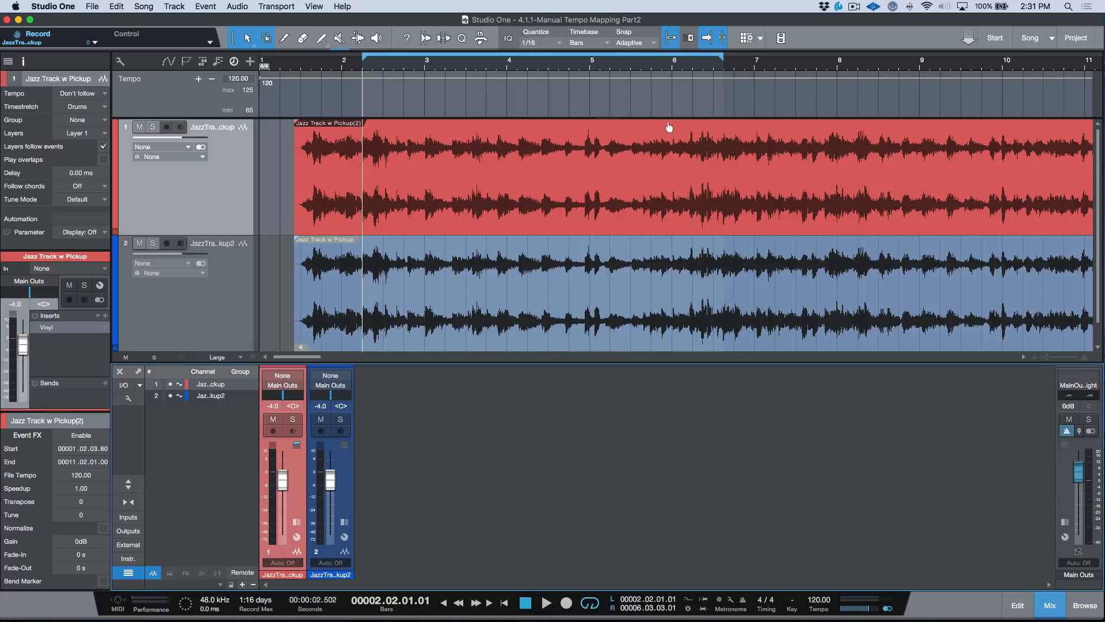
# Play the looped section of the jazz track, and examine the waveform up close at the loop's start and end points
pyautogui.press('space')
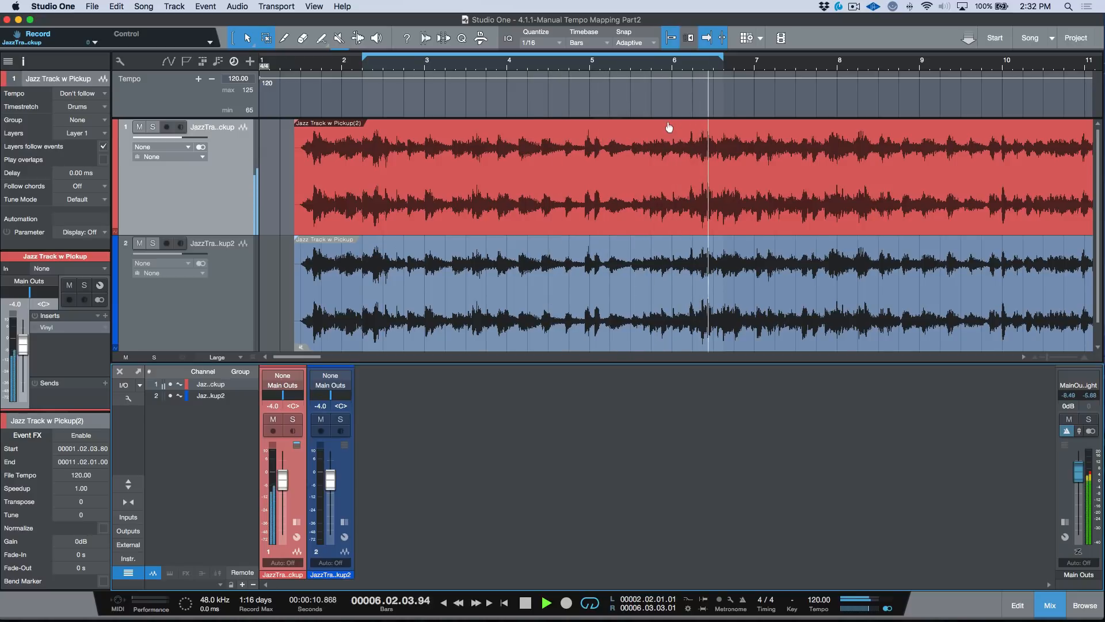
pyautogui.press('space')
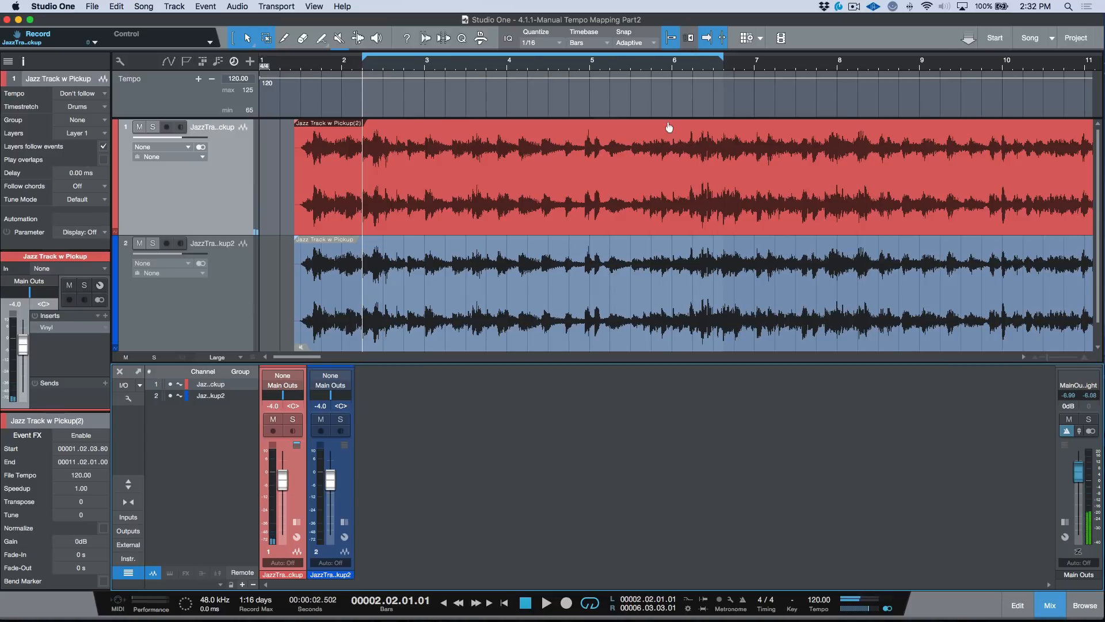
pyautogui.press('e')
pyautogui.press('e')
pyautogui.press('e')
pyautogui.press('e')
pyautogui.press('e')
pyautogui.press('e')
pyautogui.press('e')
pyautogui.press('e')
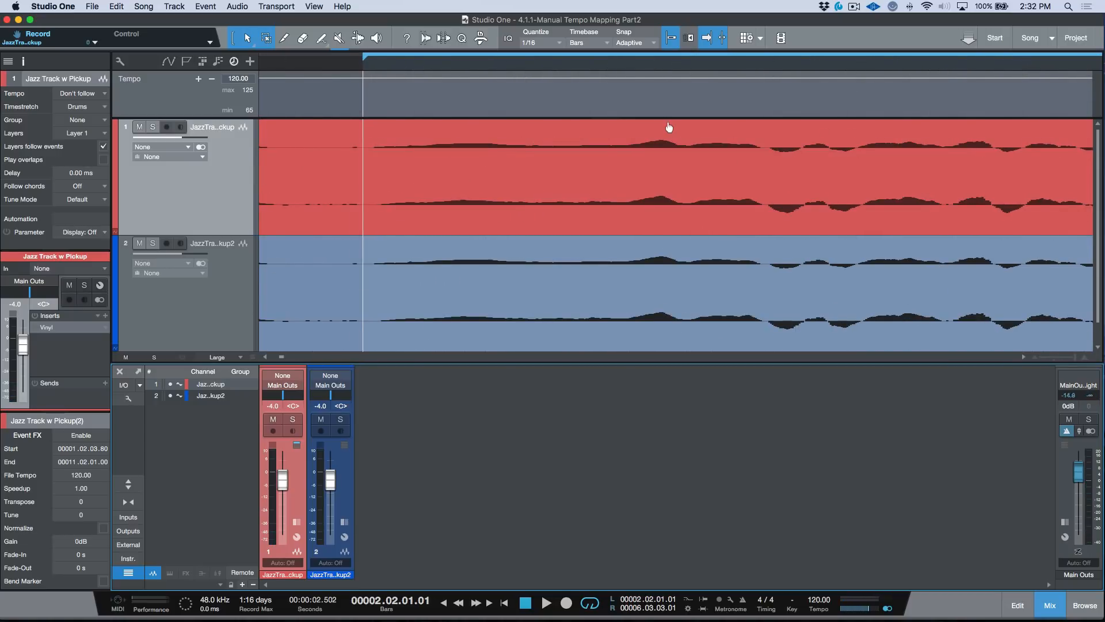
pyautogui.hotkey('alt', 'e')
pyautogui.hotkey('alt', 'e')
pyautogui.hotkey('alt', 'e')
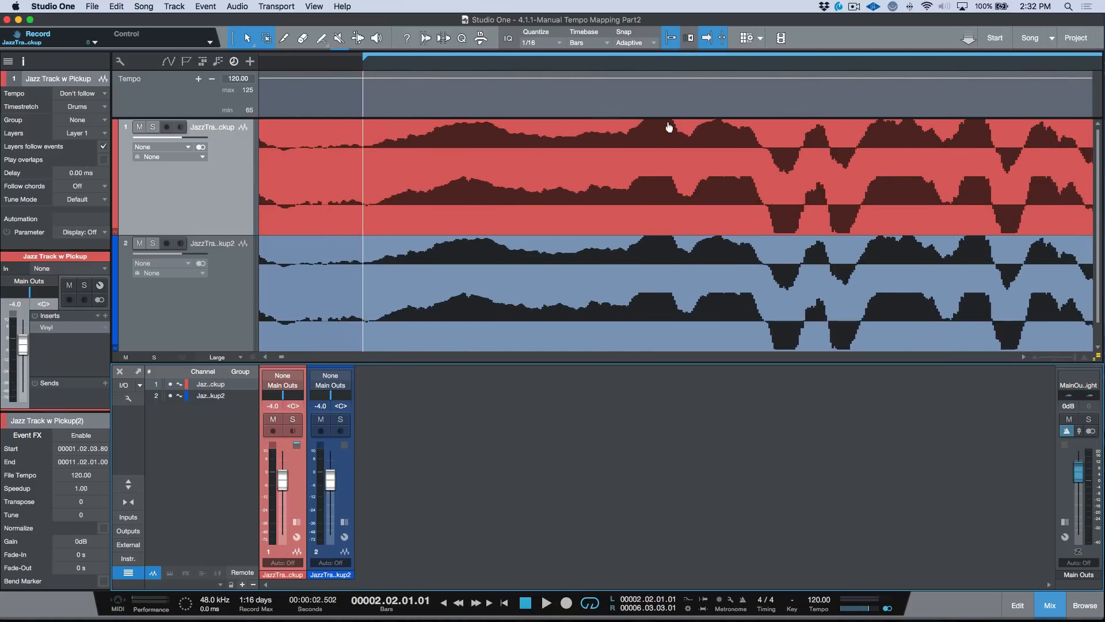
pyautogui.press('KP_2')
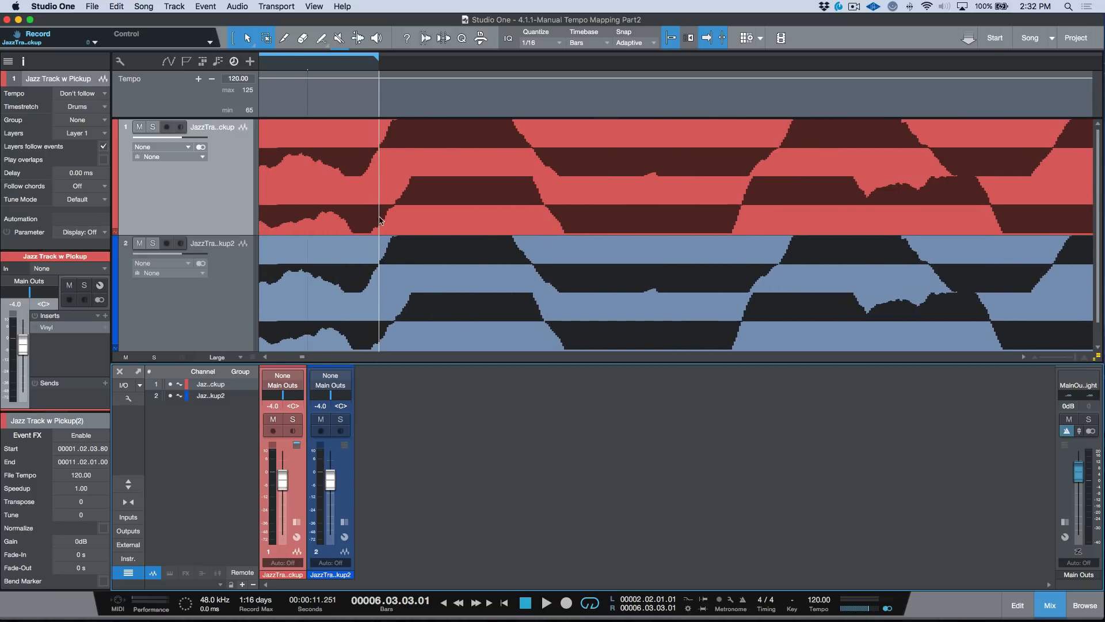
pyautogui.press('KP_1')
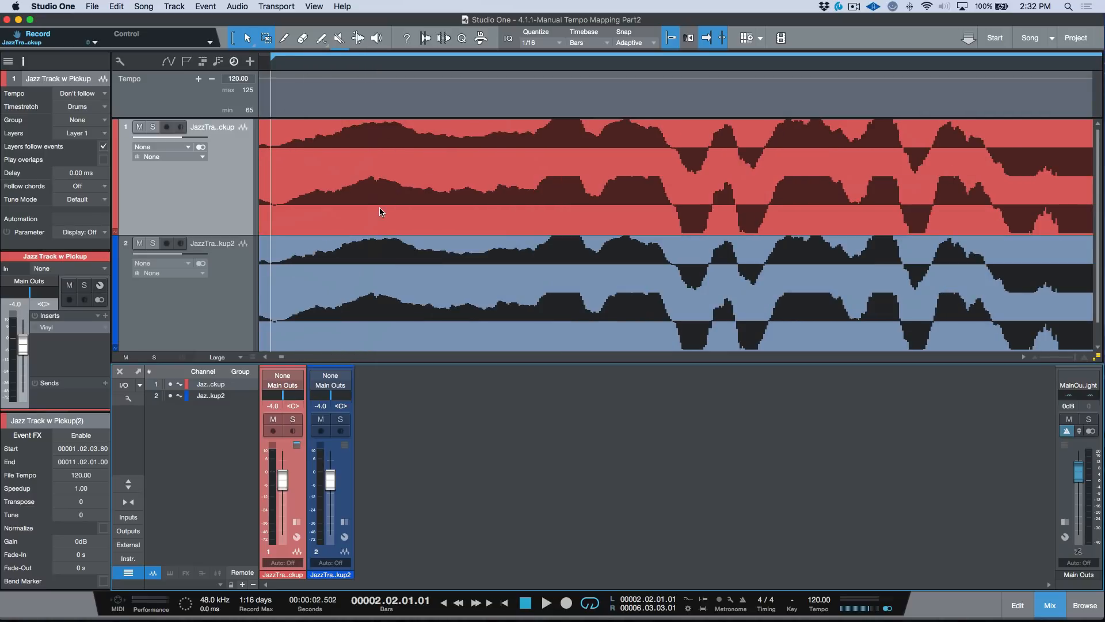
pyautogui.press('w')
pyautogui.press('w')
pyautogui.press('w')
pyautogui.press('w')
pyautogui.press('w')
pyautogui.press('w')
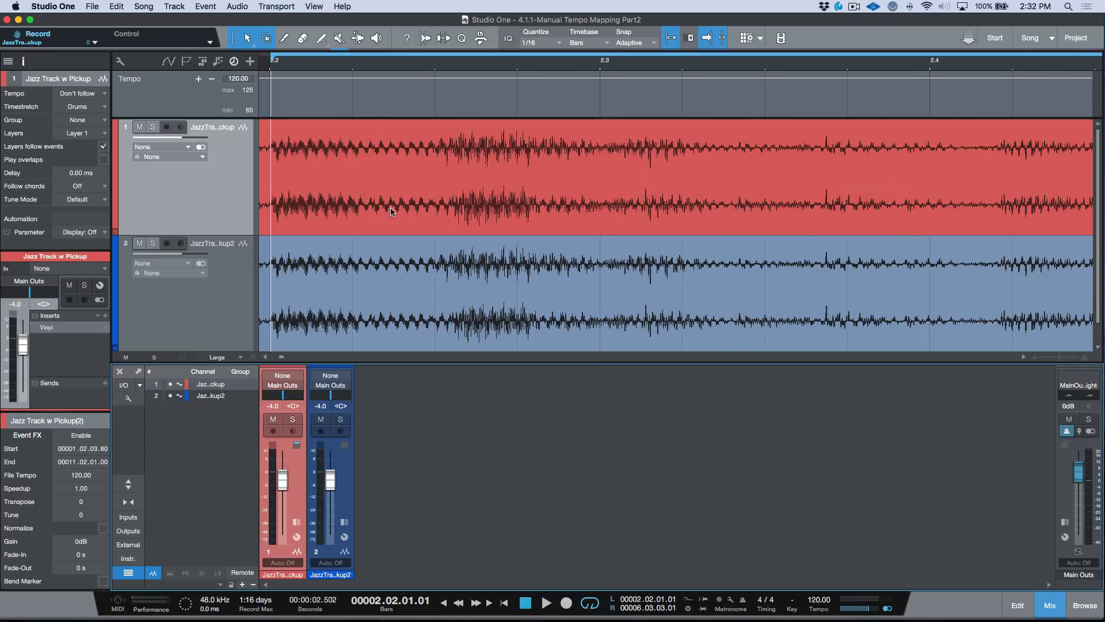
pyautogui.press('z')
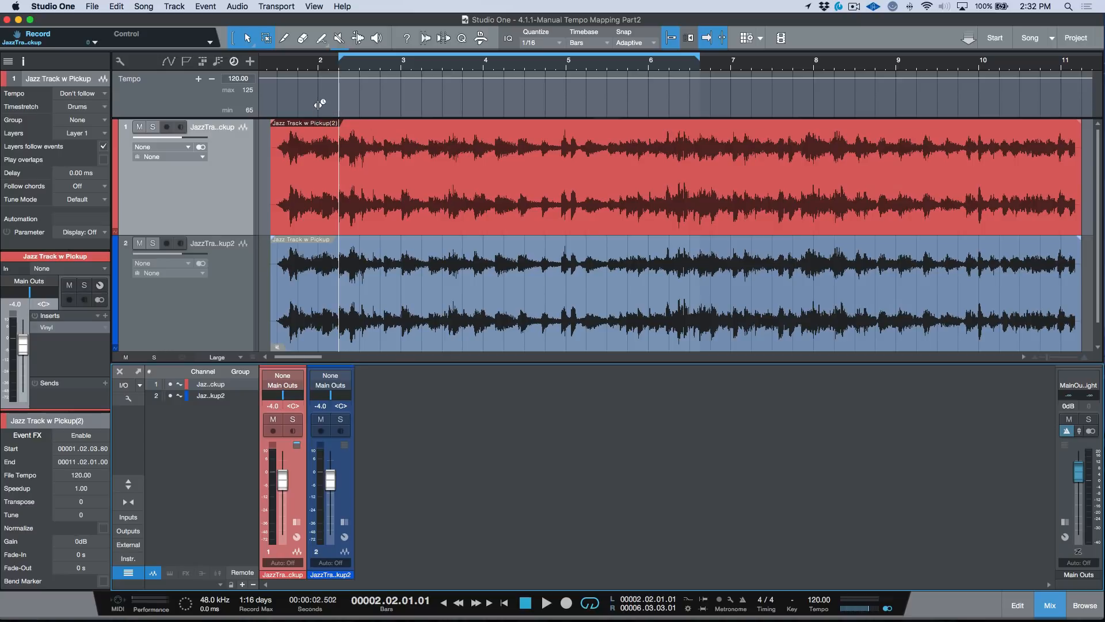
# Try to move the bar 2 line onto the loop's starting downbeat by stretching the tempo map
pyautogui.moveTo(320, 106); pyautogui.dragTo(362, 107)
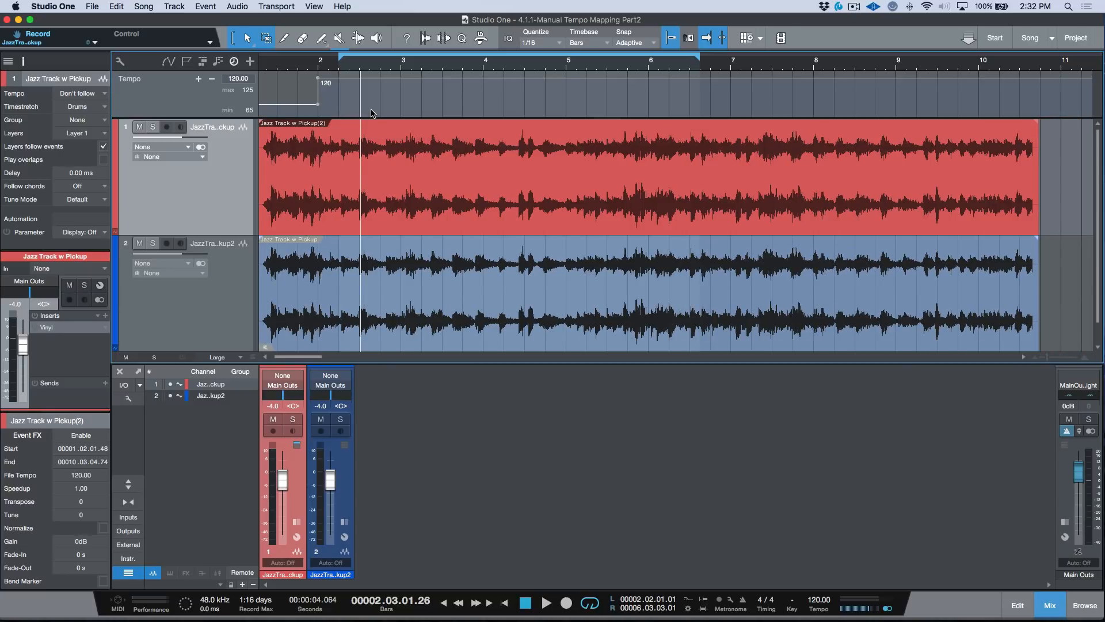
pyautogui.press('super+z')
pyautogui.press('Home')
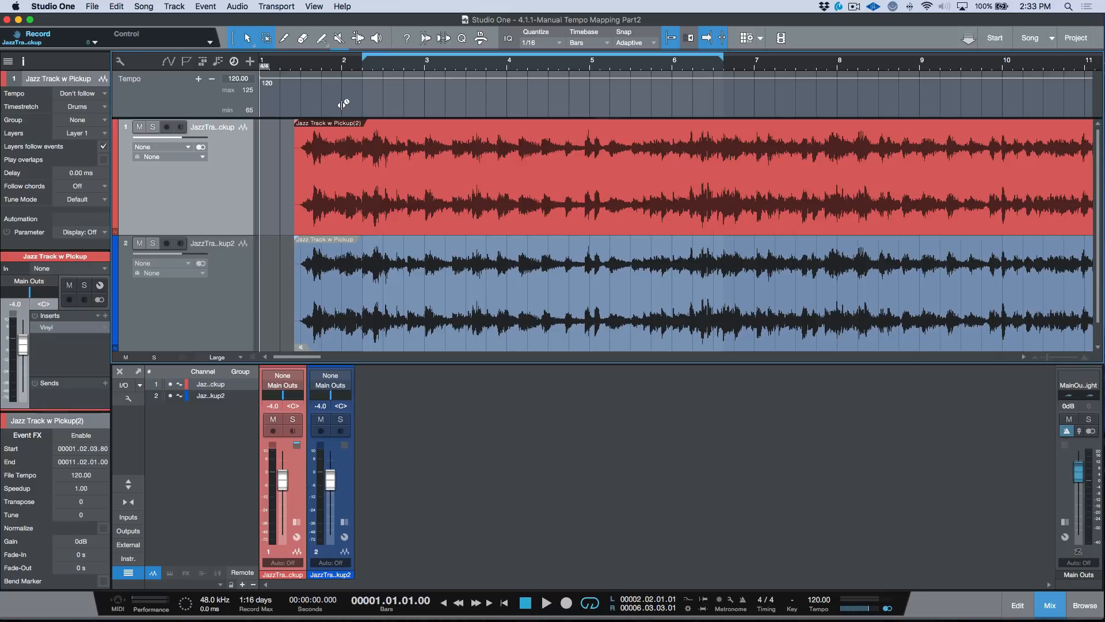
pyautogui.moveTo(343, 105)
pyautogui.mouseDown()
pyautogui.moveTo(397, 106)
pyautogui.moveTo(349, 107)
pyautogui.moveTo(364, 109)
pyautogui.mouseUp()
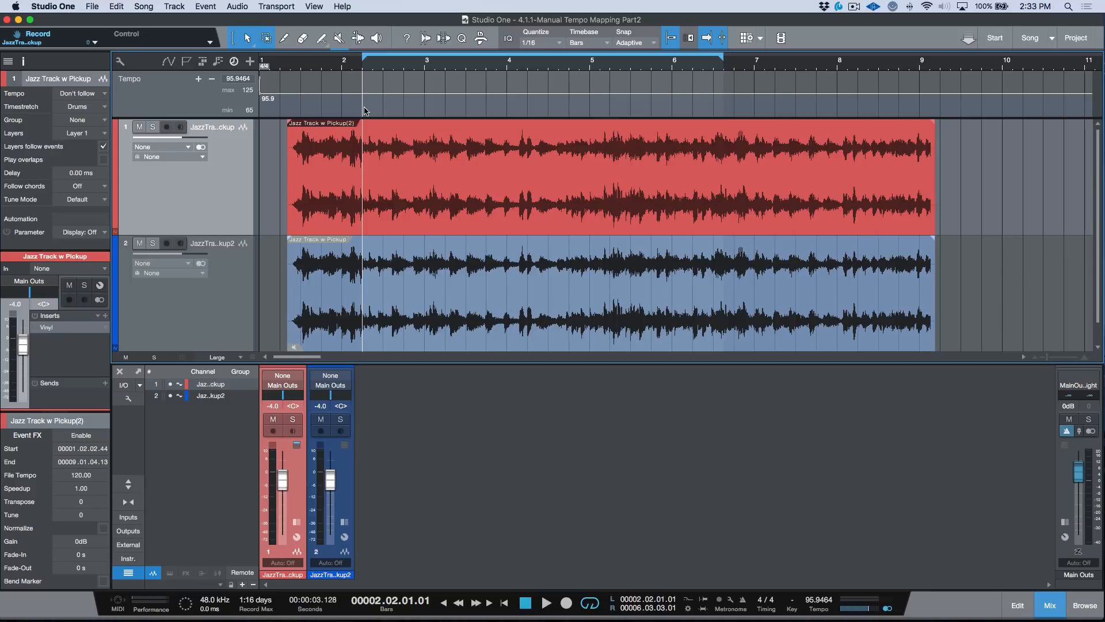
pyautogui.hotkey('ctrl', 'z')
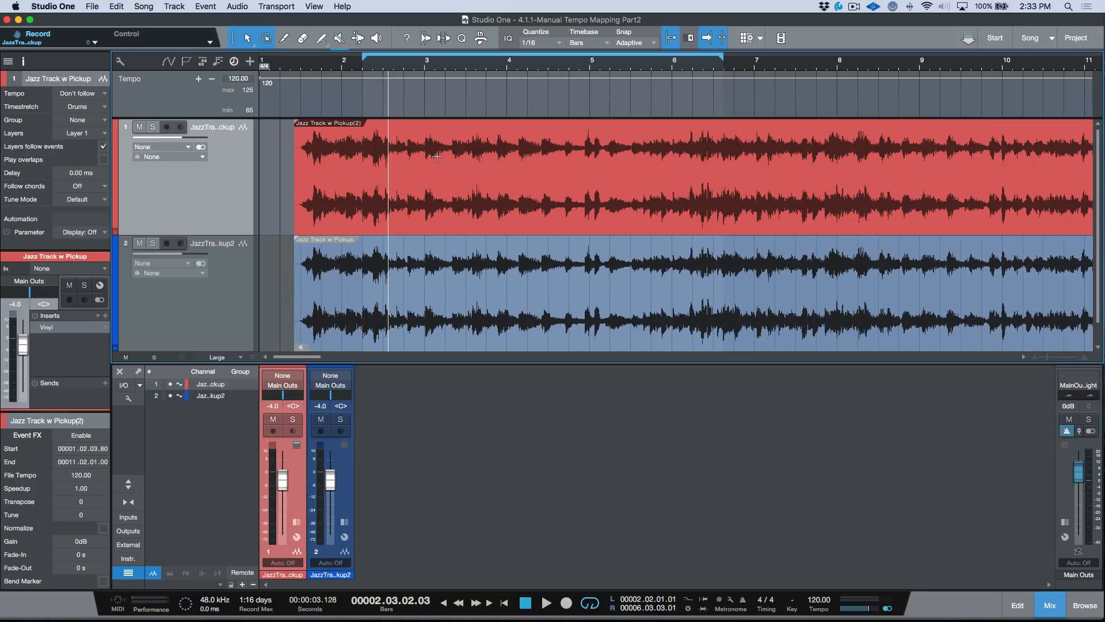
# Split the Jazz Track w Pickup(2) event on track 1 at the loop's start and end points
pyautogui.click(509, 202)
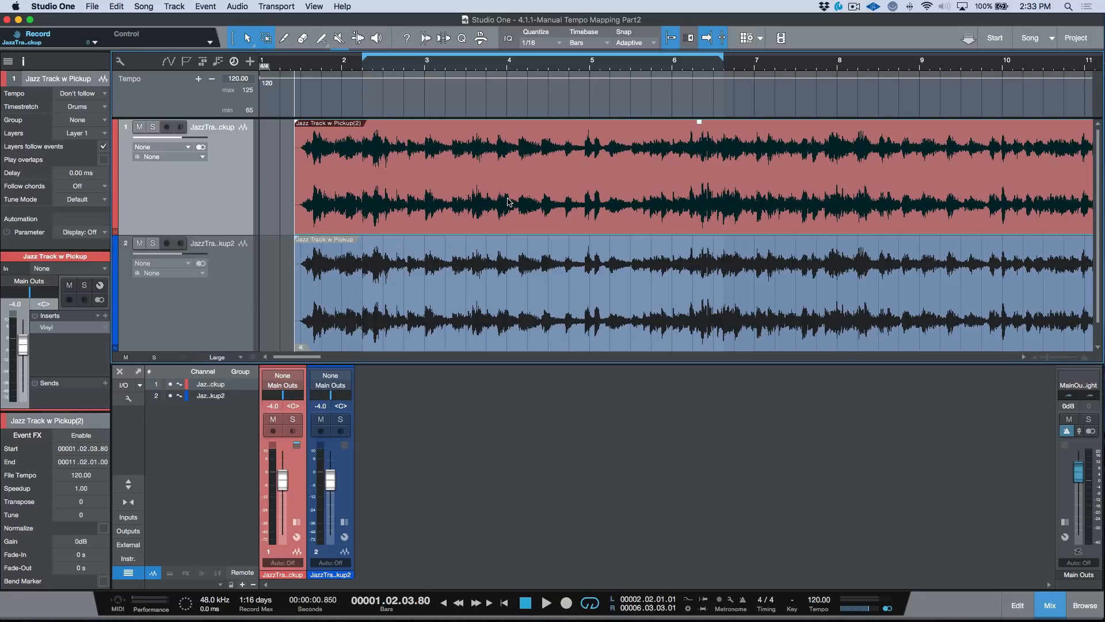
pyautogui.press('KP_1')
pyautogui.hotkey('alt', 'x')
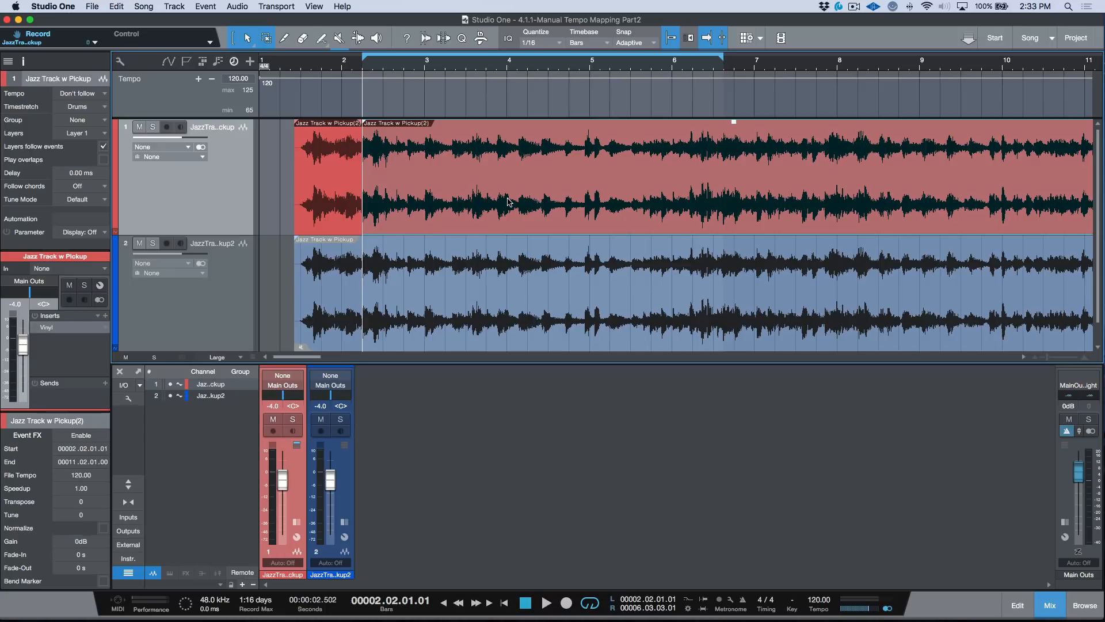
pyautogui.press('KP_2')
pyautogui.hotkey('alt', 'x')
# Delete the pieces of track 1 outside the loop, keeping only the middle section
pyautogui.click(509, 201)
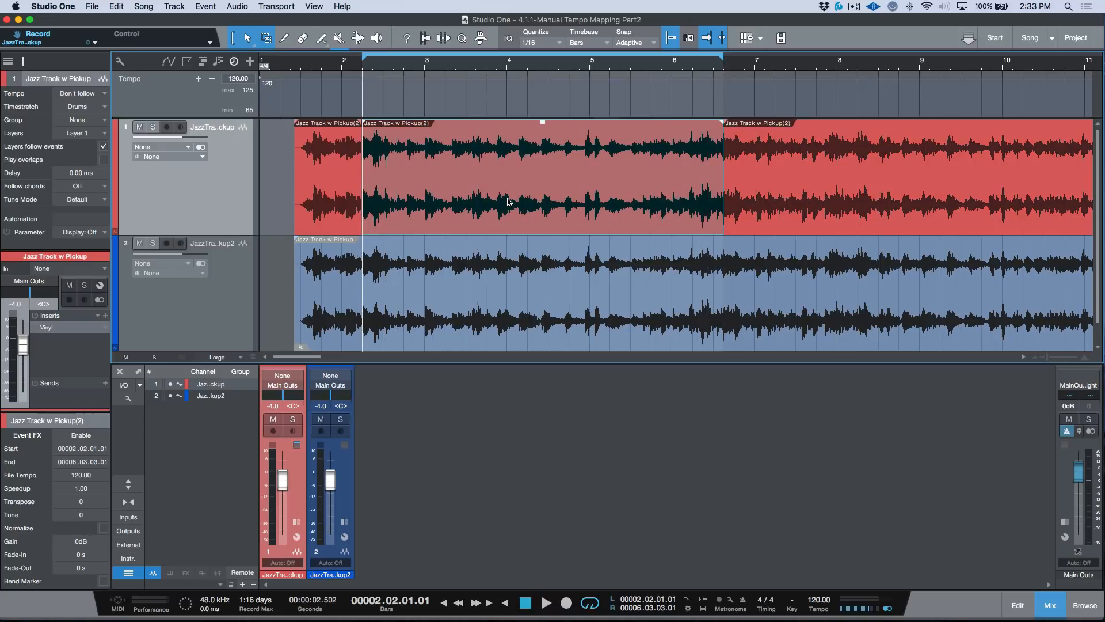
pyautogui.hotkey('shift', 'm')
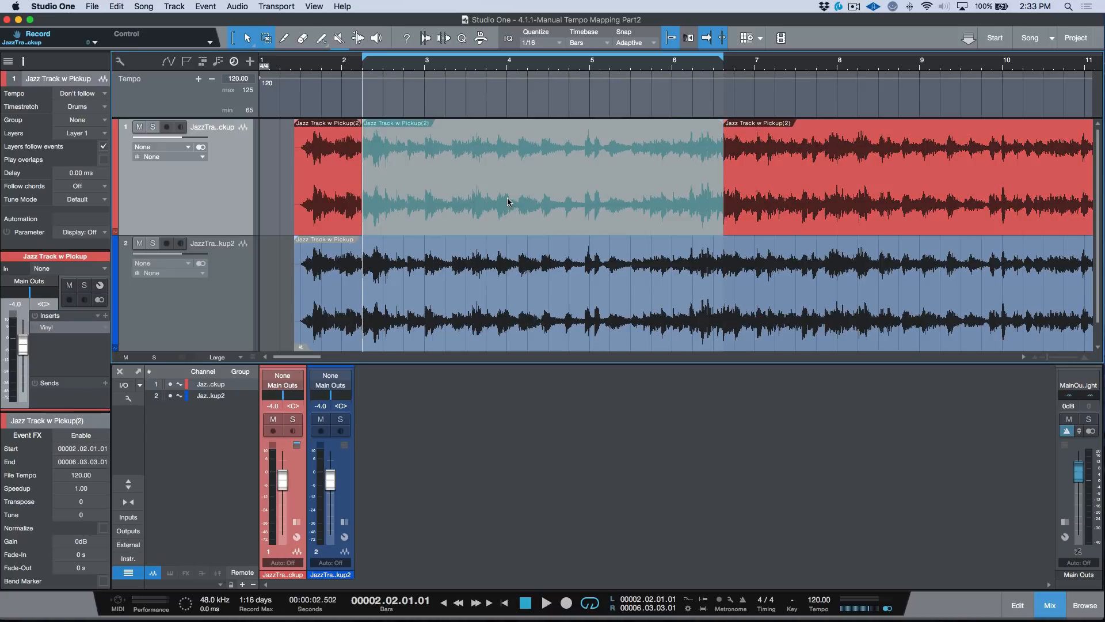
pyautogui.hotkey('alt', 'i')
pyautogui.press('Delete')
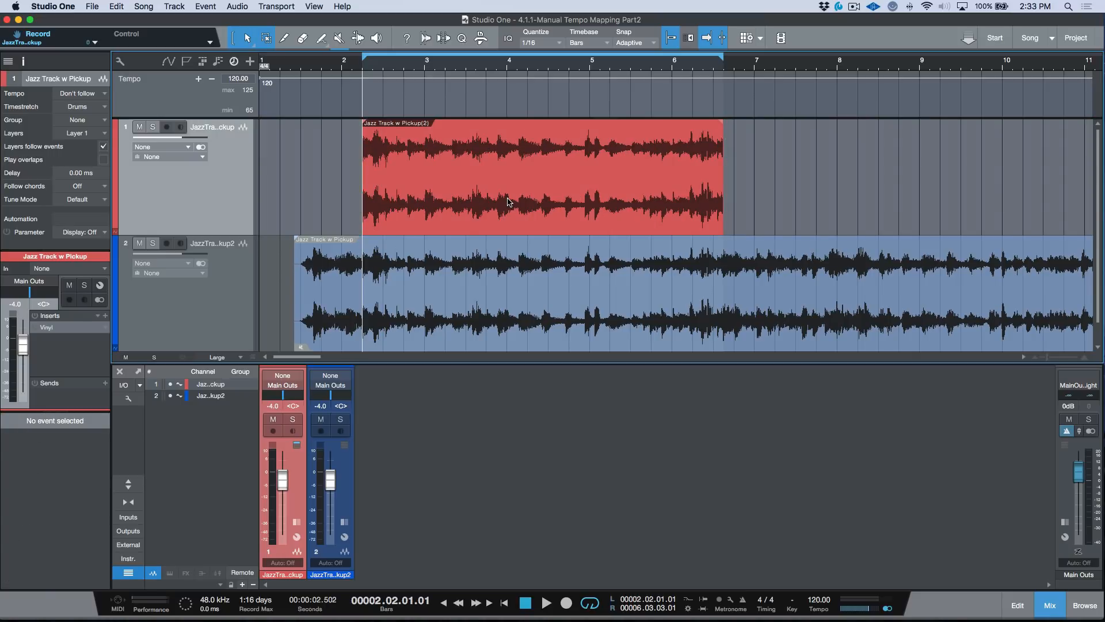
# Move the remaining track 1 event to the start of the song at bar 1, and set the loop range to it
pyautogui.click(509, 202)
pyautogui.press(',')
pyautogui.press('super+l')
pyautogui.press('p')
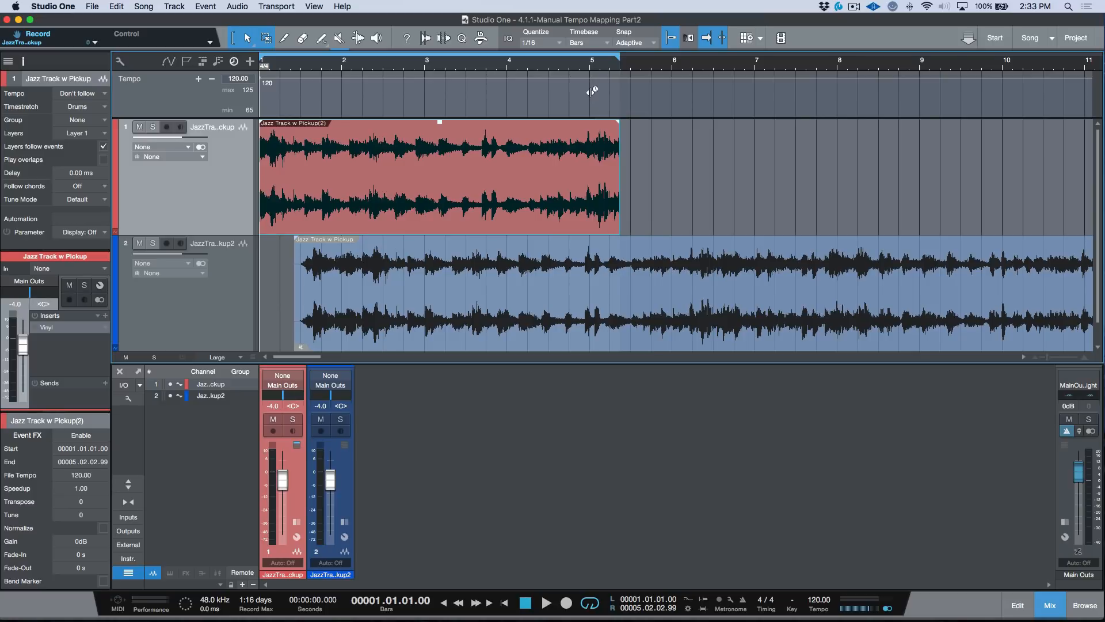
# Stretch the tempo to about 109.7 BPM so the bar 5 line meets the trimmed event's end, and fit the loop range to the event
pyautogui.moveTo(589, 93); pyautogui.dragTo(620, 93)
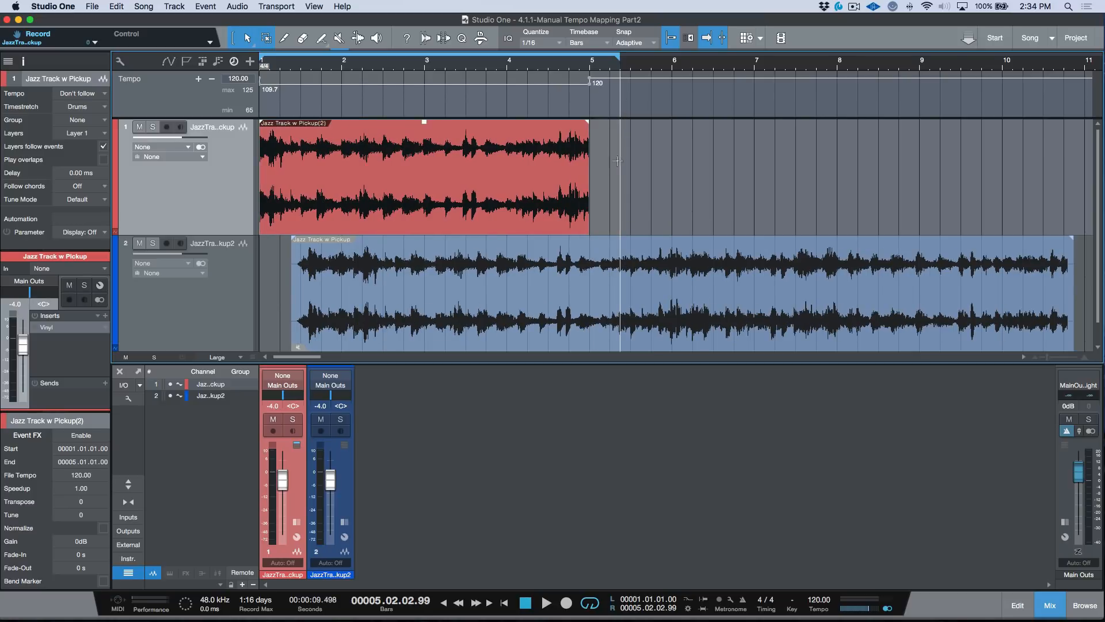
pyautogui.press(',')
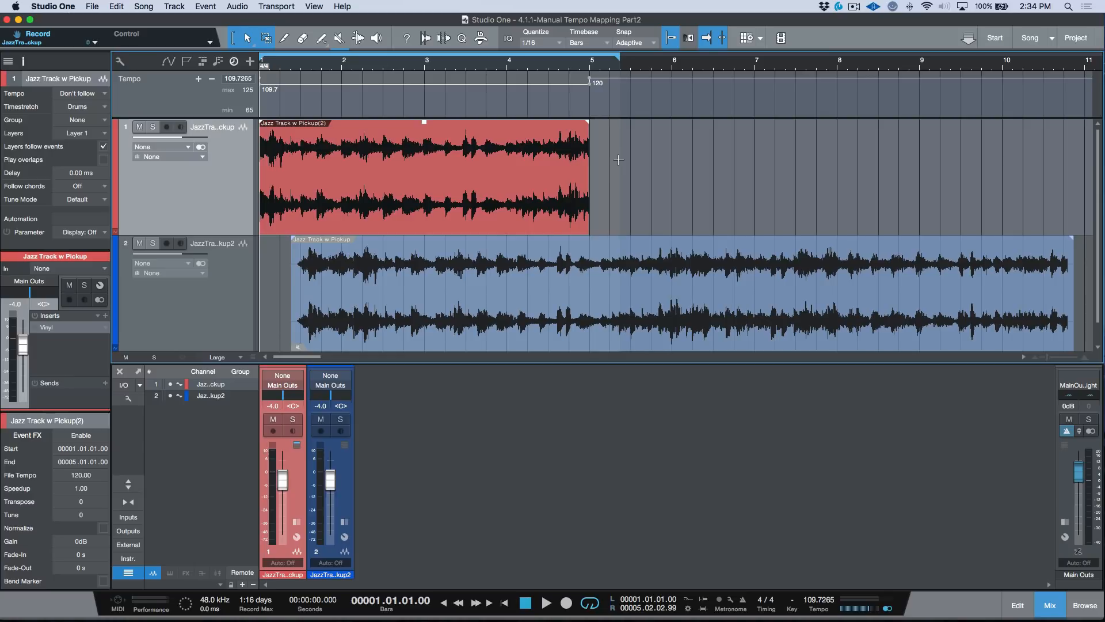
pyautogui.click(569, 194)
pyautogui.press('p')
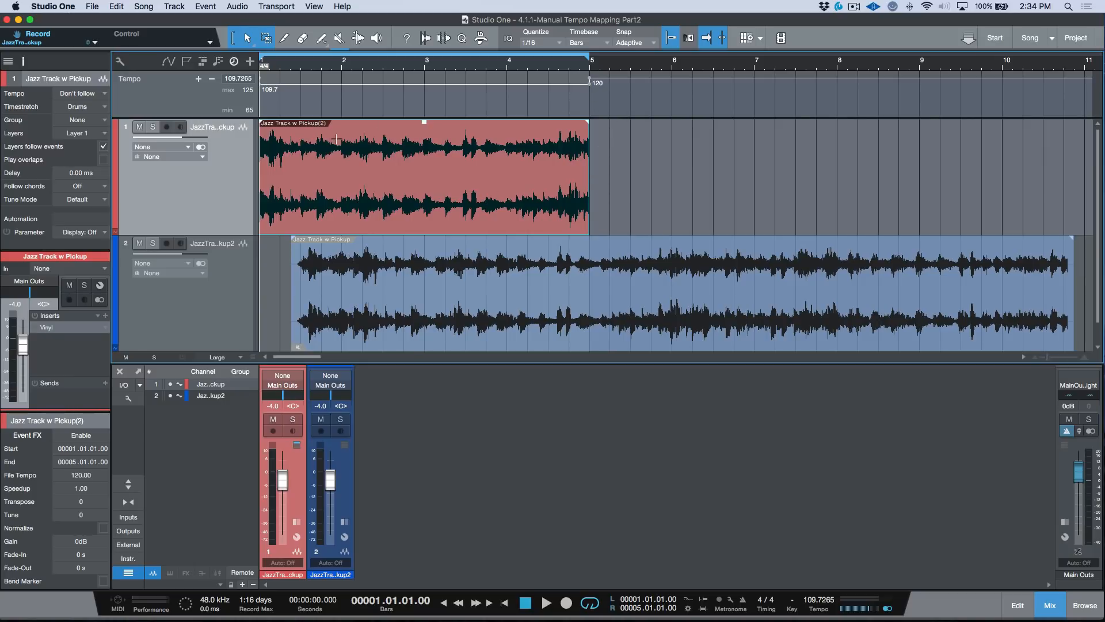
# Undo the tempo change, and stretch the tempo again from the song start to about 109.73 BPM so bar 5 lands on the trimmed event's end
pyautogui.press('super+z')
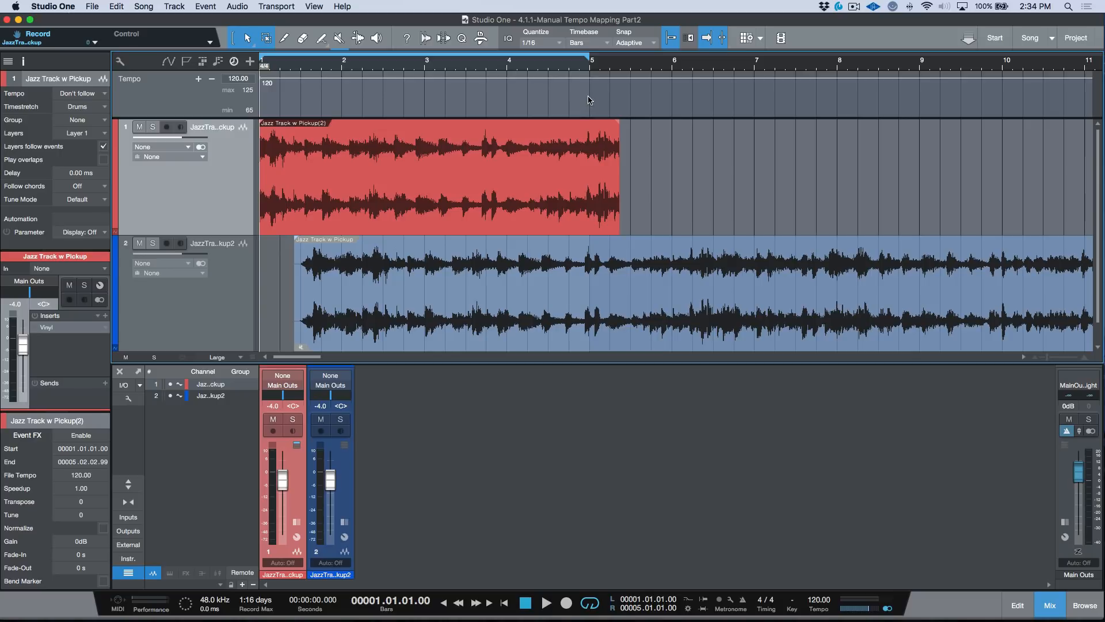
pyautogui.click(662, 207)
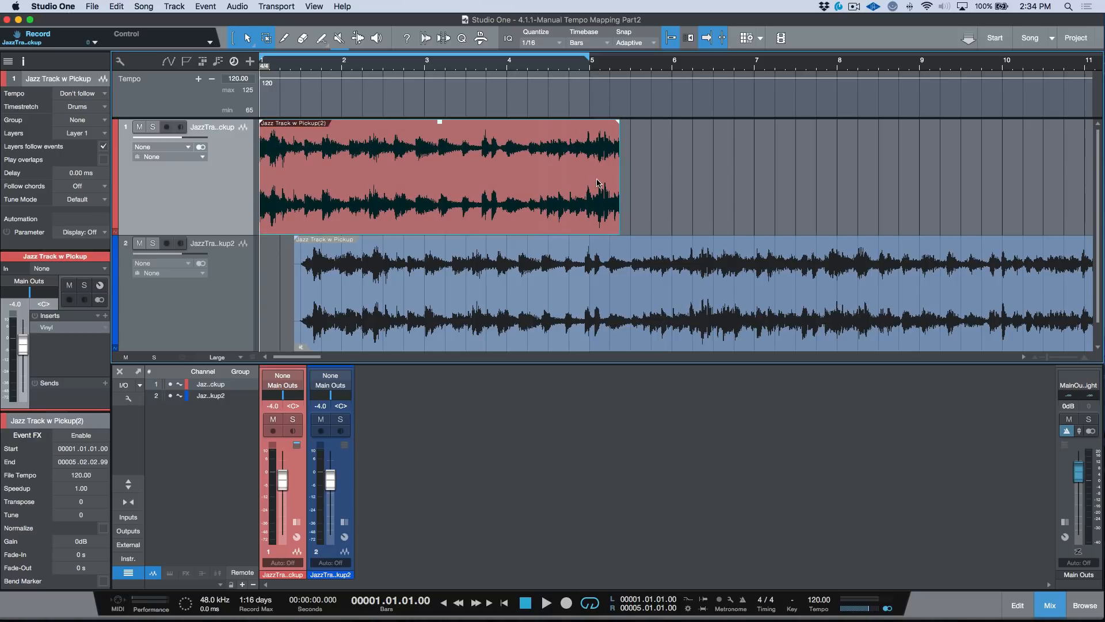
pyautogui.click(593, 106)
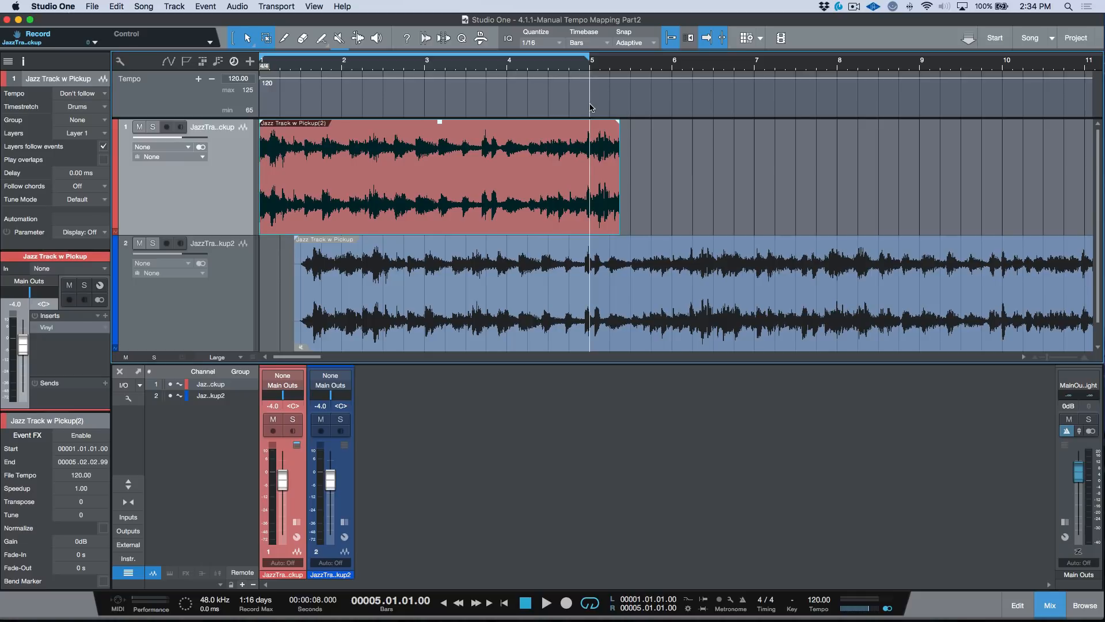
pyautogui.press(',')
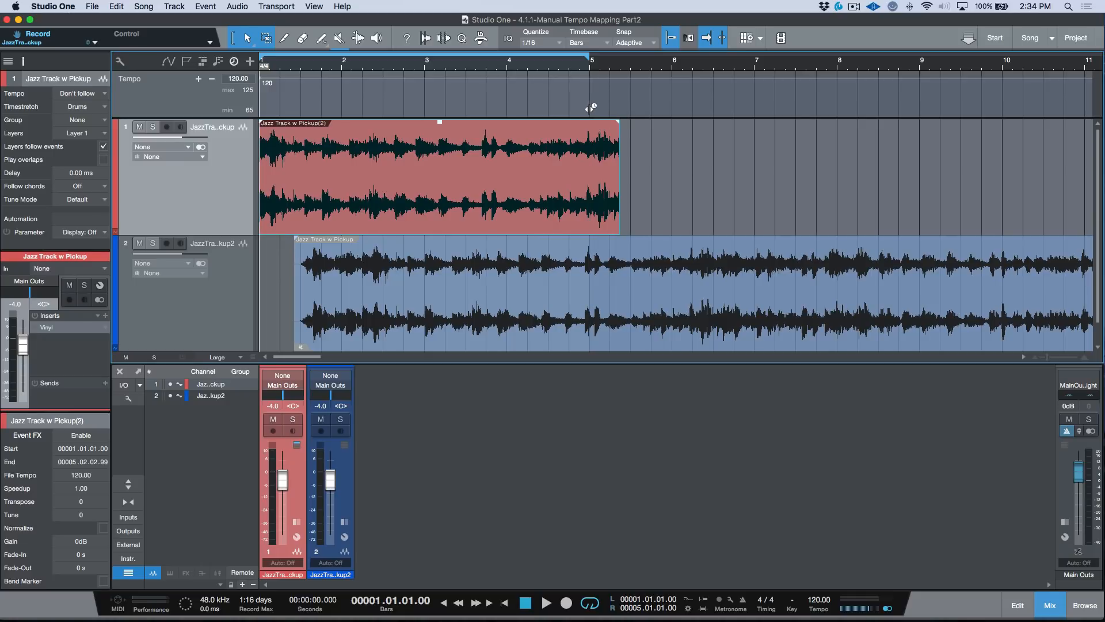
pyautogui.keyDown('super'); pyautogui.click(591, 107); pyautogui.keyUp('super')
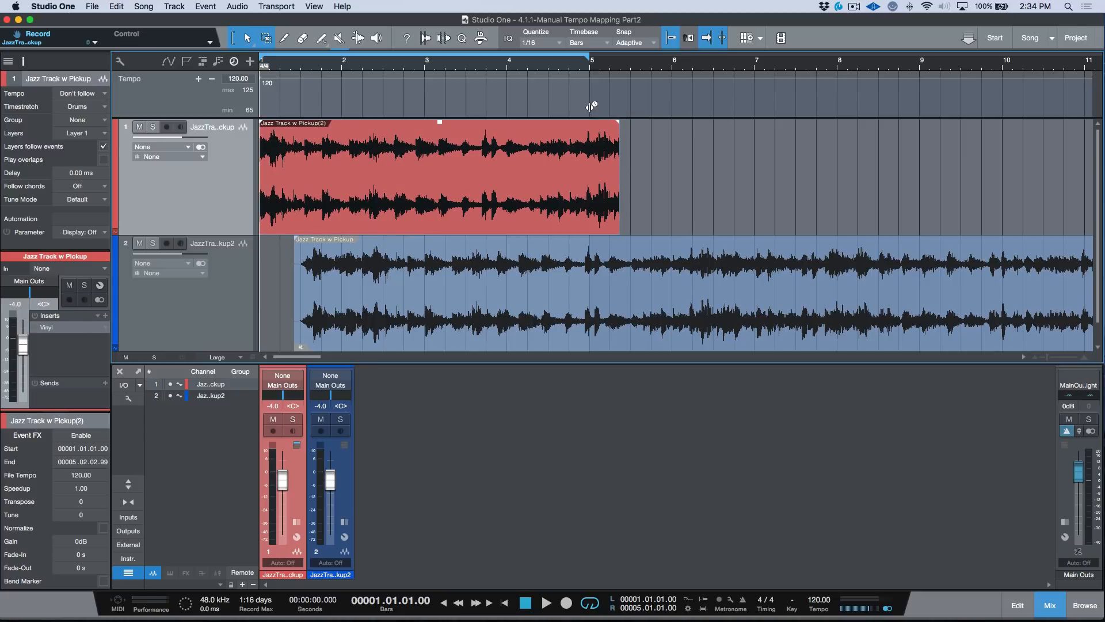
pyautogui.moveTo(591, 107); pyautogui.dragTo(620, 112)
# Add a tiny fade-out of about 0.01 ms at the very end of the trimmed track 1 event
pyautogui.press('KP_2')
pyautogui.press('e')
pyautogui.press('e')
pyautogui.press('e')
pyautogui.press('e')
pyautogui.press('e')
pyautogui.press('e')
pyautogui.press('e')
pyautogui.press('e')
pyautogui.press('e')
pyautogui.press('e')
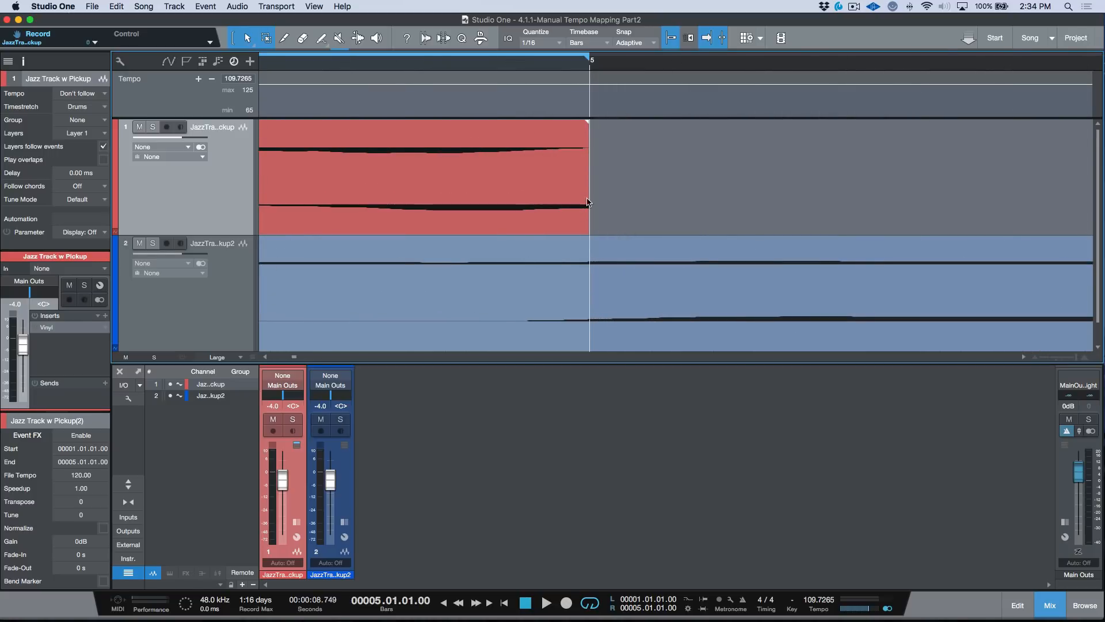
pyautogui.moveTo(588, 125); pyautogui.dragTo(582, 130)
# Add a tiny fade-in of about 0.009 ms at the very start of the trimmed track 1 event
pyautogui.press('KP_1')
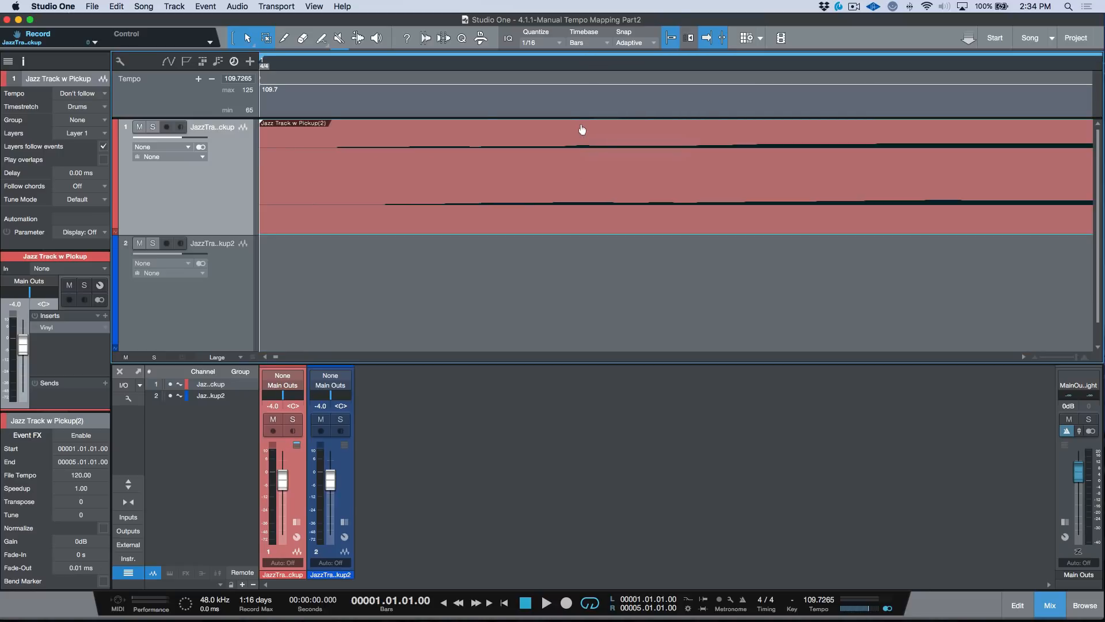
pyautogui.moveTo(262, 124); pyautogui.dragTo(265, 126)
pyautogui.press('z')
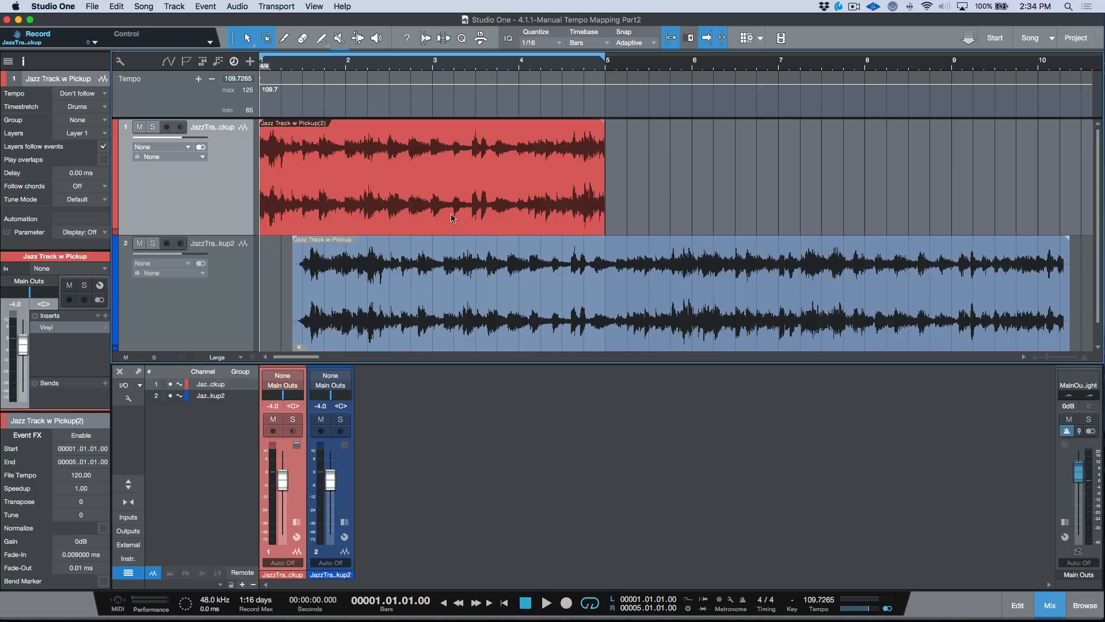
# Play the trimmed four-bar section in a loop to hear how it repeats, and stop playback
pyautogui.click(537, 218)
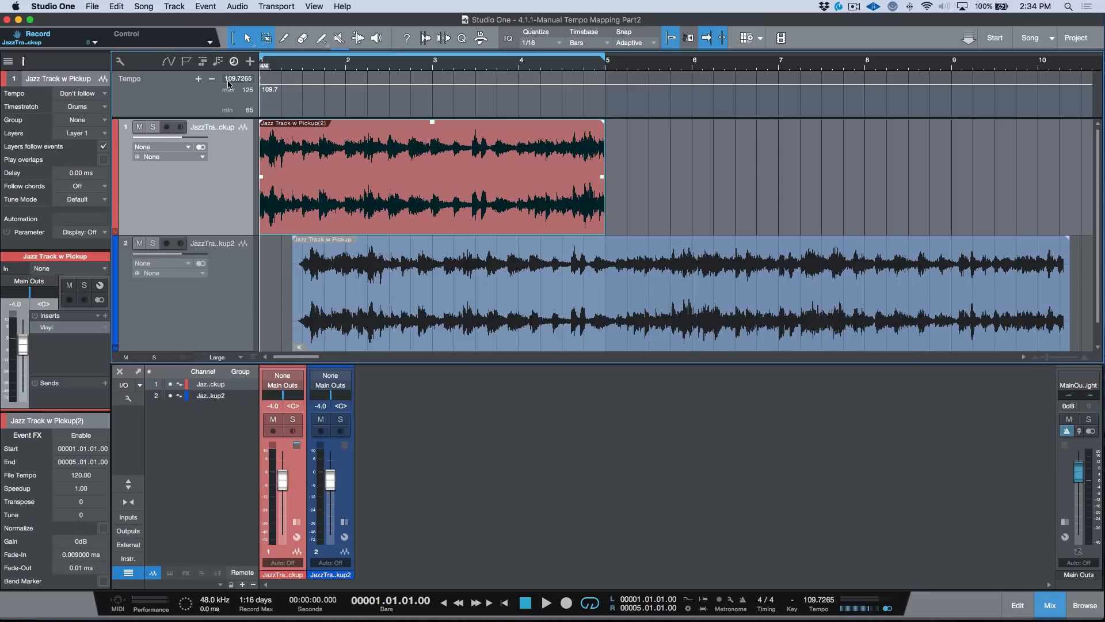
pyautogui.click(541, 68)
pyautogui.press('space')
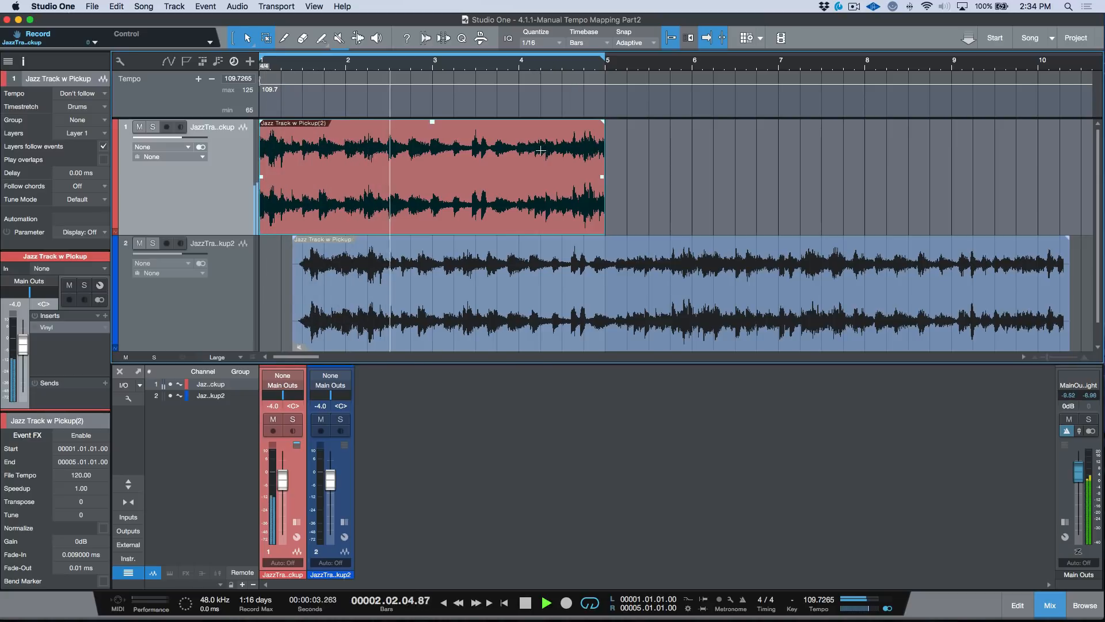
pyautogui.press('space')
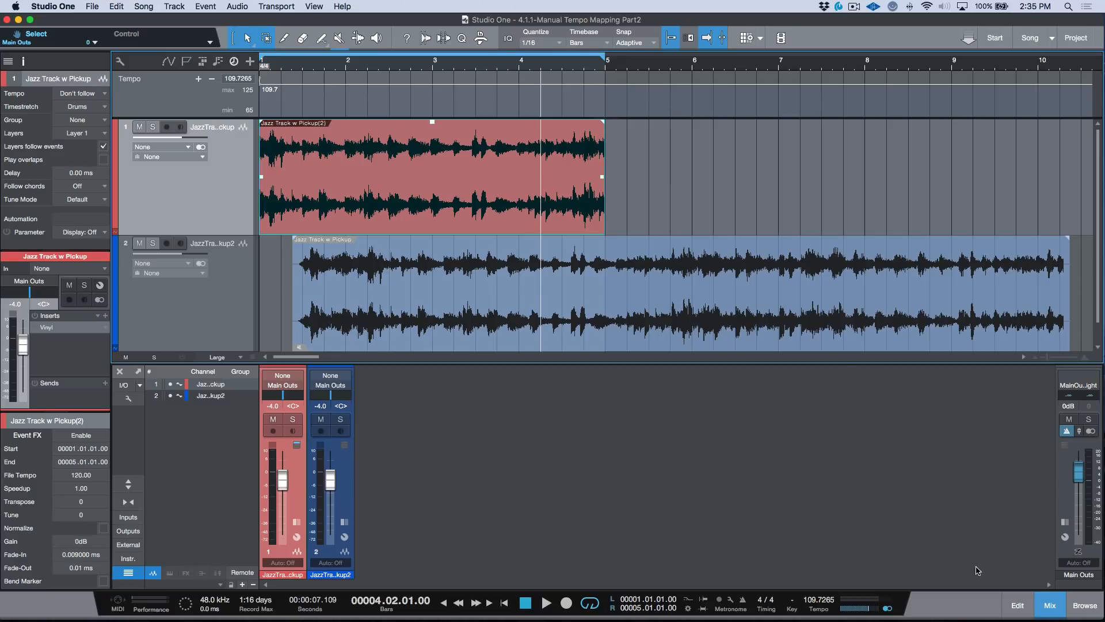
# Show the audio files in the browser, and return the playback position to the start of the song
pyautogui.click(1085, 605)
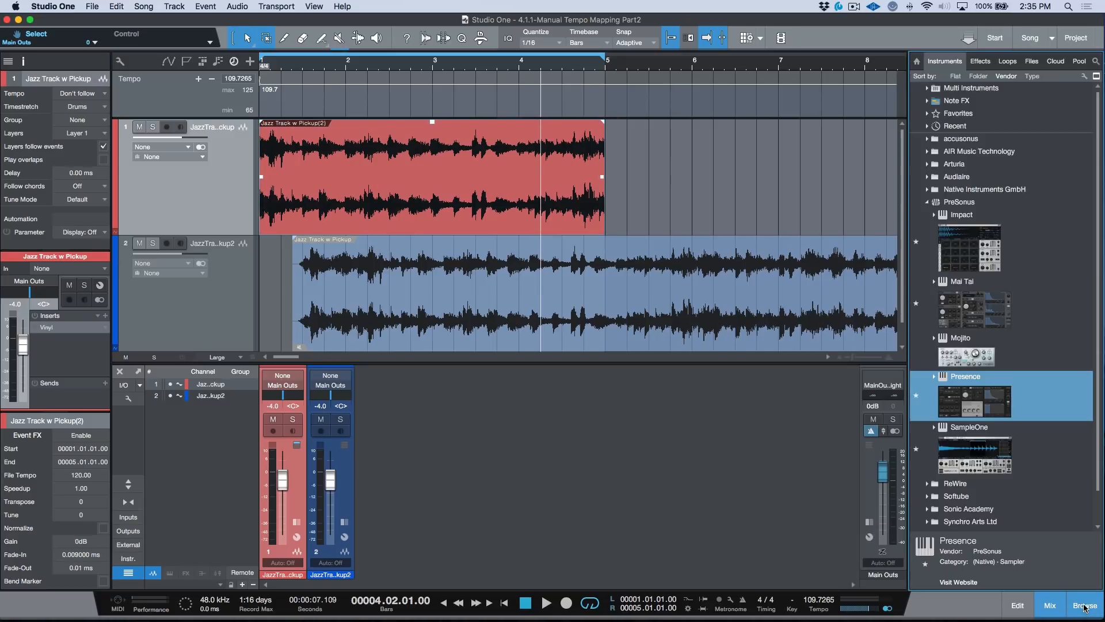
pyautogui.click(1031, 61)
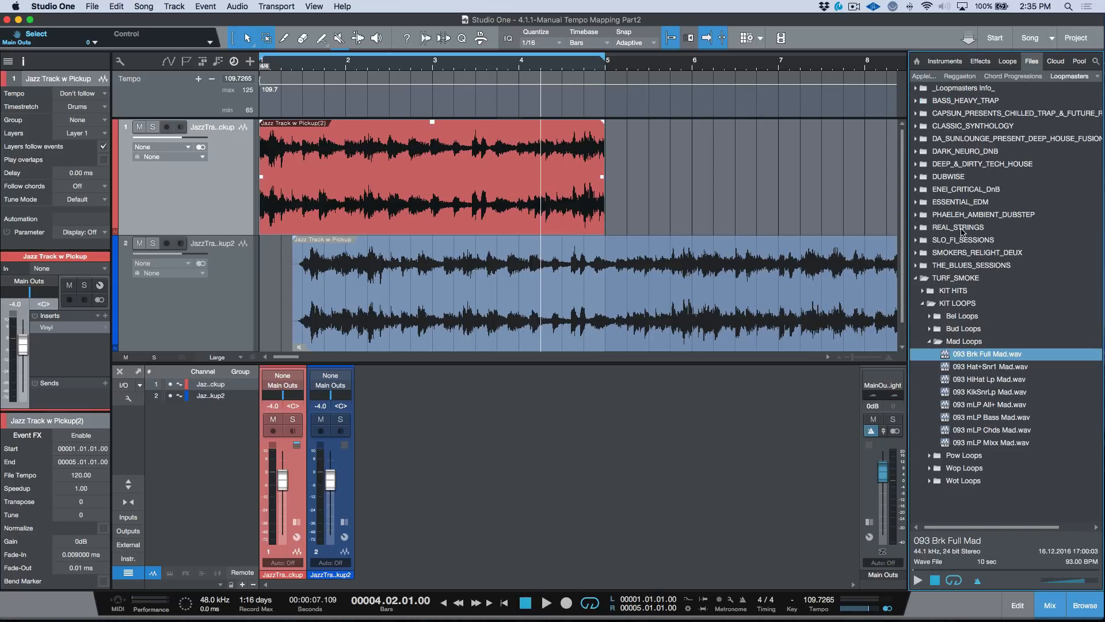
pyautogui.press(',')
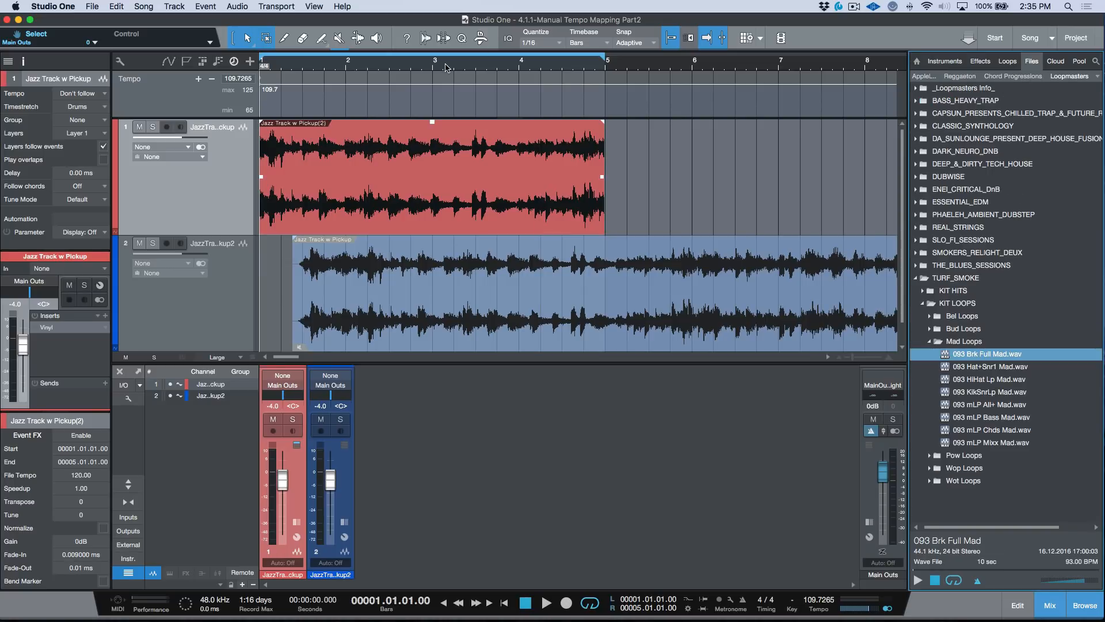
# Preview the 093 Brk Full Mad.wav loop in sync with playback of the trimmed four-bar section, and stop playback
pyautogui.click(977, 582)
pyautogui.press('space')
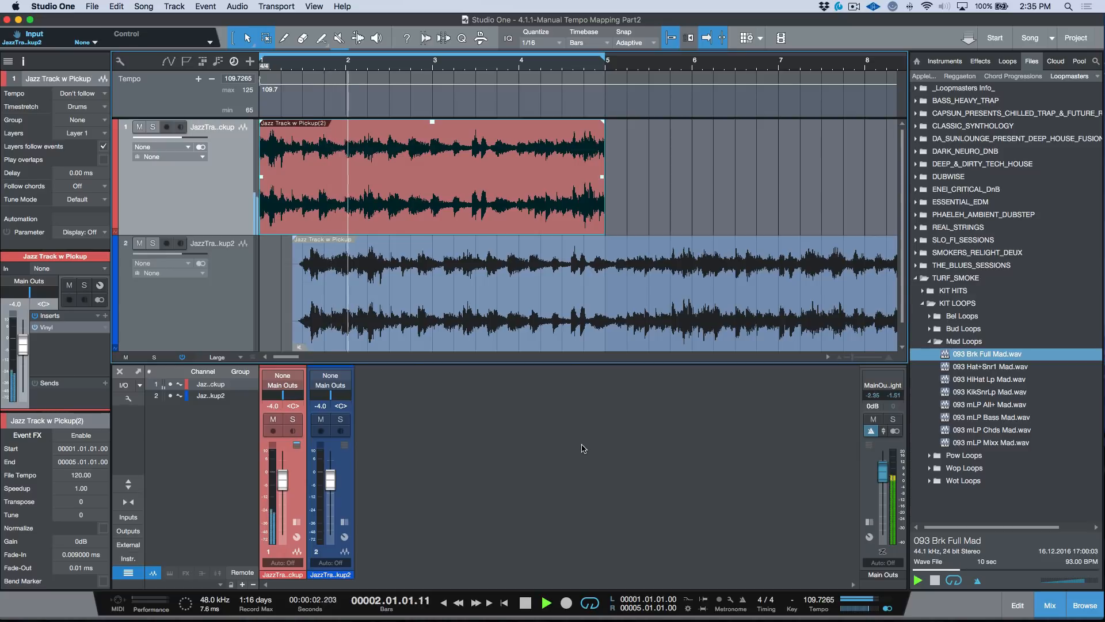
pyautogui.press('space')
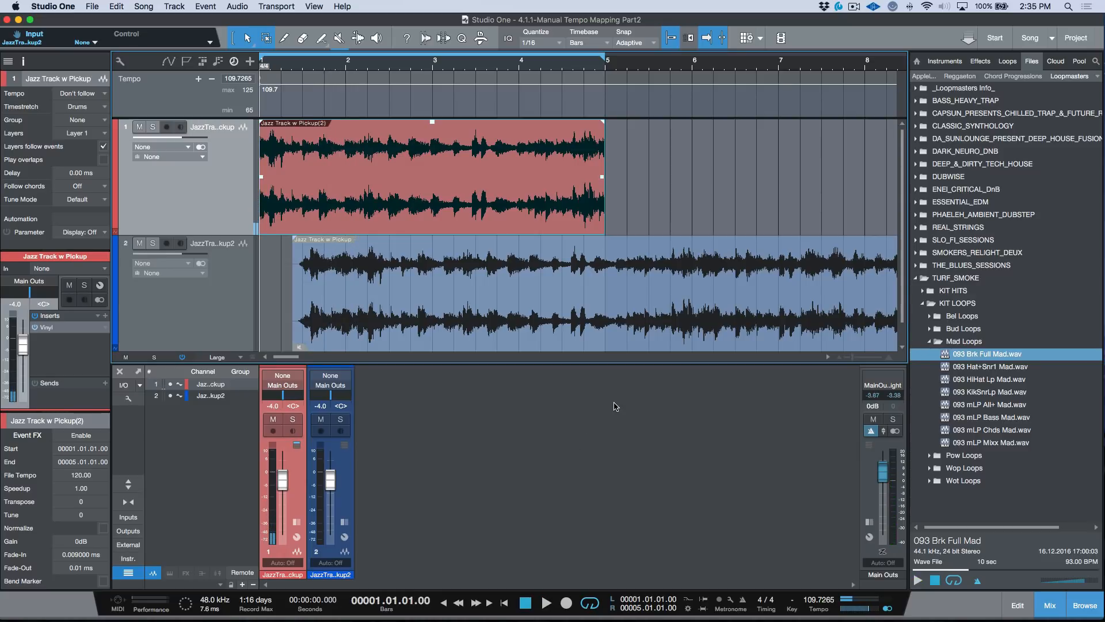
# Revert the song to its last saved version and remove the red first track
pyautogui.click(92, 7)
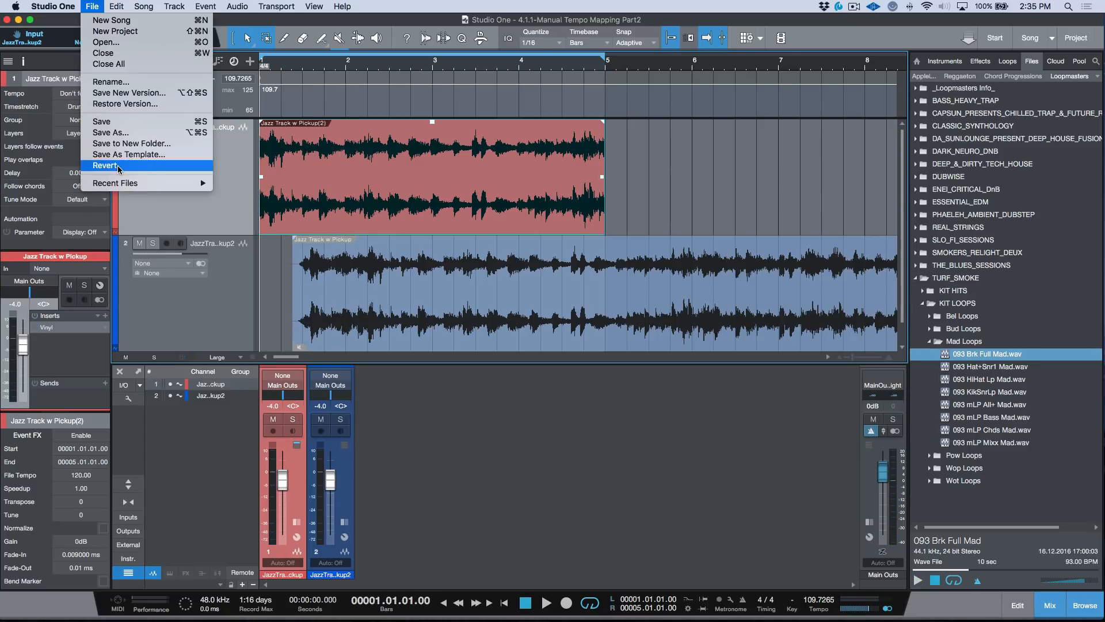
pyautogui.click(109, 166)
pyautogui.click(637, 214)
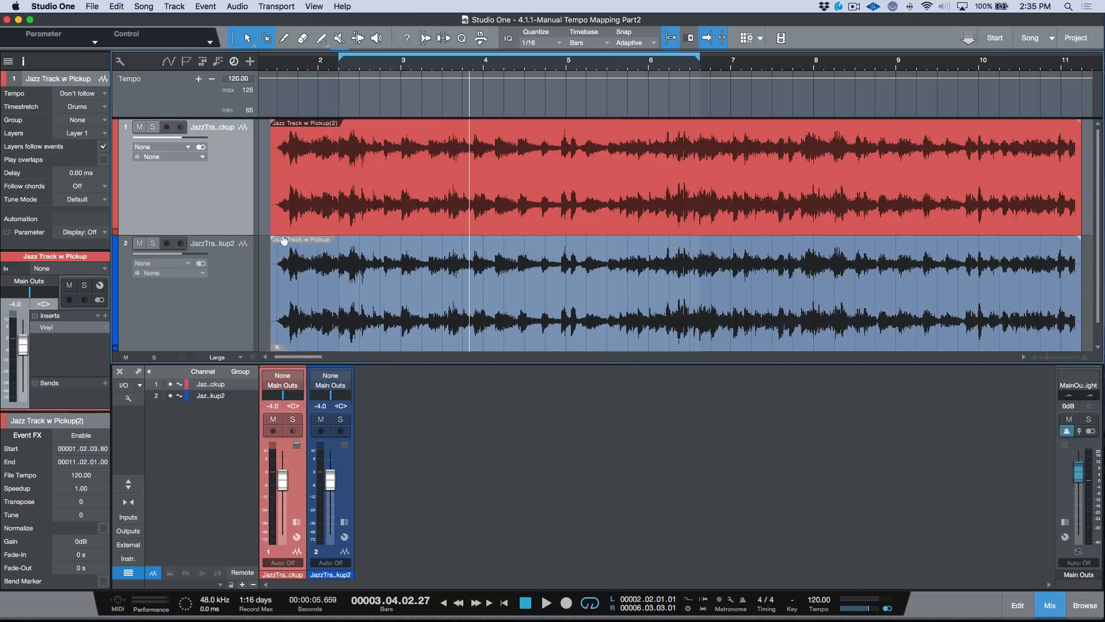
pyautogui.hotkey('shift', 't')
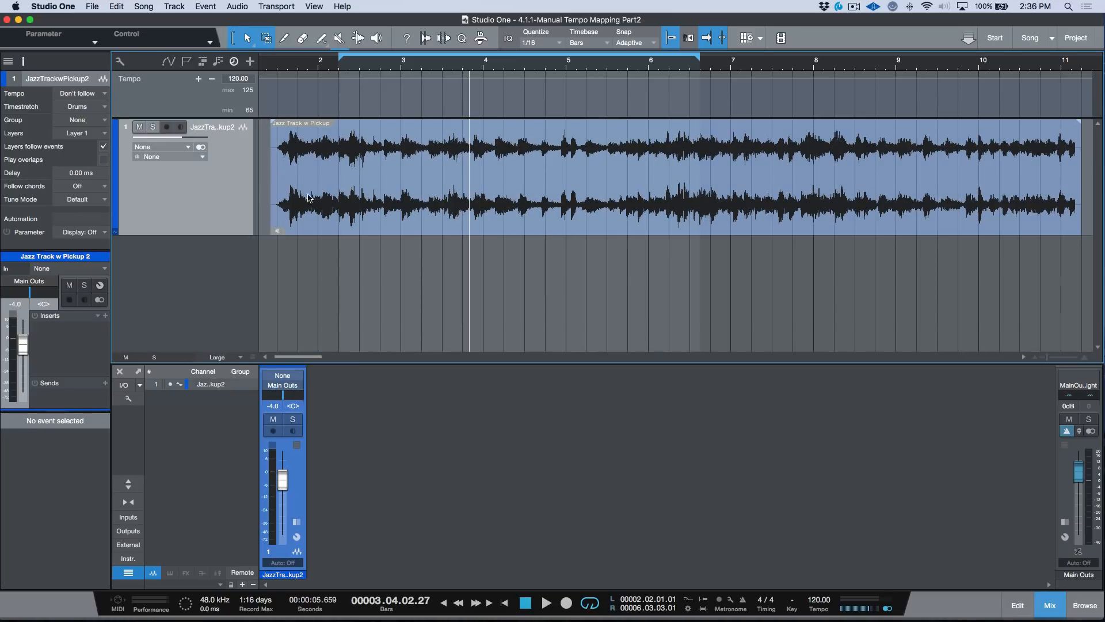
# With looping turned off, unmute the remaining Jazz Track w Pickup event and show its bend markers
pyautogui.click(394, 209)
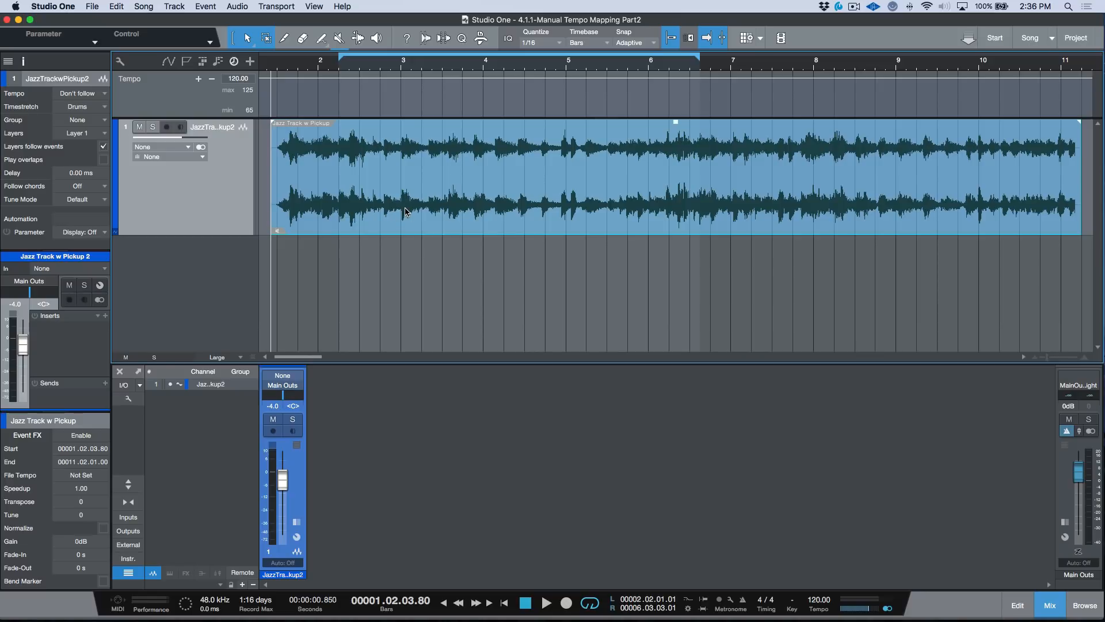
pyautogui.press('/')
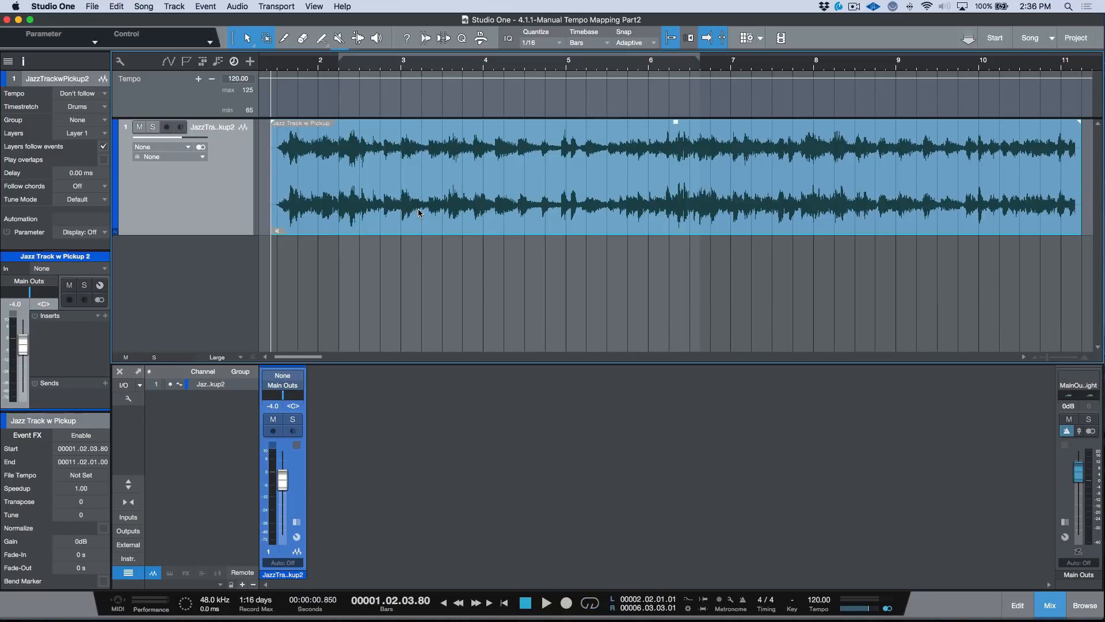
pyautogui.click(419, 211)
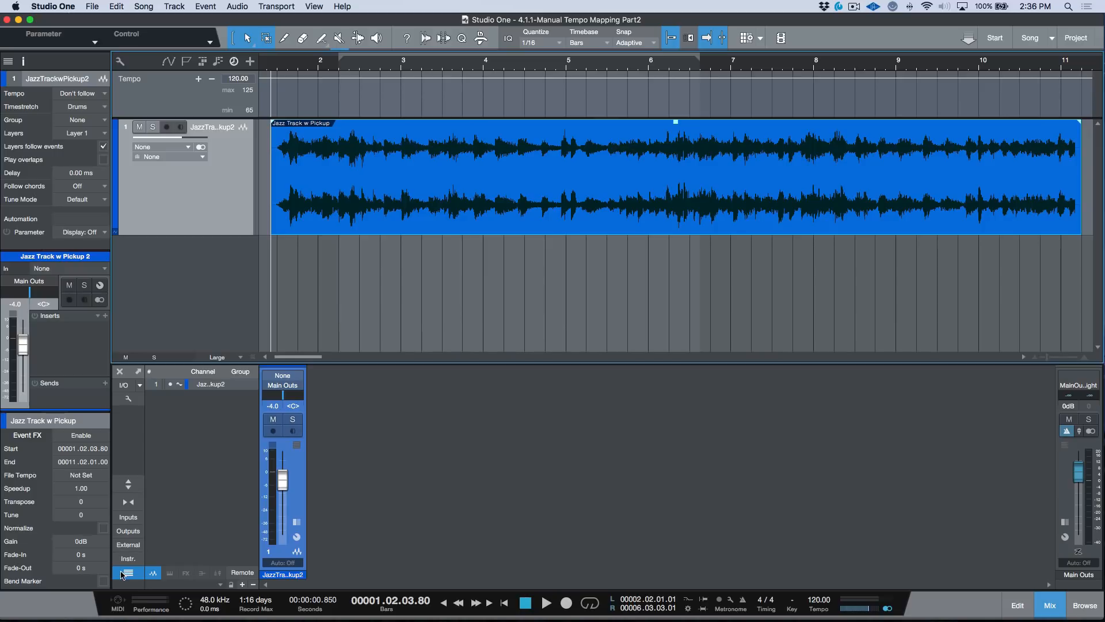
pyautogui.click(104, 581)
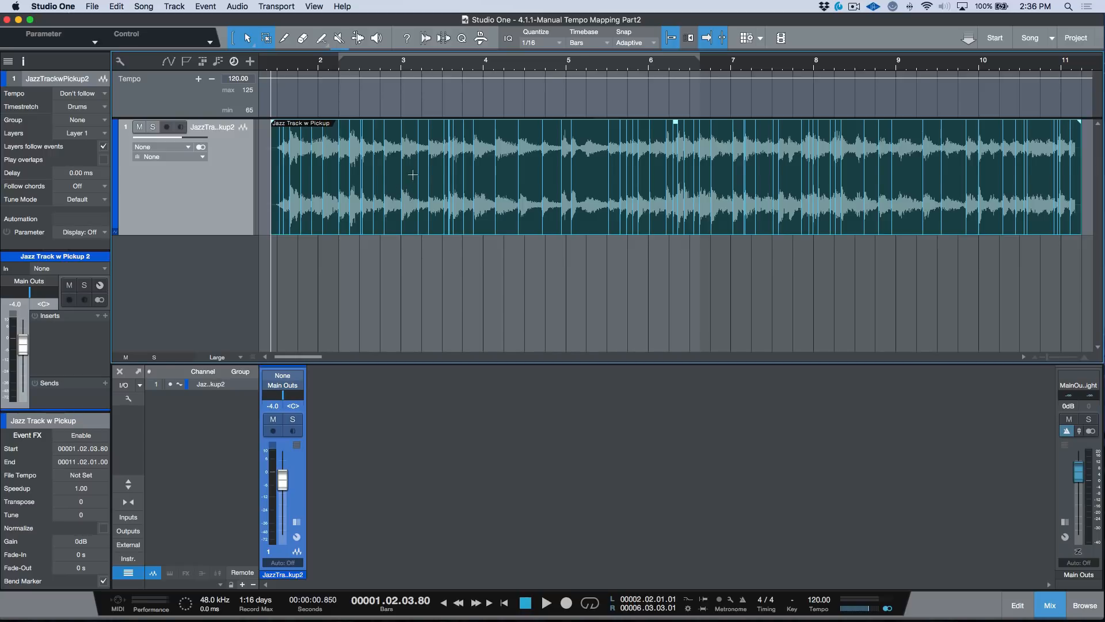
# Play the pickup from the event's start, and check the downbeat by playing from position 00002.02.01.01
pyautogui.hscroll(-2, 413, 175)
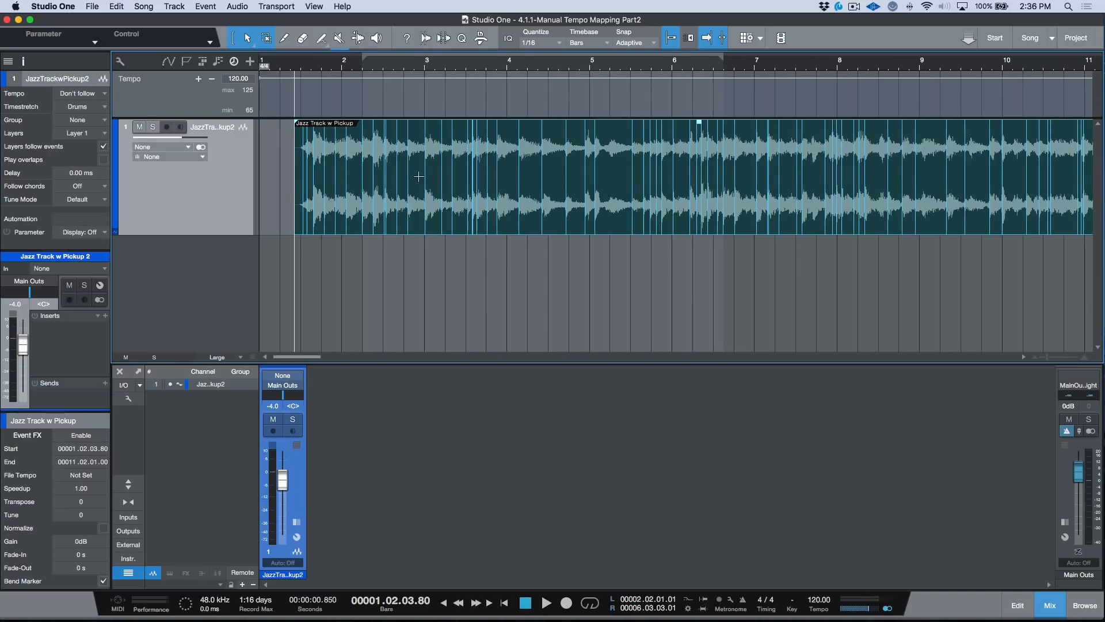
pyautogui.press('space')
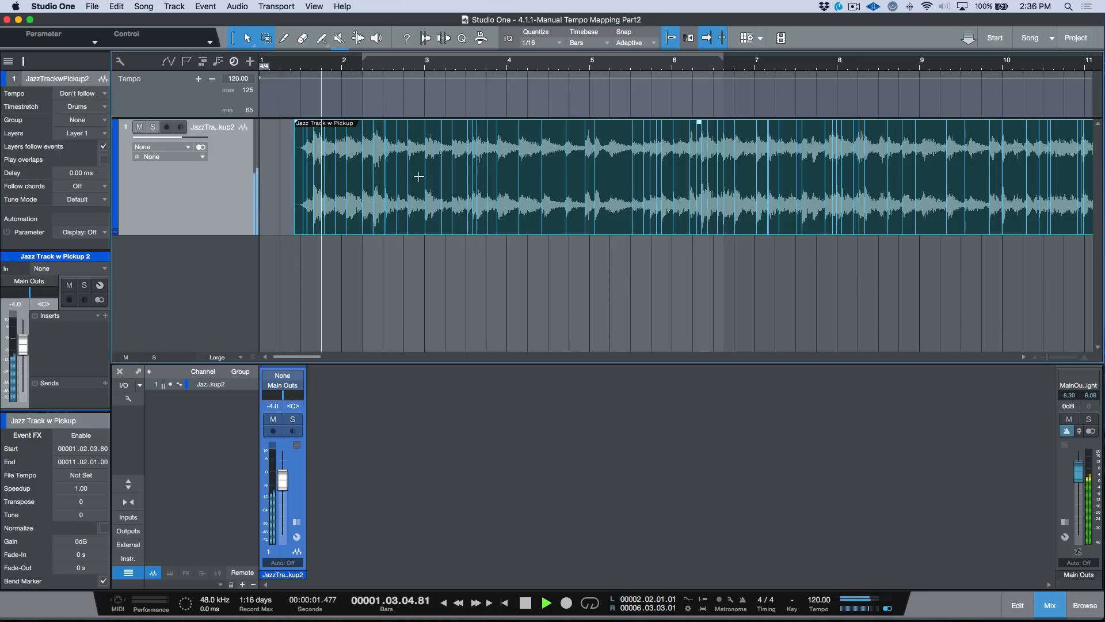
pyautogui.press('space')
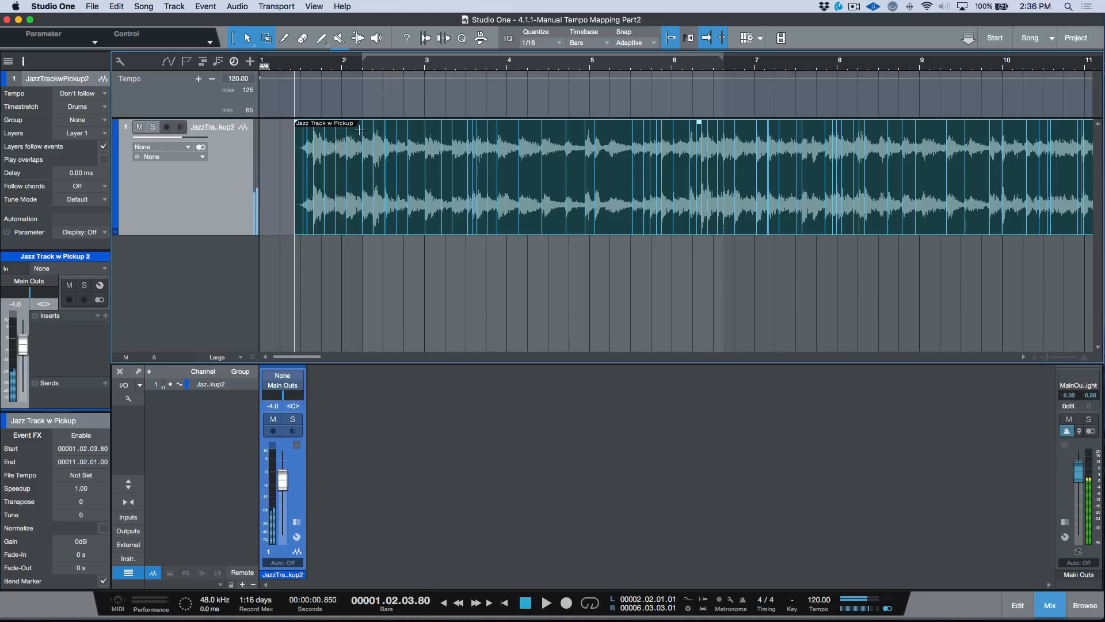
pyautogui.click(355, 134)
pyautogui.click(356, 133)
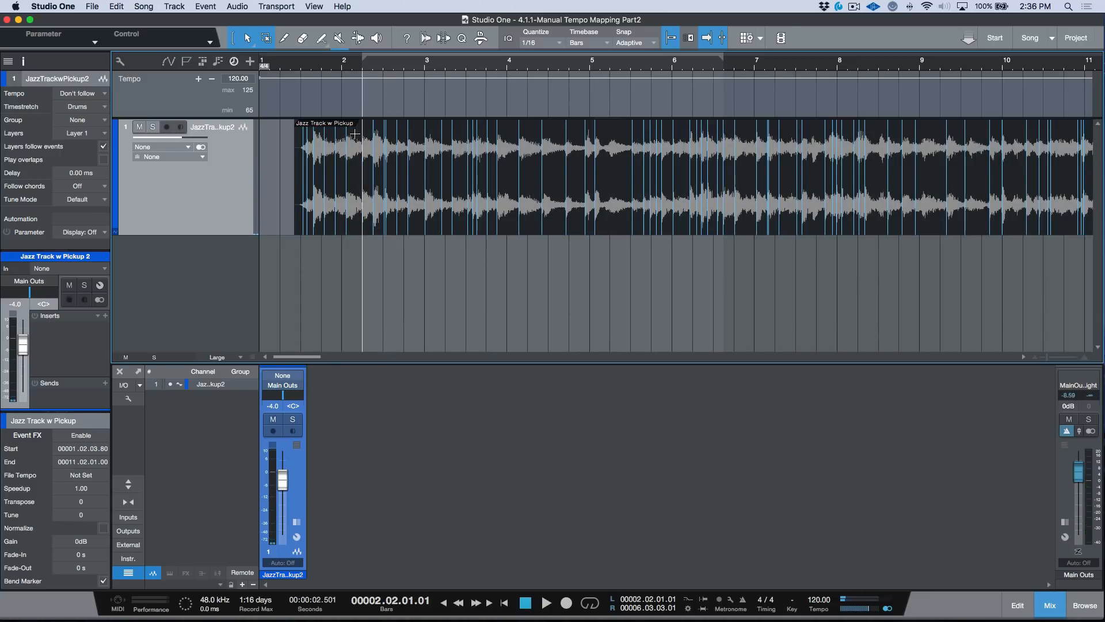
pyautogui.press('space')
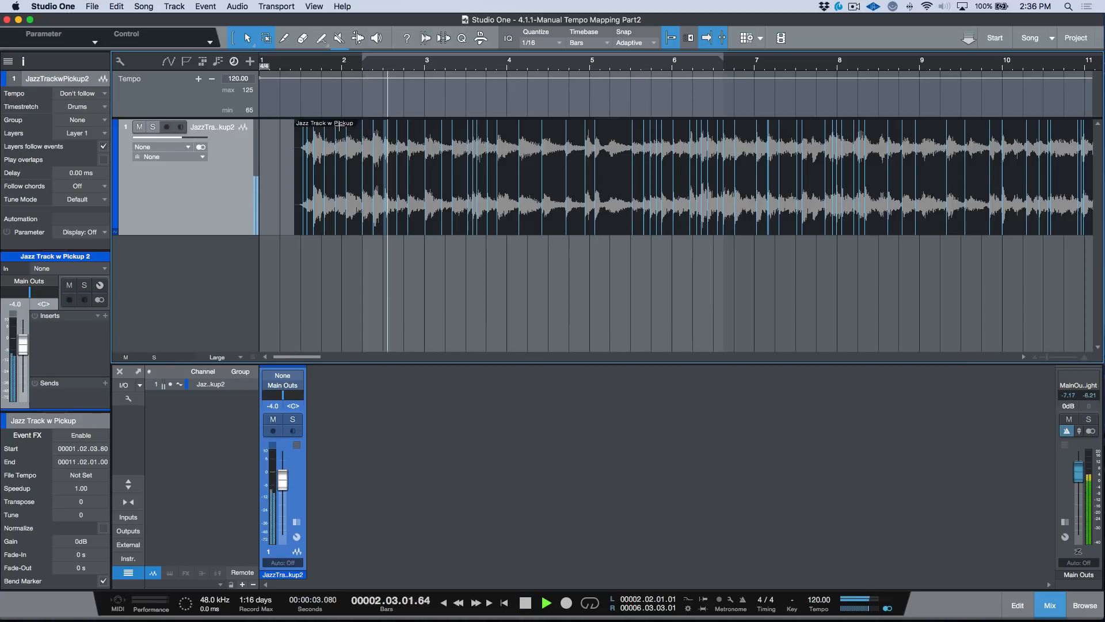
pyautogui.press('space')
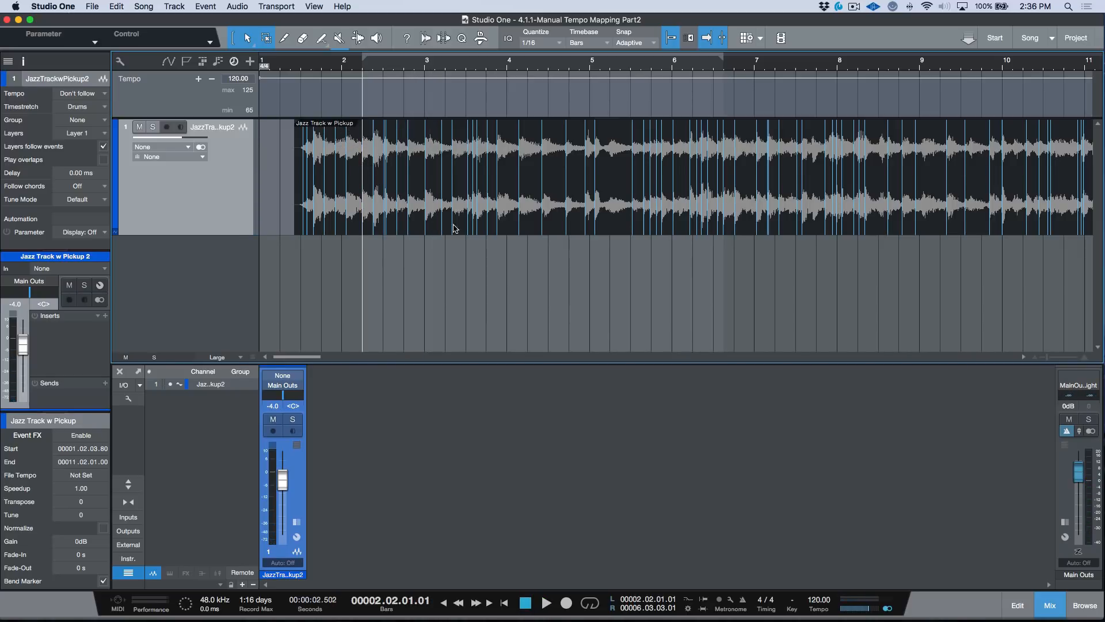
# Split the event at 00002.02.01.01 and delete the pickup portion before the split
pyautogui.click(499, 214)
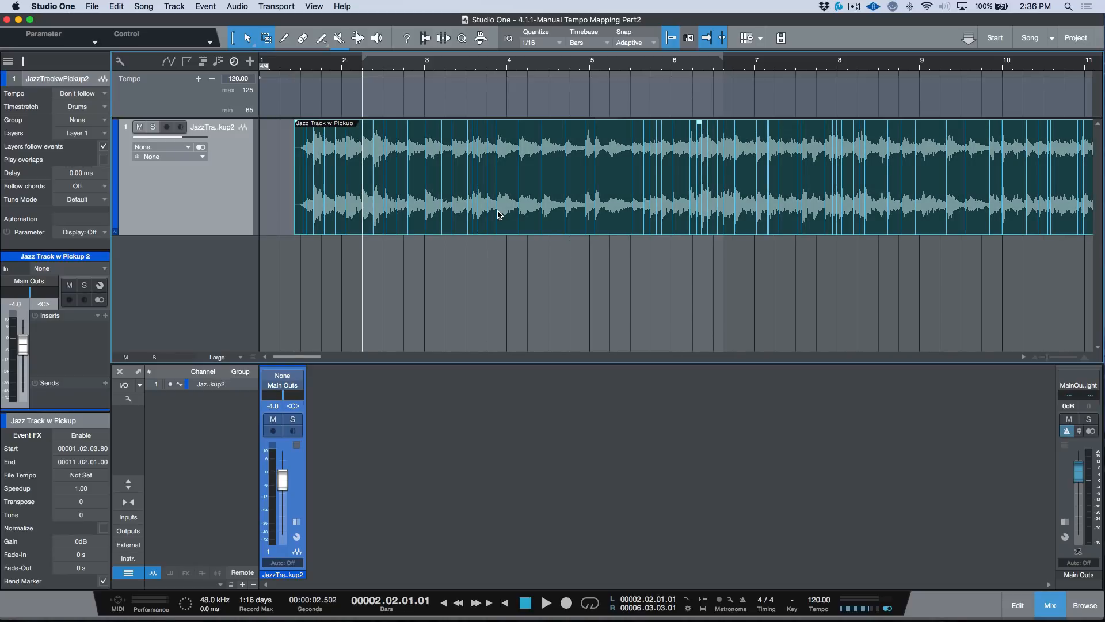
pyautogui.hotkey('alt', 'x')
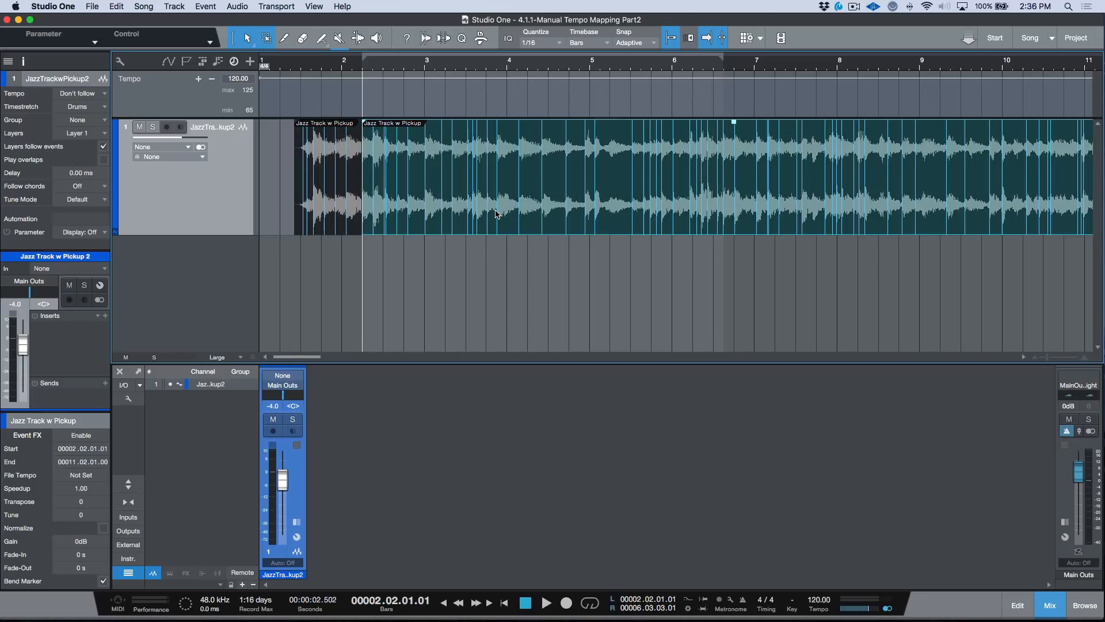
pyautogui.click(344, 213)
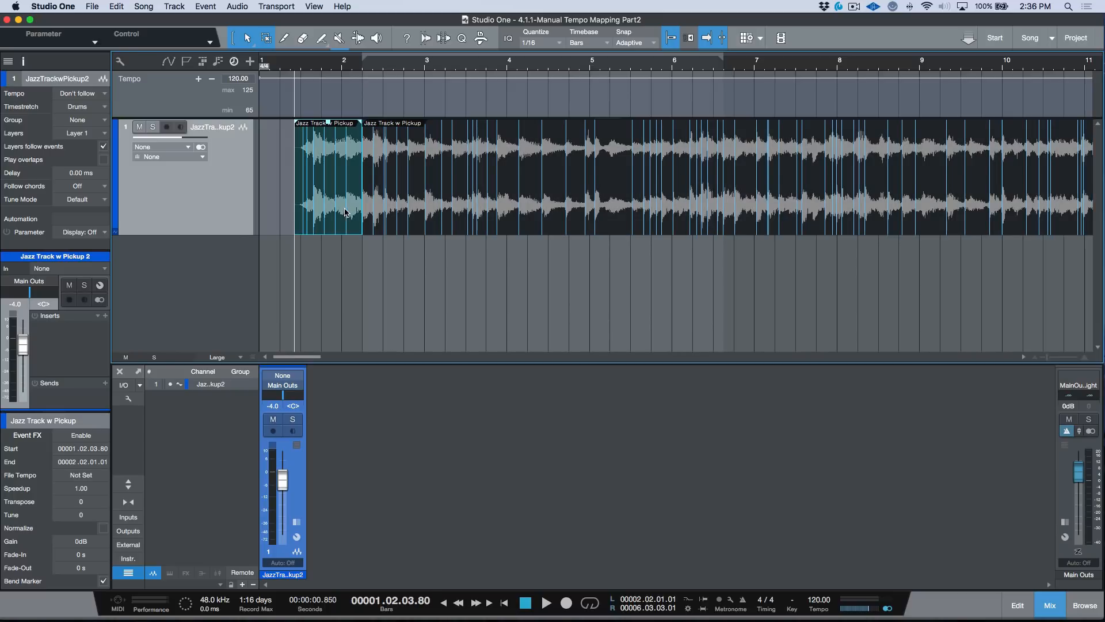
pyautogui.press('Delete')
# Move the remaining event to the start of the song at 00001.01.01.00, and deselect it
pyautogui.click(426, 214)
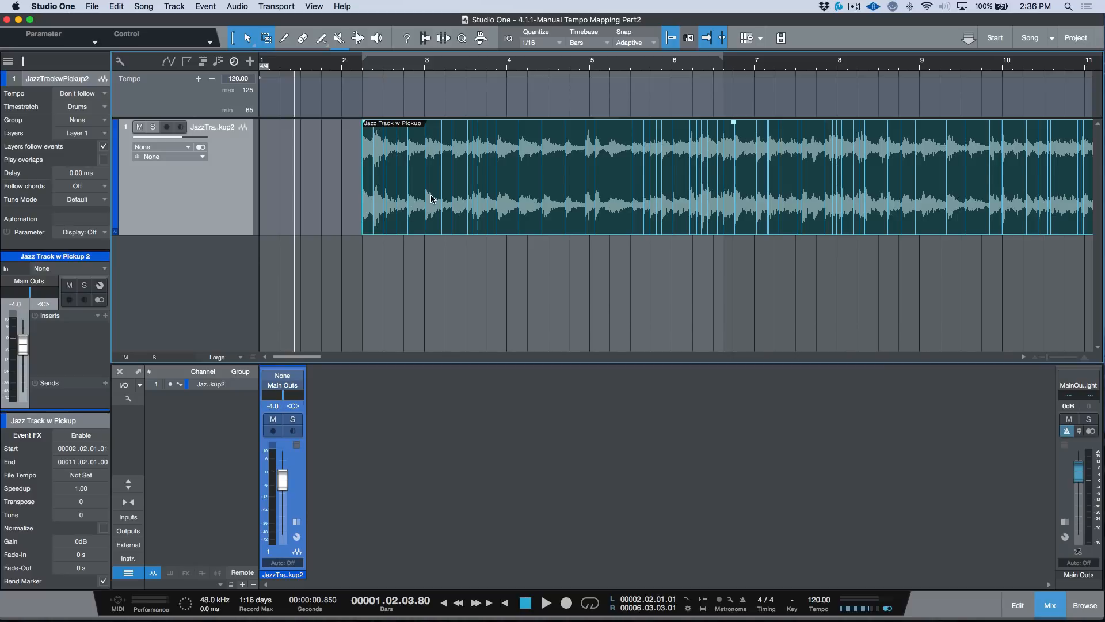
pyautogui.press(',')
pyautogui.press('super+l')
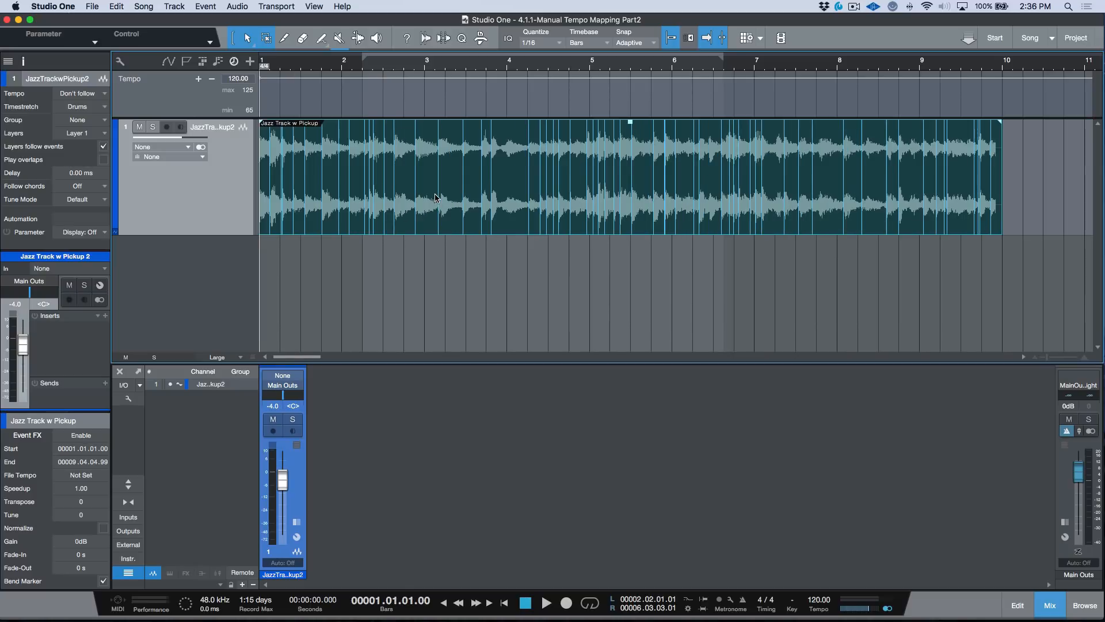
pyautogui.press('super+shift+a')
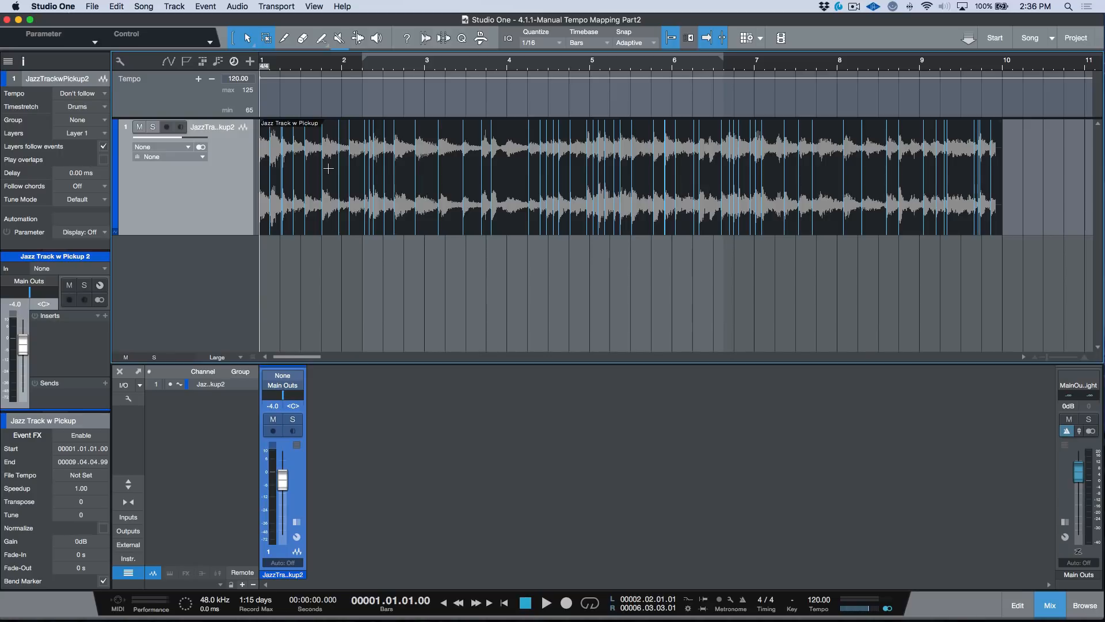
# Play the moved event from the song start, and step the playback position back and forth across the bar lines
pyautogui.press('space')
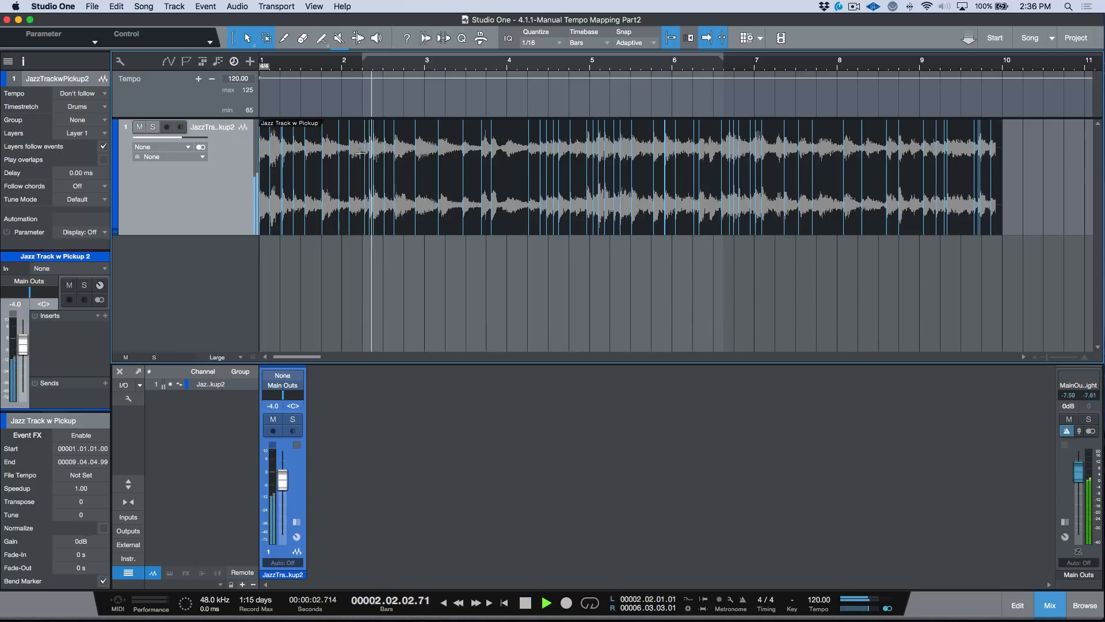
pyautogui.press('space')
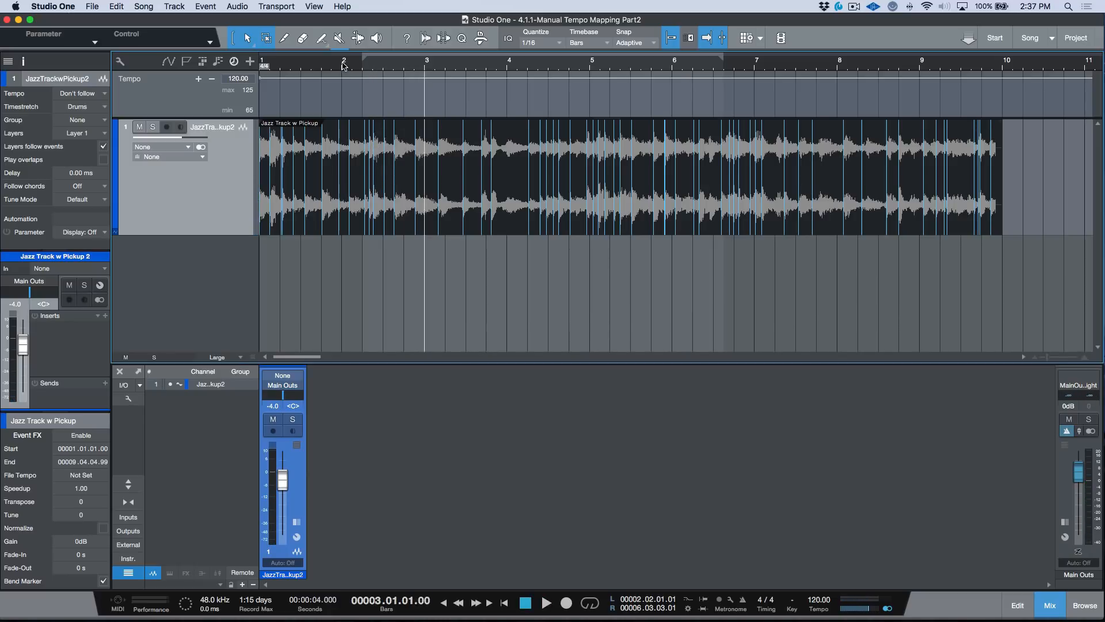
pyautogui.press('KP_Add')
pyautogui.press('KP_Add')
pyautogui.press('KP_Add')
pyautogui.press('KP_Add')
pyautogui.press('KP_Add')
pyautogui.press('KP_Add')
pyautogui.press('KP_Subtract')
pyautogui.press('KP_Subtract')
pyautogui.press('KP_Subtract')
pyautogui.press('KP_Subtract')
pyautogui.press('KP_Subtract')
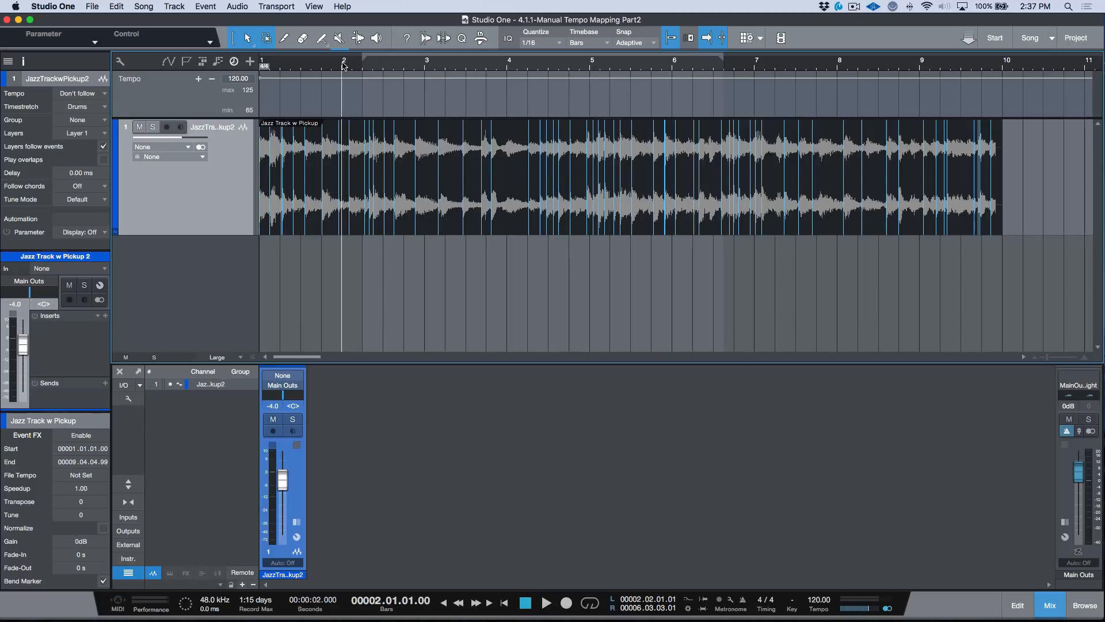
# Examine the waveform's bend markers up close against the bar lines, stepping bar by bar back to the song start
pyautogui.press('e')
pyautogui.press('e')
pyautogui.press('e')
pyautogui.press('e')
pyautogui.press('e')
pyautogui.press('KP_Add')
pyautogui.press('KP_Add')
pyautogui.press('KP_Add')
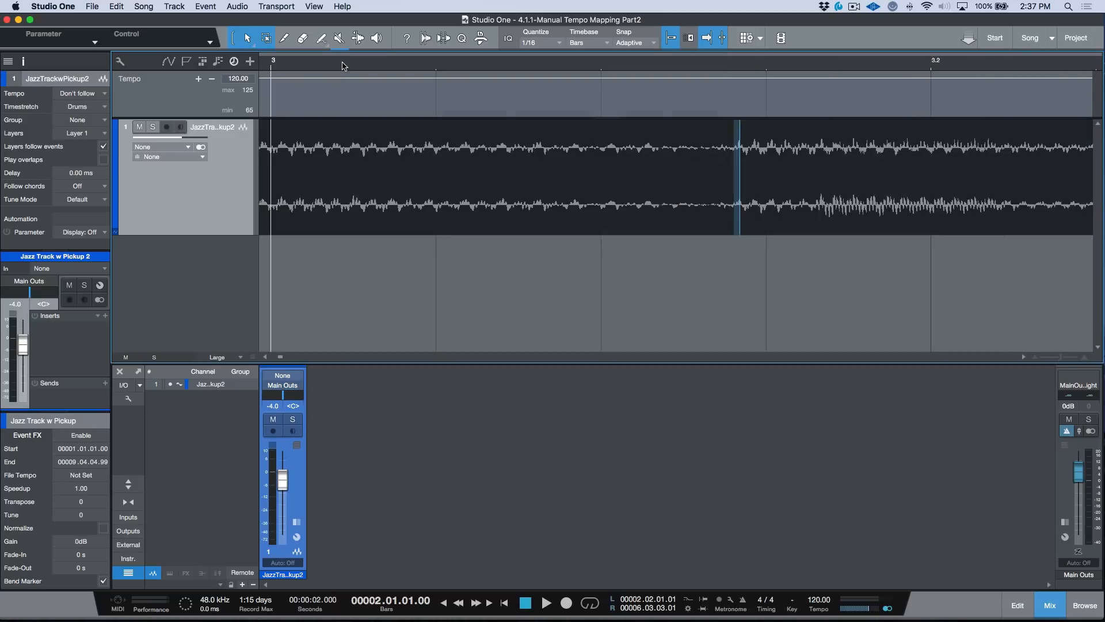
pyautogui.press('KP_Subtract')
pyautogui.press('KP_Subtract')
pyautogui.press('KP_Subtract')
pyautogui.press('KP_Subtract')
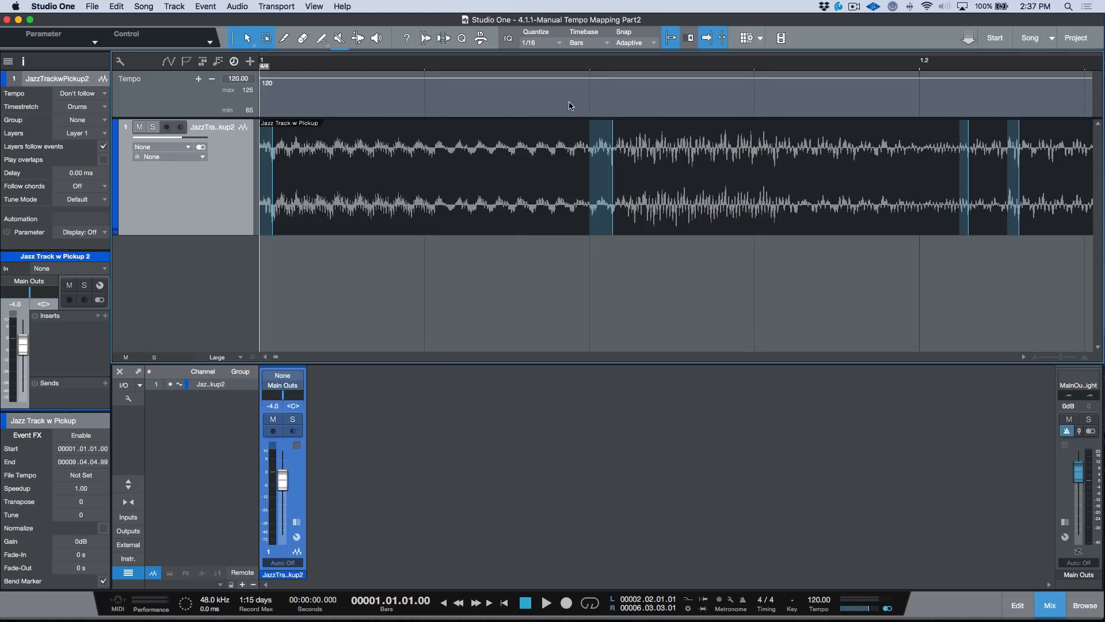
pyautogui.press('w')
pyautogui.press('w')
pyautogui.press('w')
pyautogui.press('w')
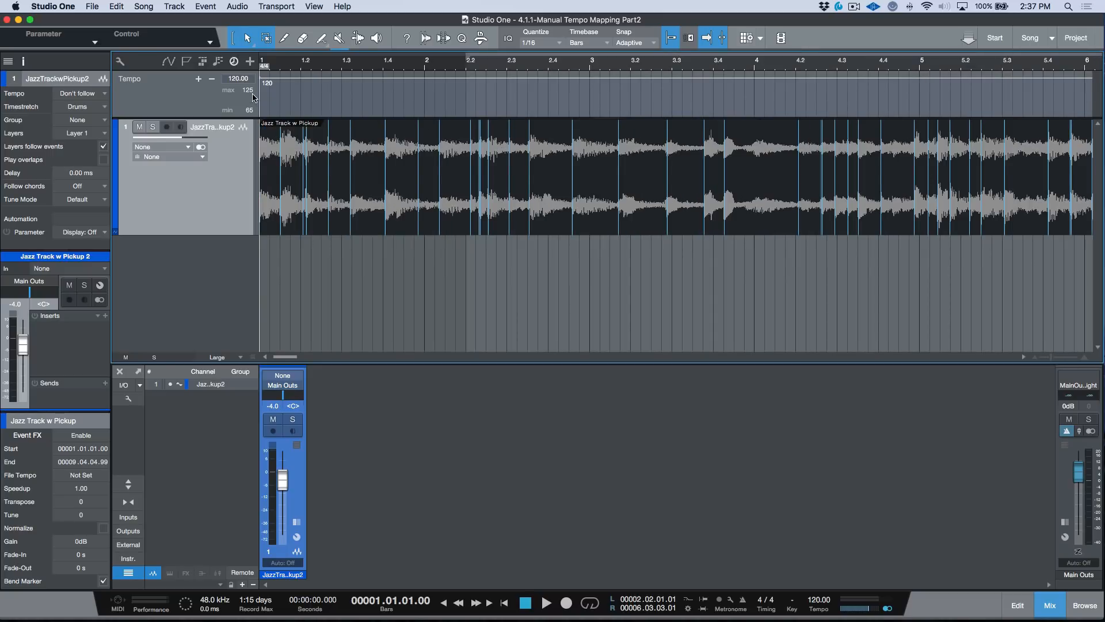
# Try lowering the song tempo to 93, and set it back to 120
pyautogui.scroll(-20, 236, 82)
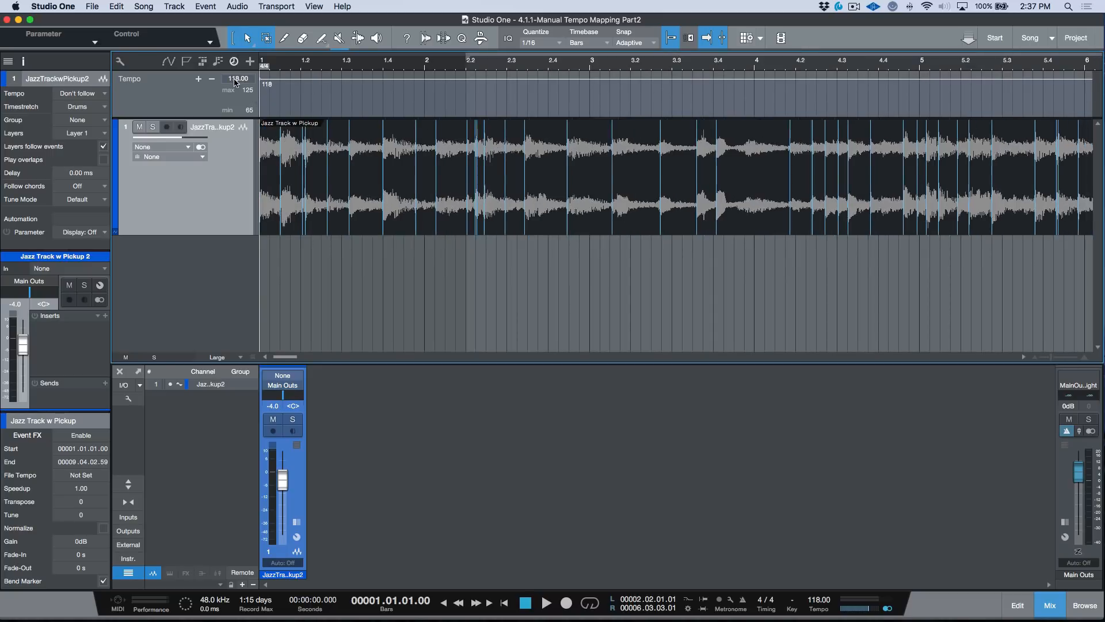
pyautogui.scroll(19, 236, 82)
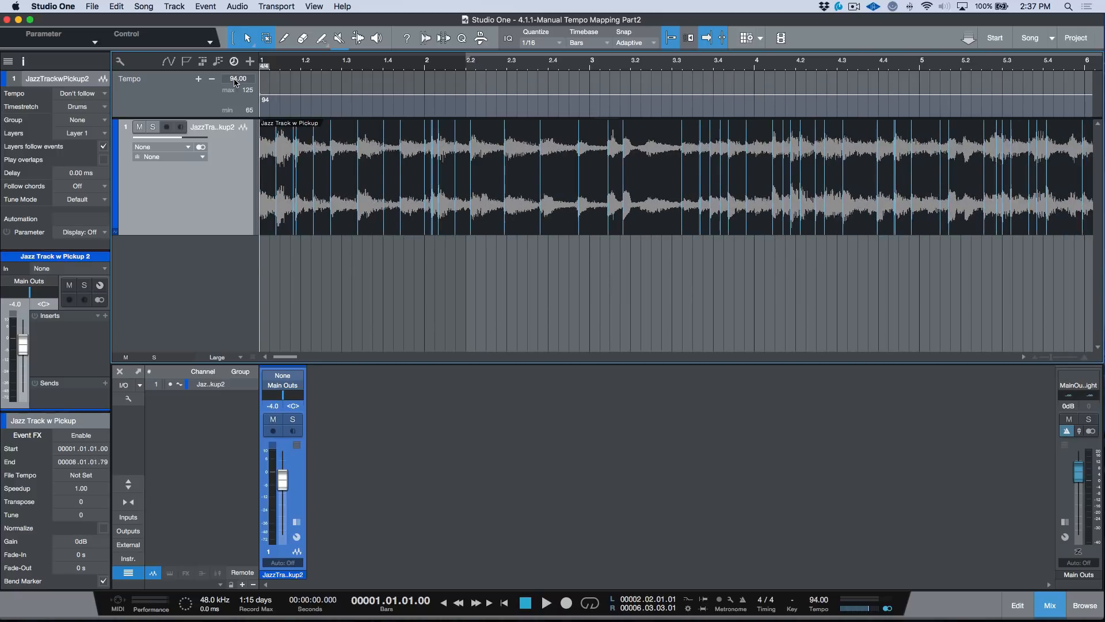
pyautogui.scroll(-20, 236, 82)
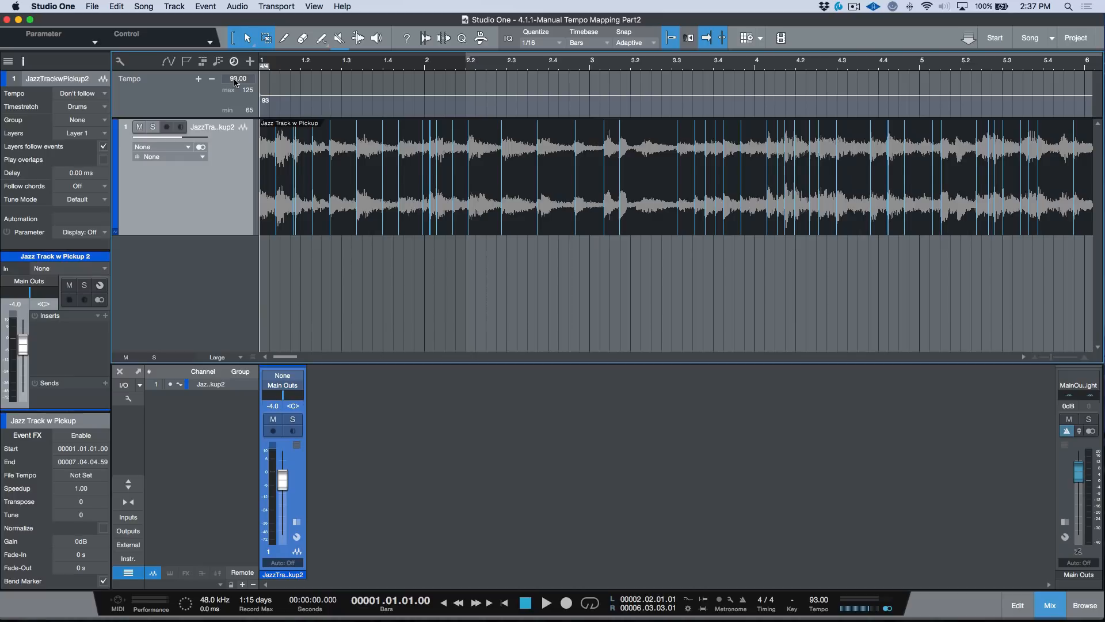
pyautogui.doubleClick(236, 79)
pyautogui.write('120')
pyautogui.press('Return')
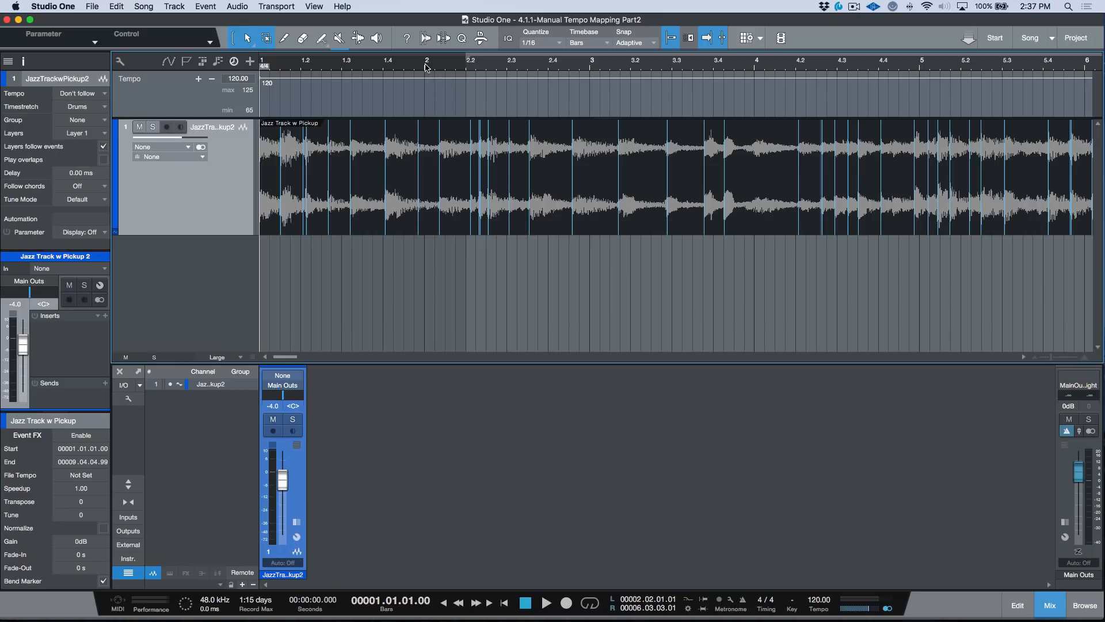
# Play the first bar up close to find where the next downbeat falls relative to bar 2, and stop playback
pyautogui.moveTo(426, 65); pyautogui.dragTo(422, 88)
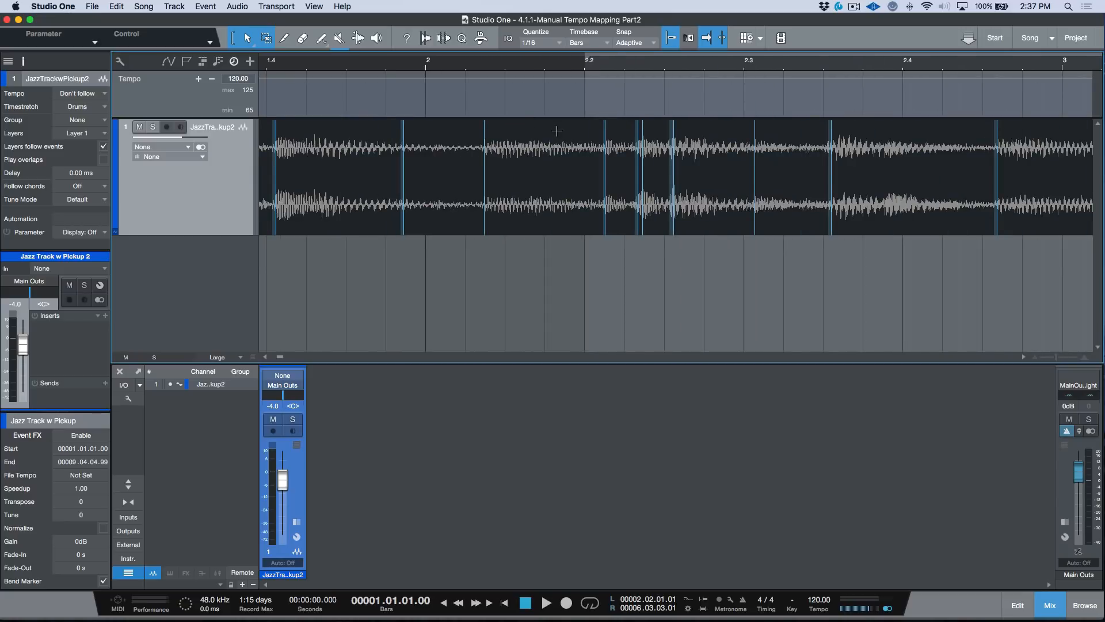
pyautogui.hscroll(-5, 559, 131)
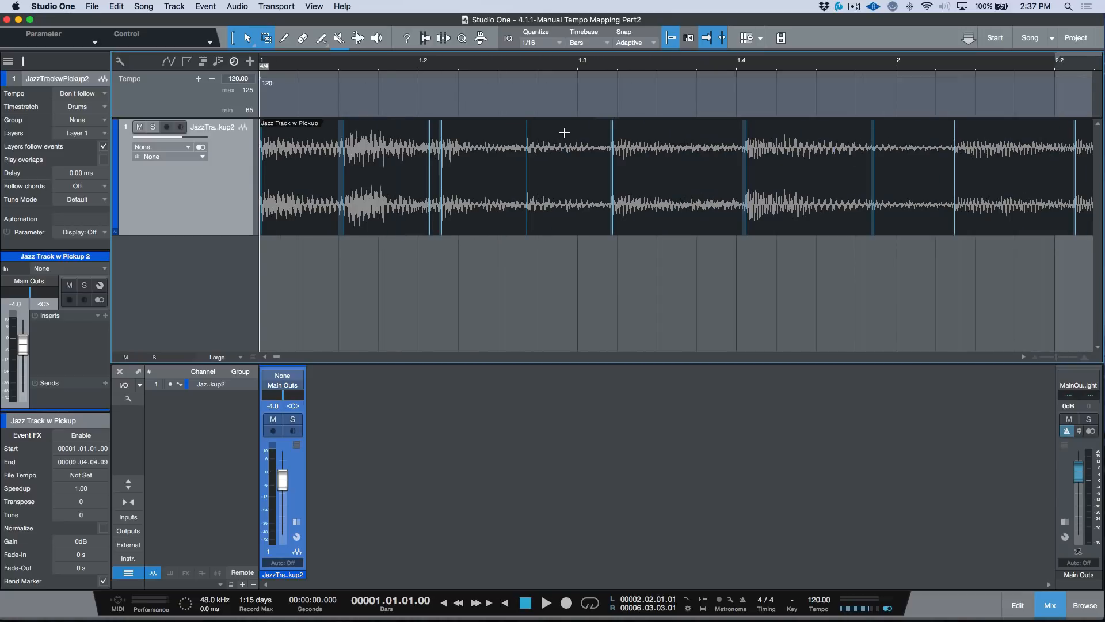
pyautogui.press('space')
pyautogui.hscroll(1, 567, 138)
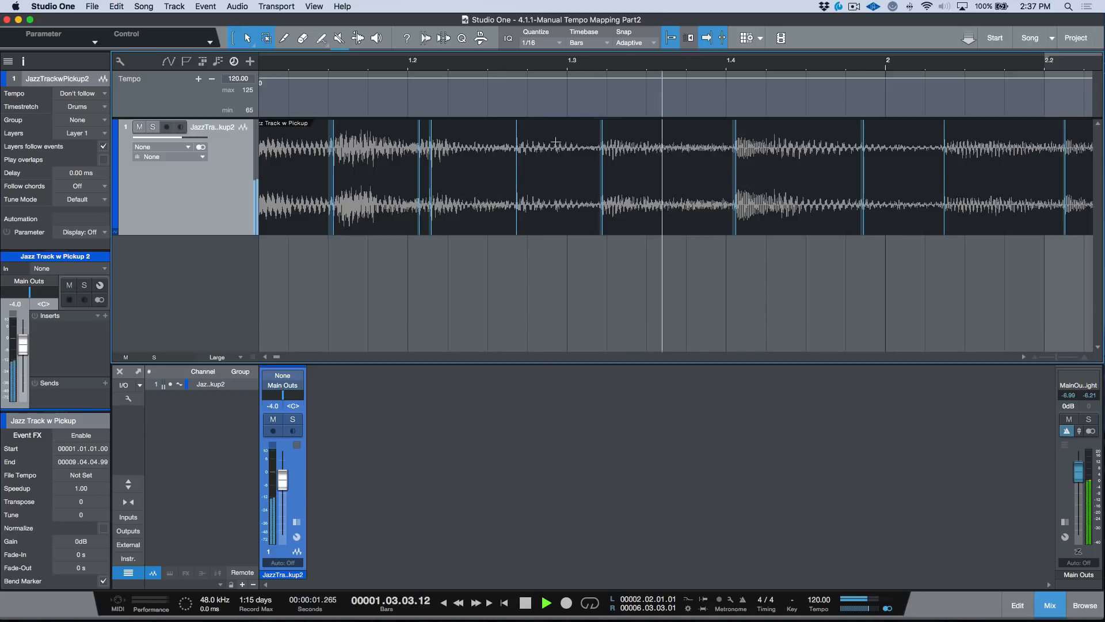
pyautogui.press('space')
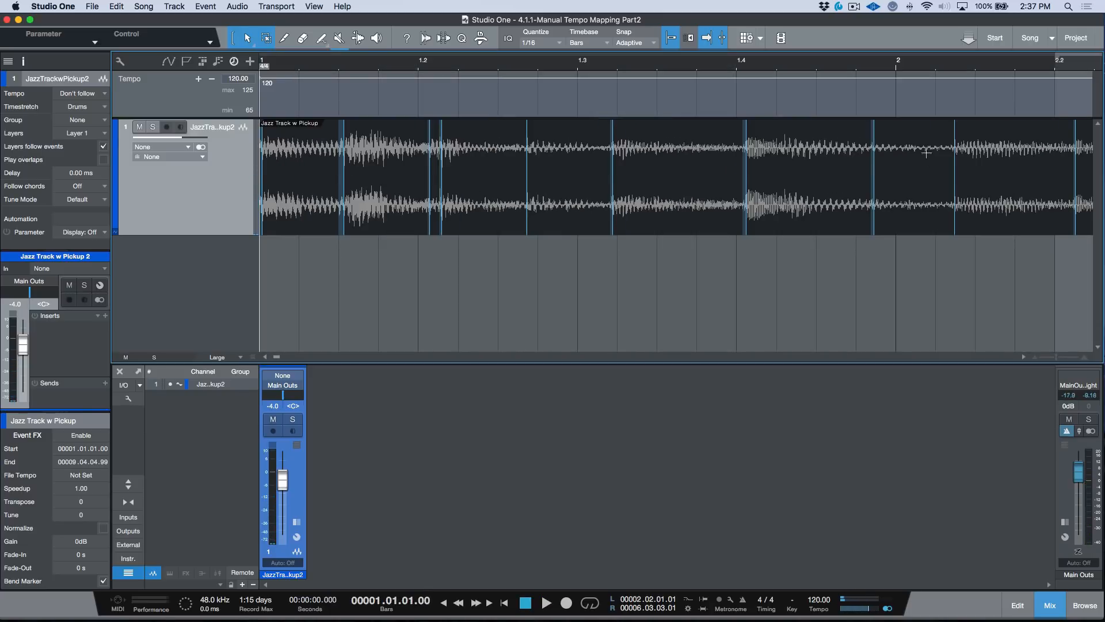
# Audition the first bar, and scale the song tempo to about 109.9 BPM so the second downbeat's bend marker falls on bar 2
pyautogui.press('space')
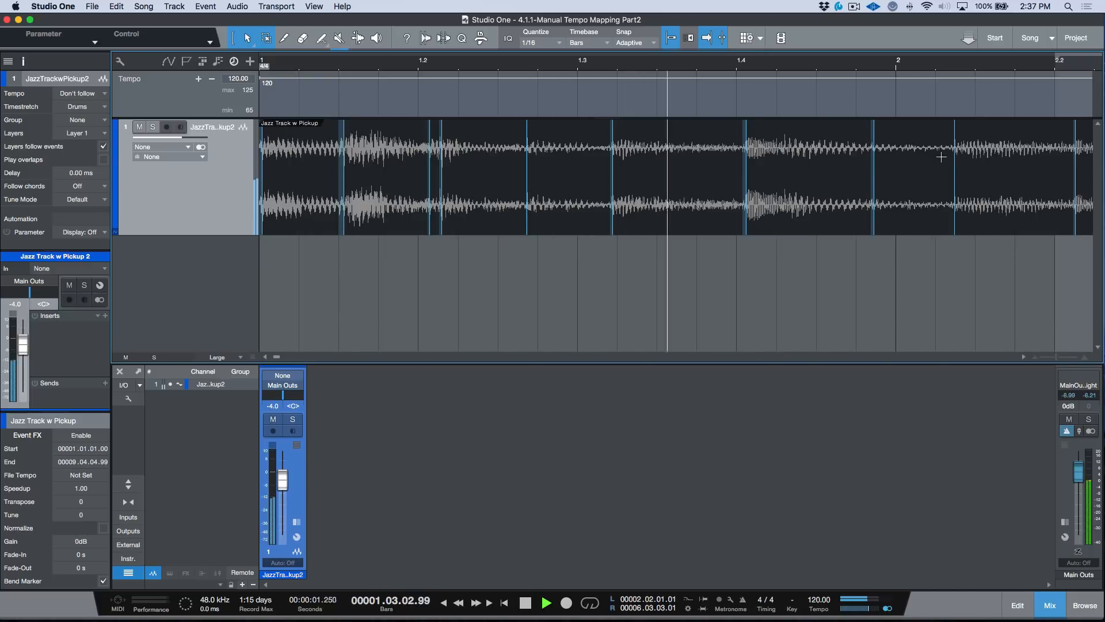
pyautogui.press('space')
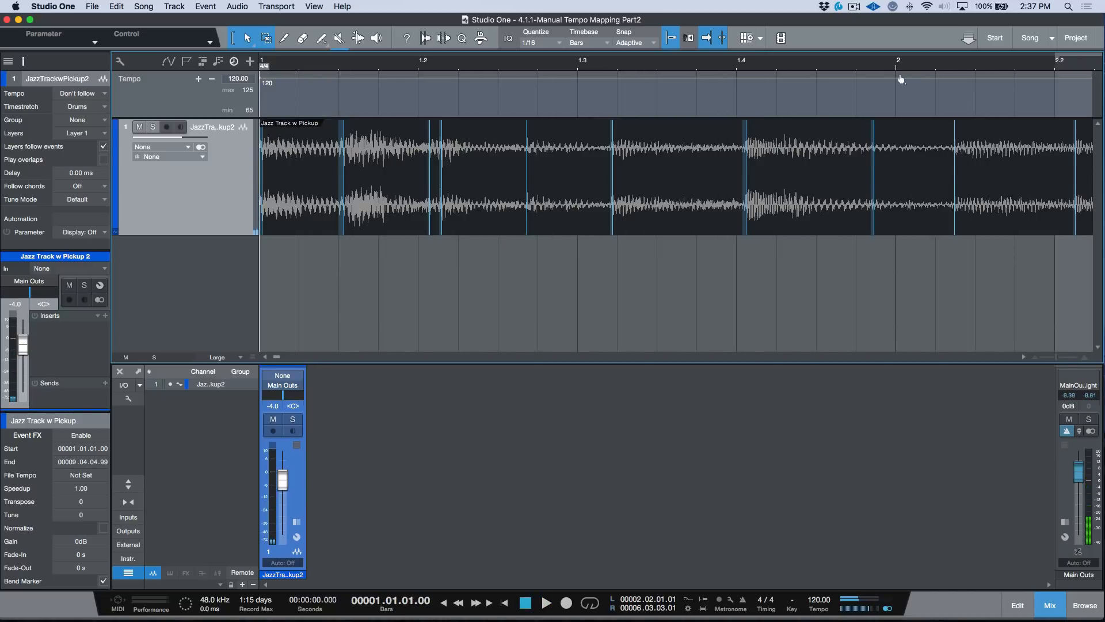
pyautogui.click(897, 105)
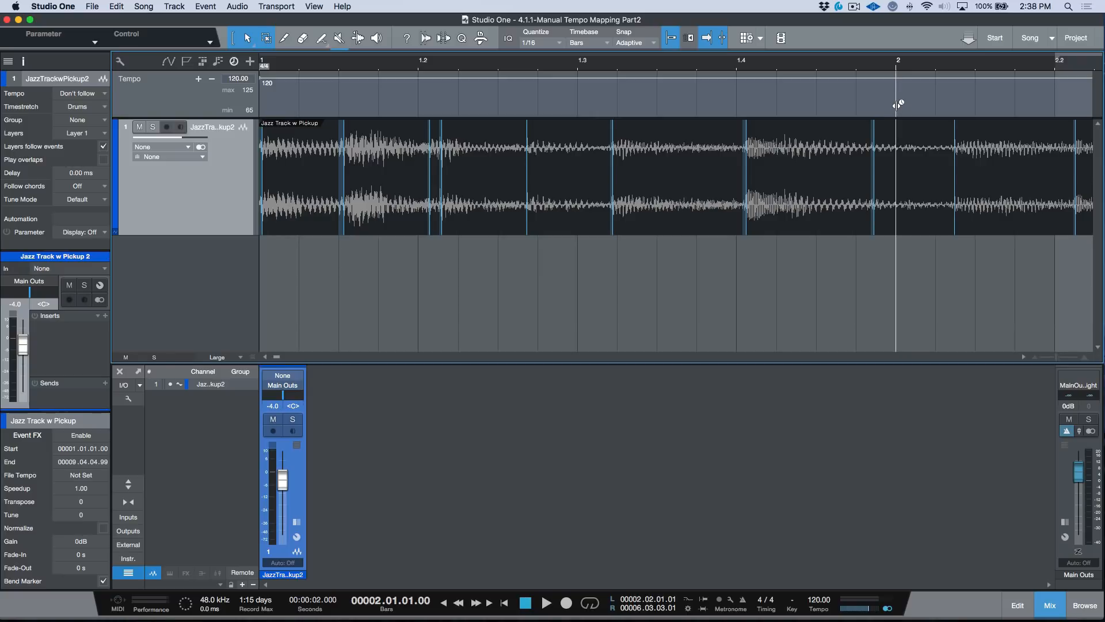
pyautogui.moveTo(897, 104); pyautogui.dragTo(957, 105)
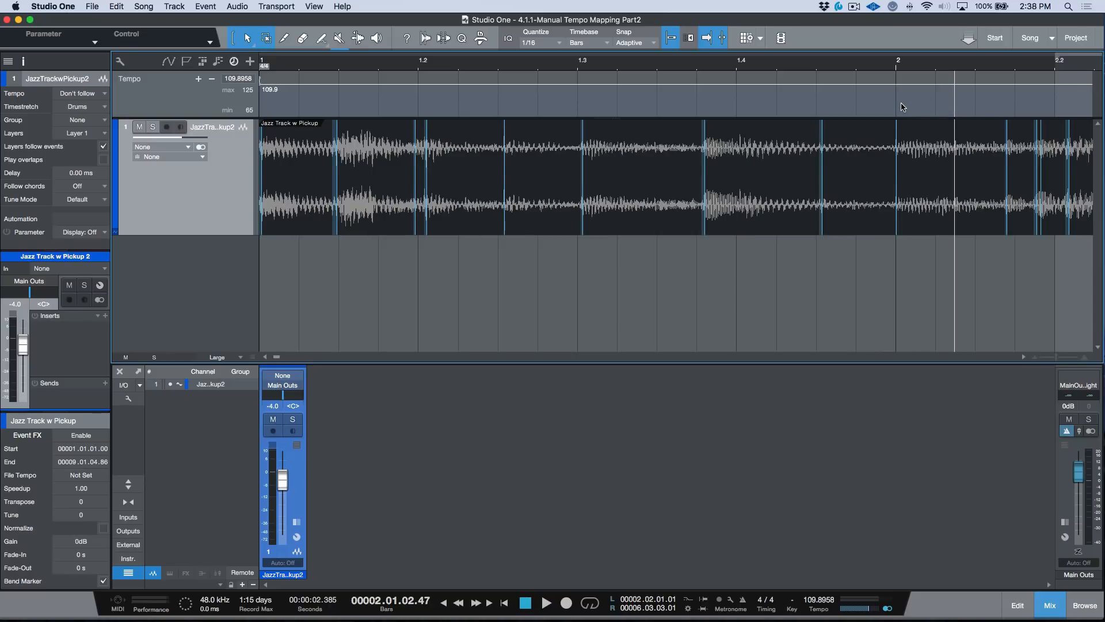
pyautogui.press(',')
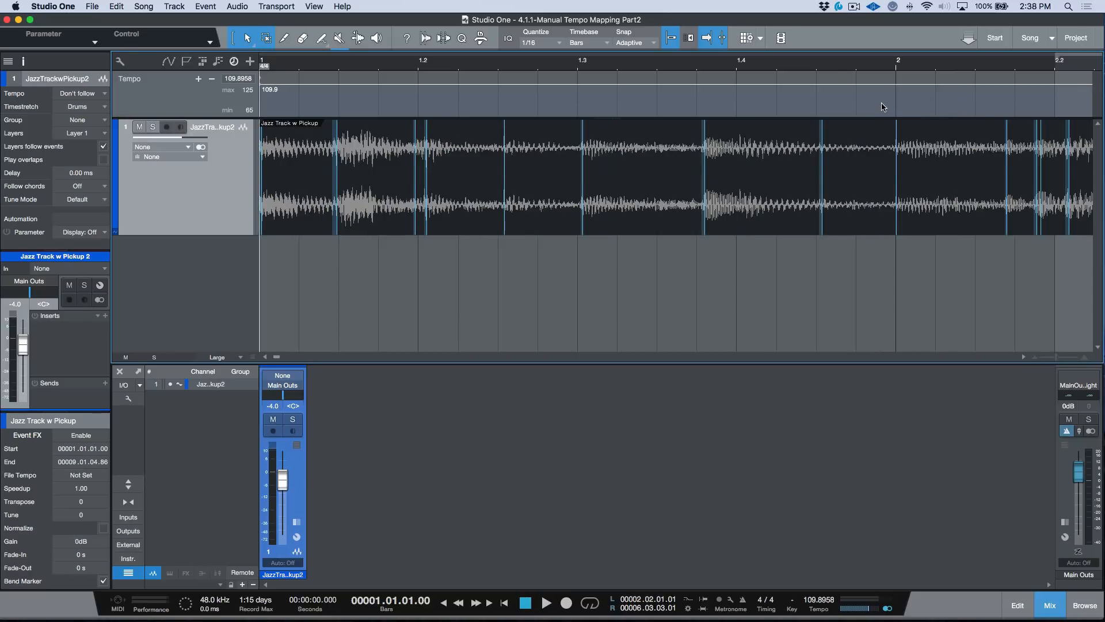
# Turn on the metronome and play the first bar from the song start to check the scaled tempo
pyautogui.press('w')
pyautogui.press('w')
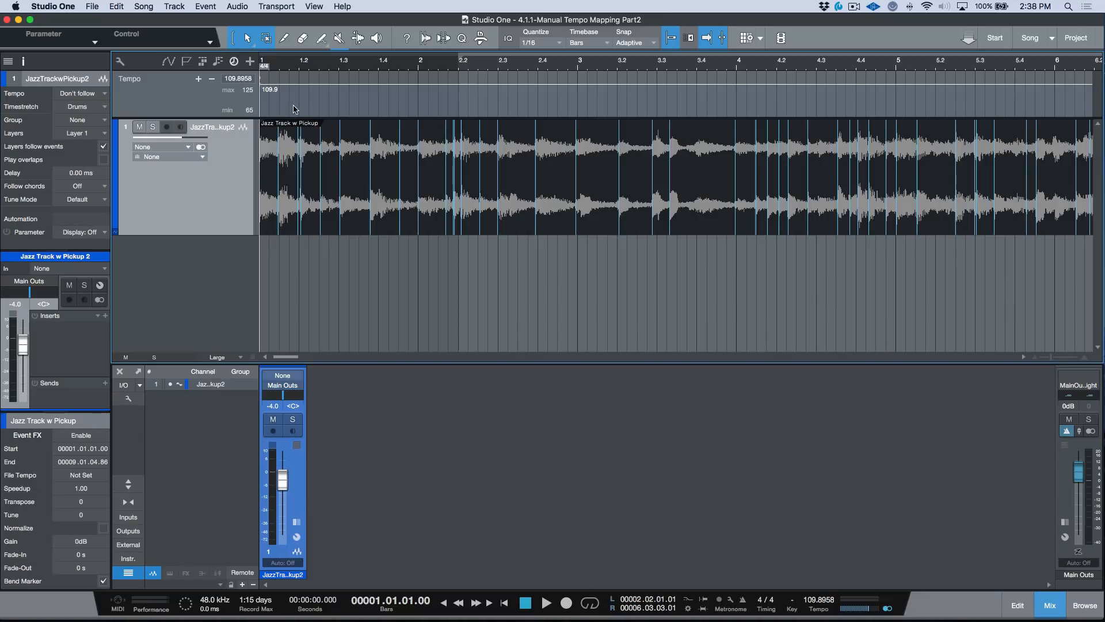
pyautogui.press('space')
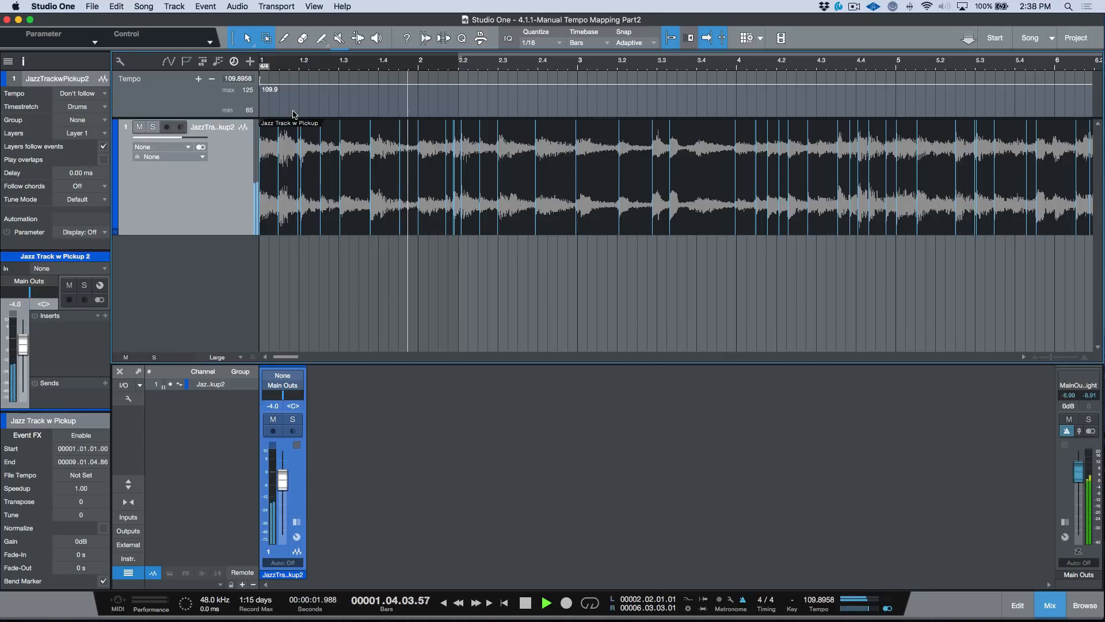
pyautogui.press('space')
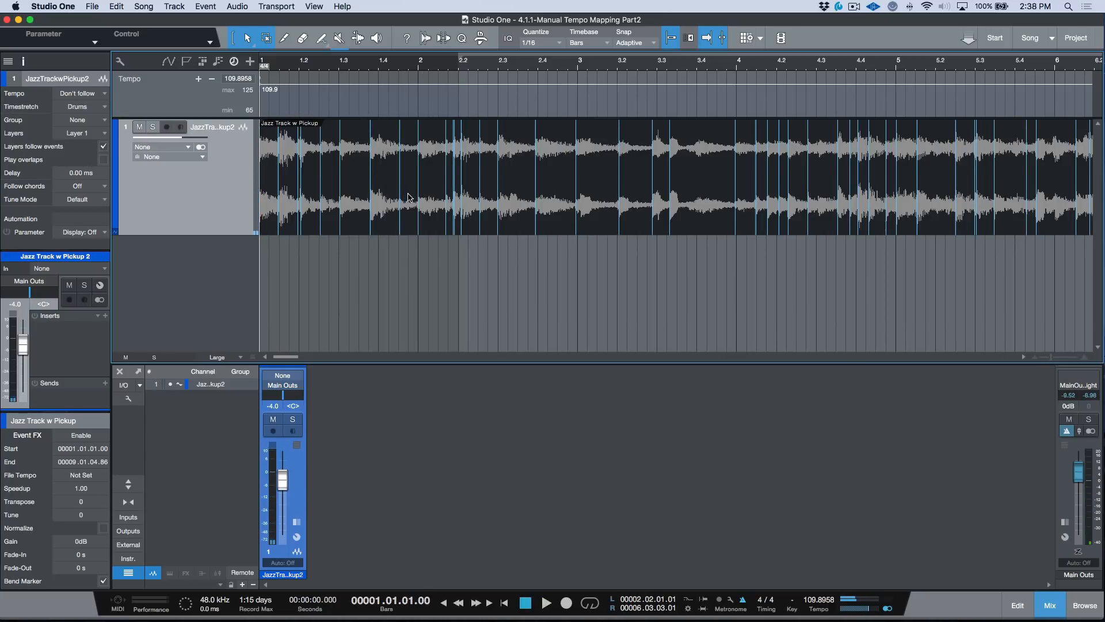
# Move the jazz track event to start at bar 2, and extend its front edge as far back as possible to restore the pickup
pyautogui.click(433, 204)
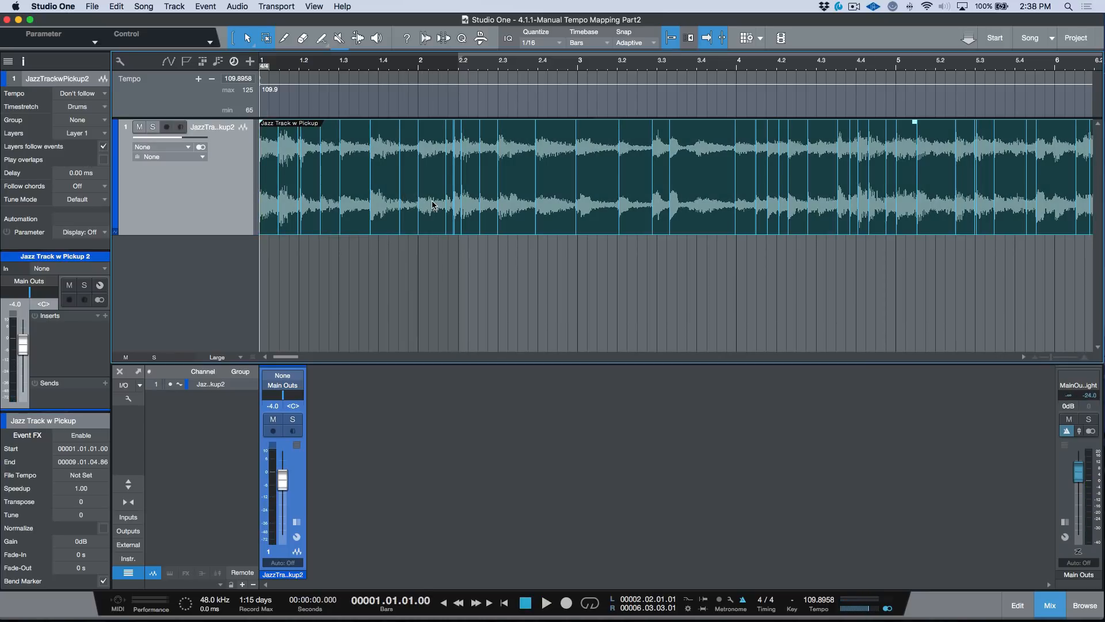
pyautogui.press('KP_Add')
pyautogui.press('super+l')
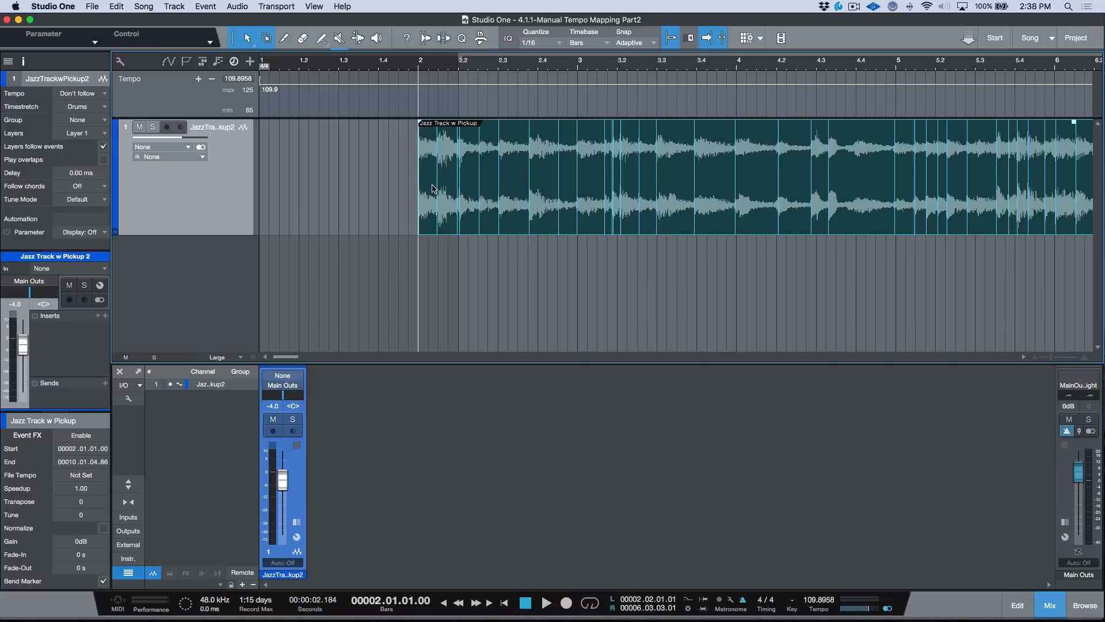
pyautogui.moveTo(419, 187); pyautogui.dragTo(150, 189)
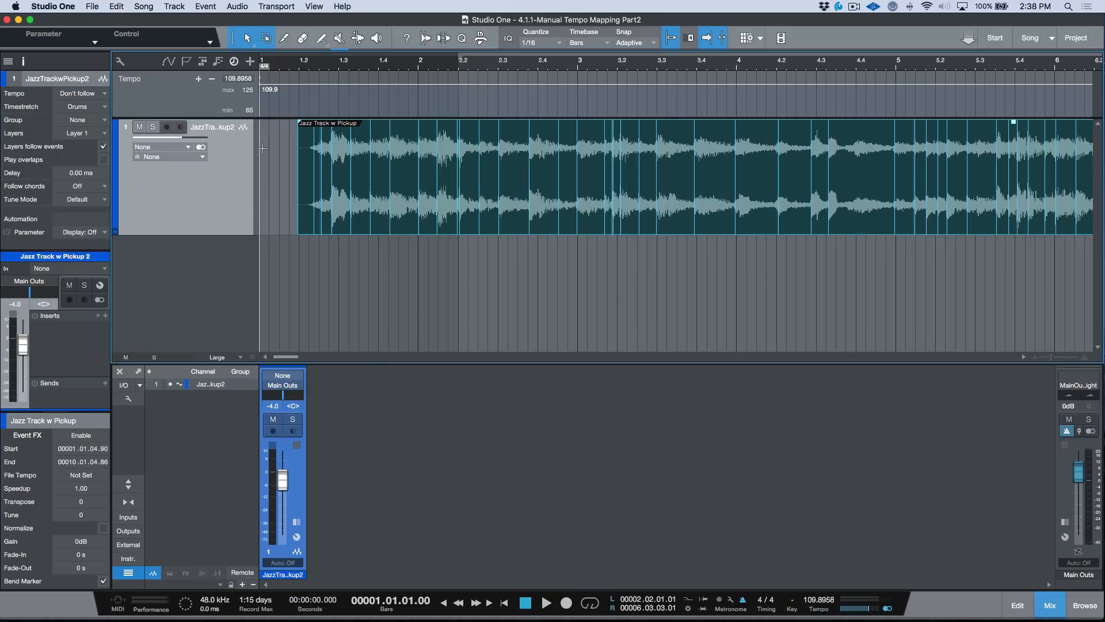
# Add a tempo point of 109.8958 BPM at bar 2, and play the restored pickup from the song start
pyautogui.click(419, 62)
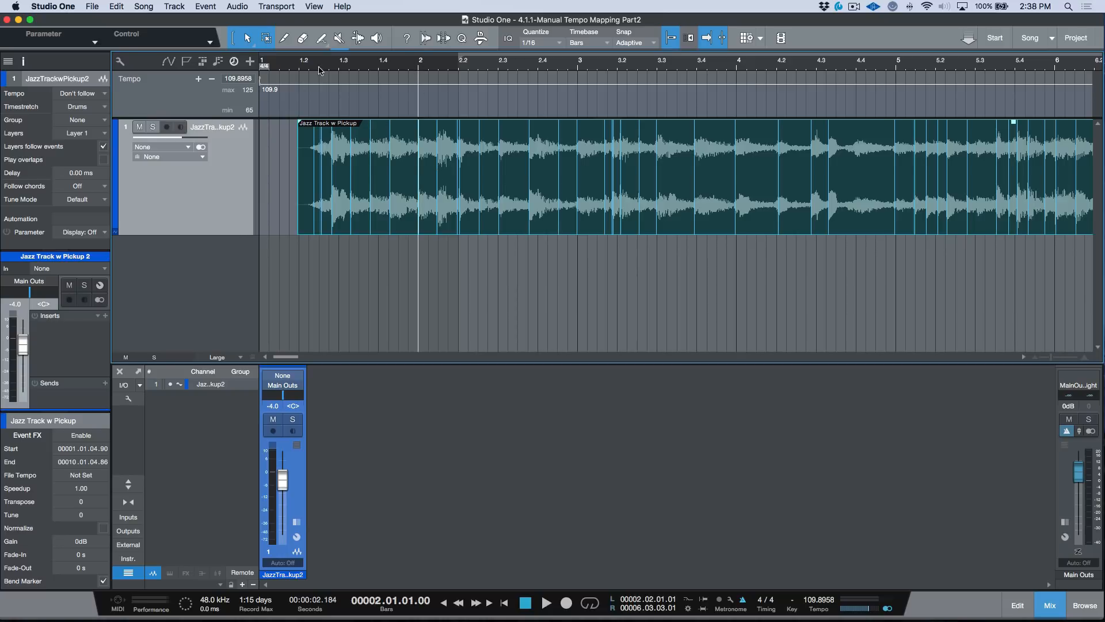
pyautogui.click(198, 80)
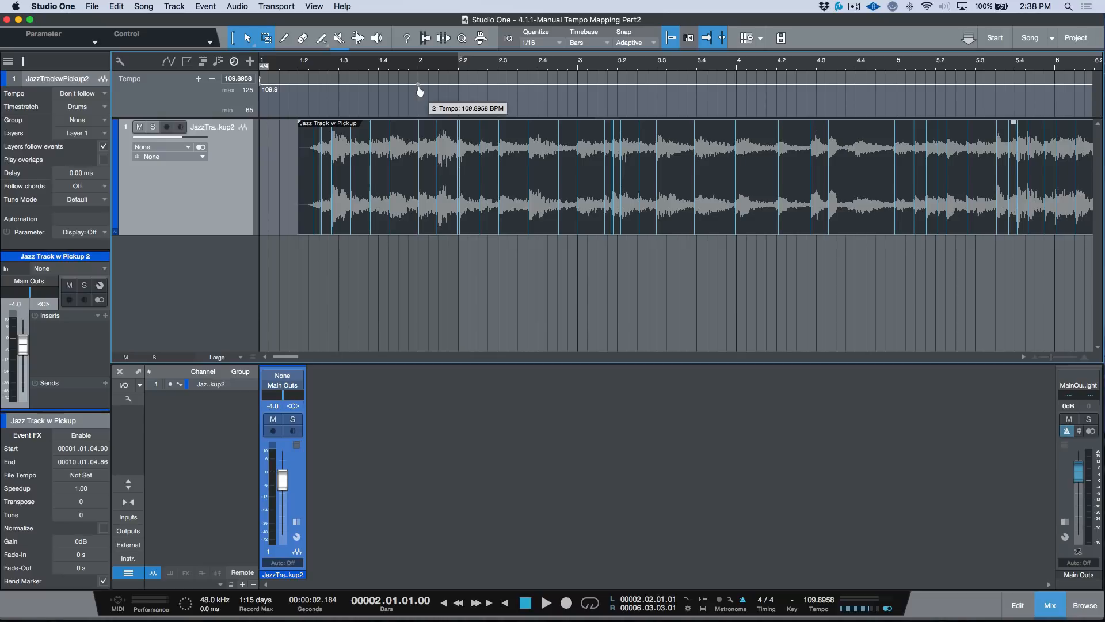
pyautogui.press(',')
pyautogui.press('space')
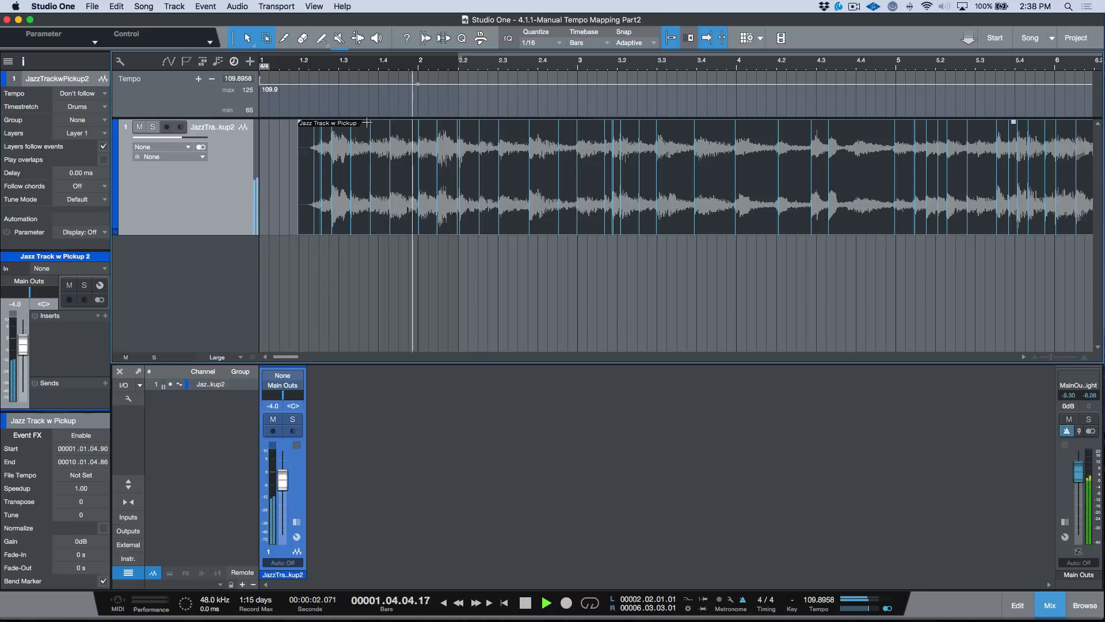
pyautogui.press('space')
# Scale the tempo at bar 3 so its bar line lines up with the start of the downbeat's bend marker
pyautogui.press('KP_Add')
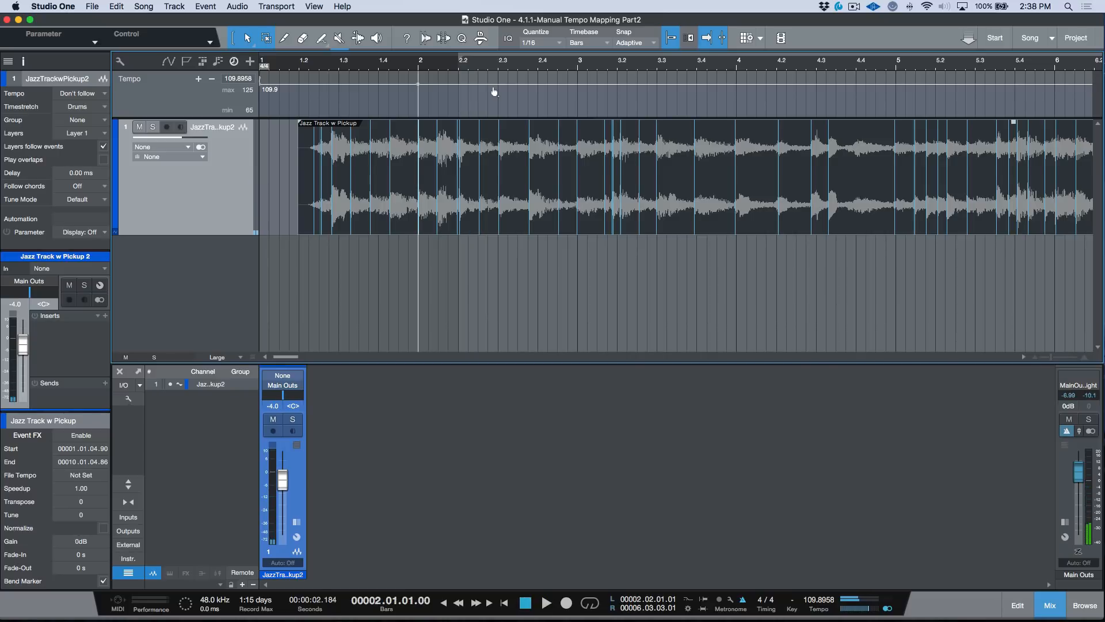
pyautogui.press('KP_Add')
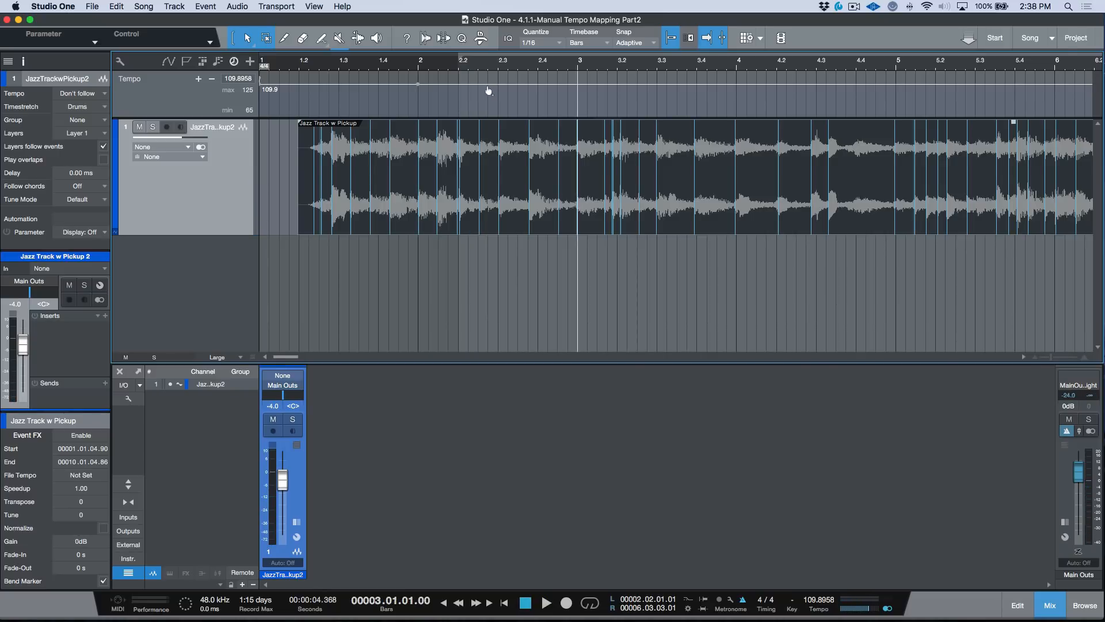
pyautogui.press('e')
pyautogui.press('e')
pyautogui.press('e')
pyautogui.press('e')
pyautogui.press('e')
pyautogui.press('e')
pyautogui.press('e')
pyautogui.press('e')
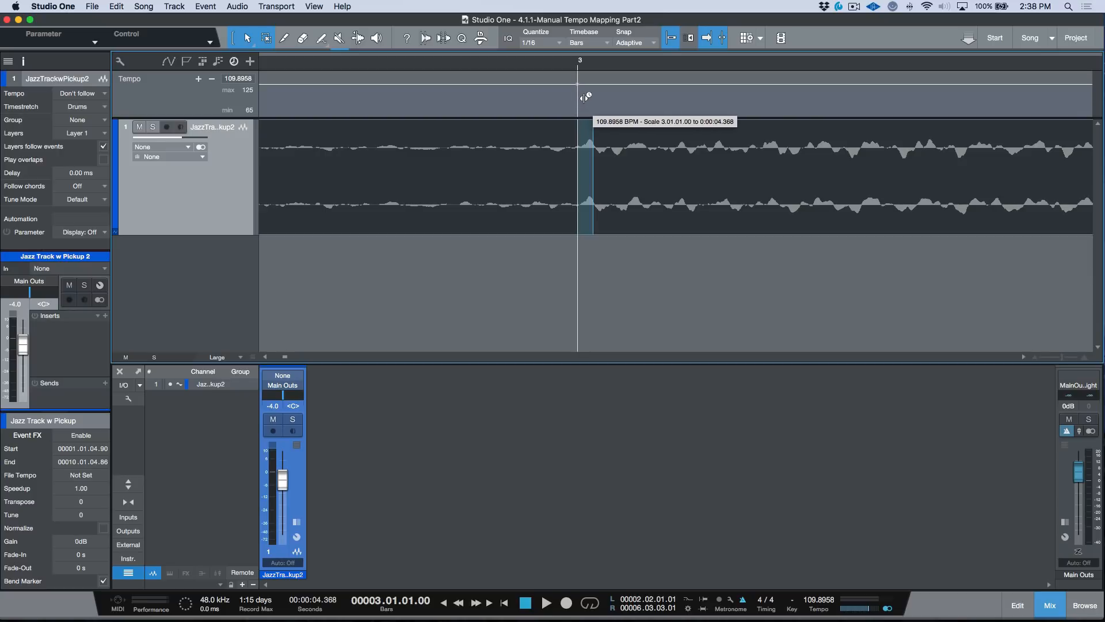
pyautogui.moveTo(584, 98); pyautogui.dragTo(583, 100)
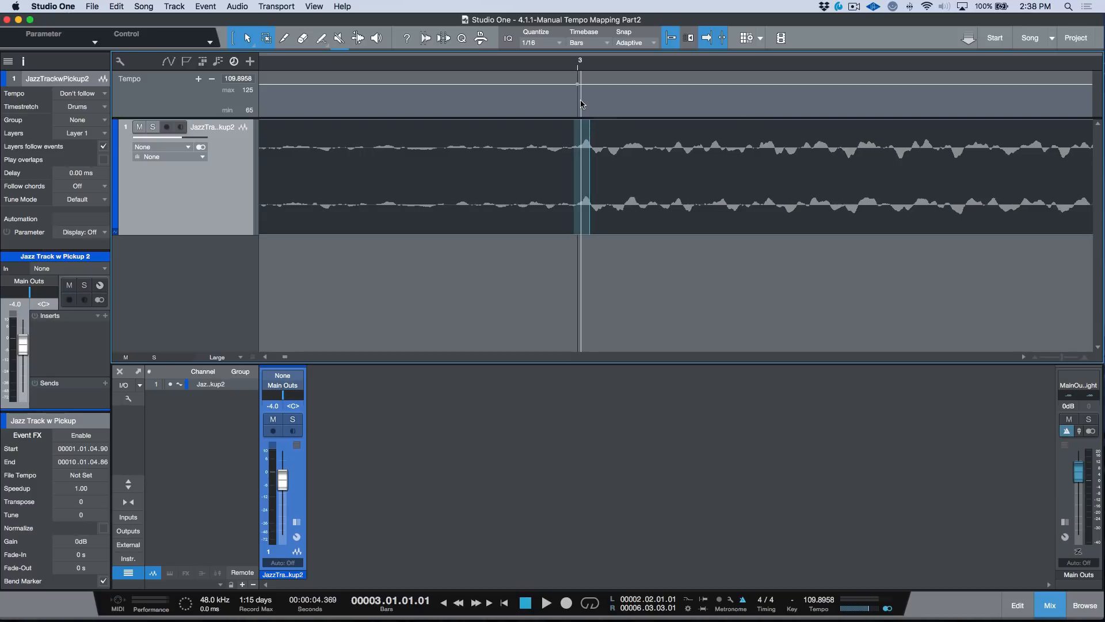
# Scale the tempo at bar 4 so its bar line meets the start of the nearby bend marker
pyautogui.press('pagedown')
pyautogui.hscroll(-4, 583, 104)
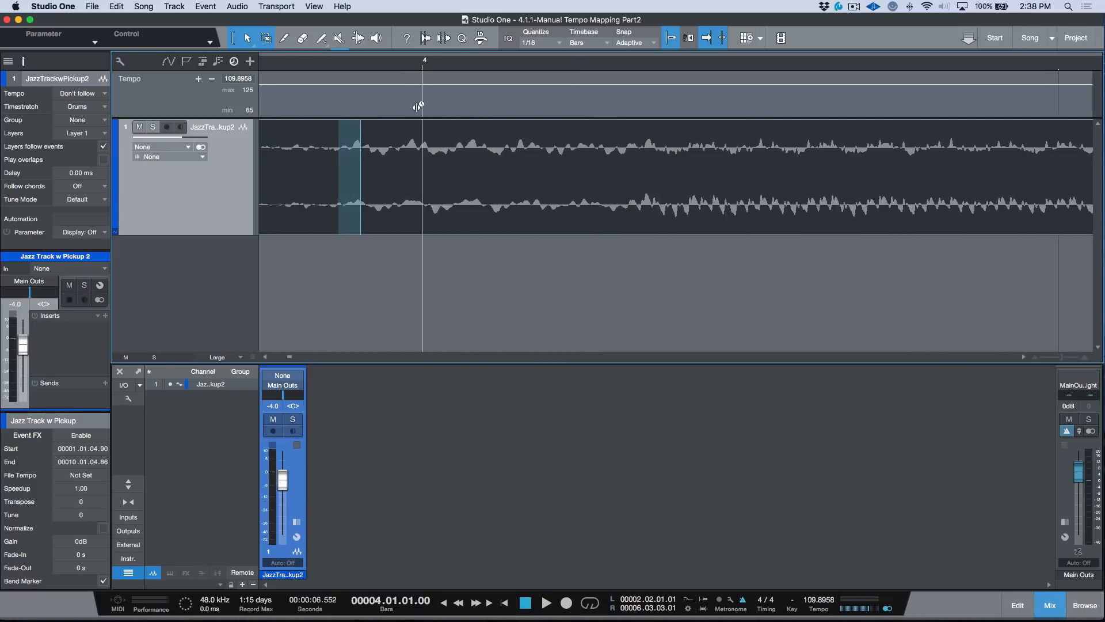
pyautogui.moveTo(423, 104)
pyautogui.mouseDown()
pyautogui.moveTo(345, 118)
pyautogui.moveTo(423, 109)
pyautogui.mouseUp()
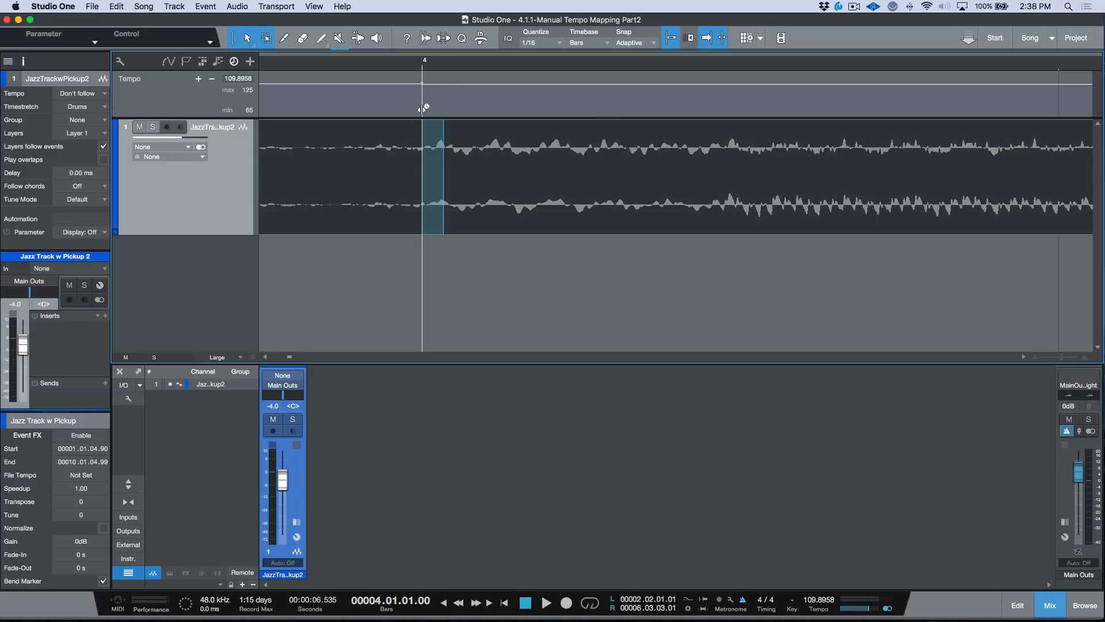
# Scale the tempo at bars 5 and 6 in turn so each bar line meets the start of its downbeat's bend marker
pyautogui.press('KP_Add')
pyautogui.hscroll(-2, 422, 113)
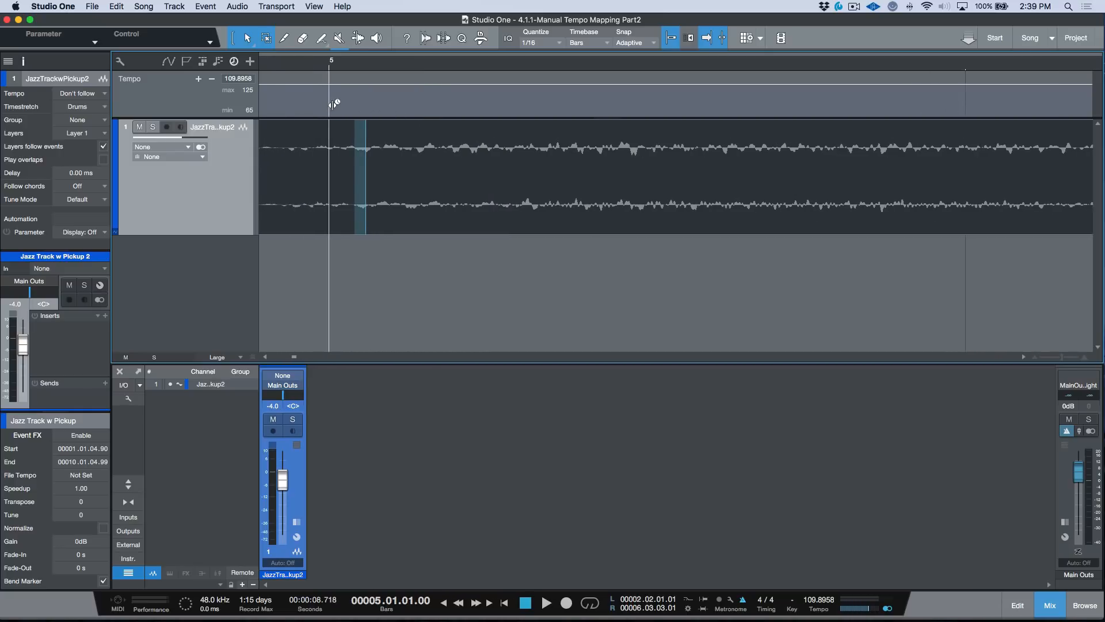
pyautogui.moveTo(331, 104); pyautogui.dragTo(354, 104)
pyautogui.press('KP_Add')
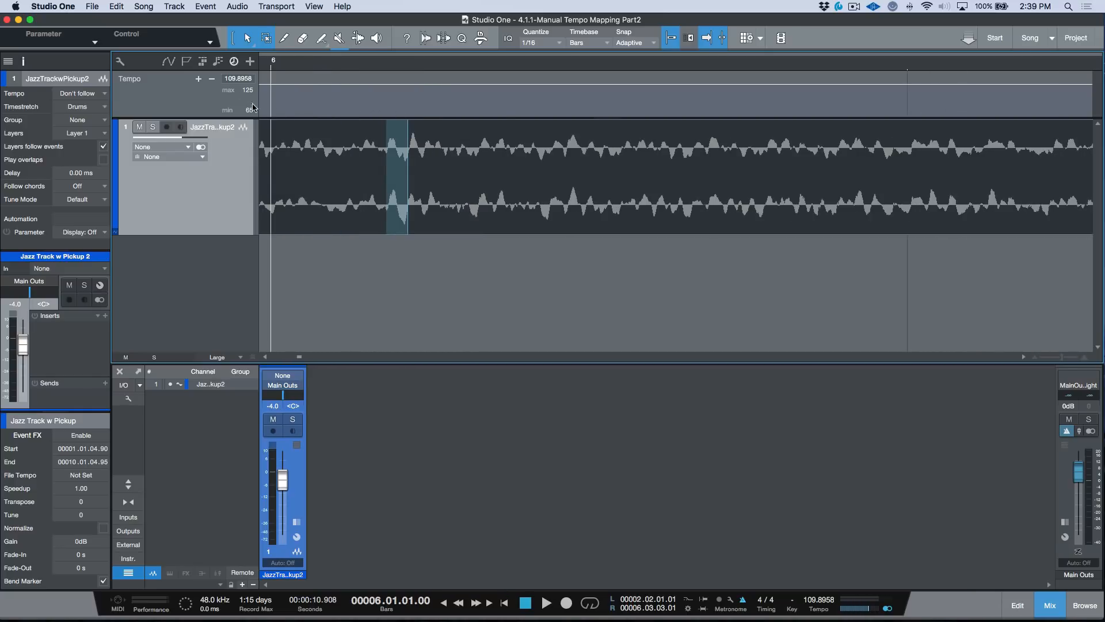
pyautogui.moveTo(270, 104); pyautogui.dragTo(387, 106)
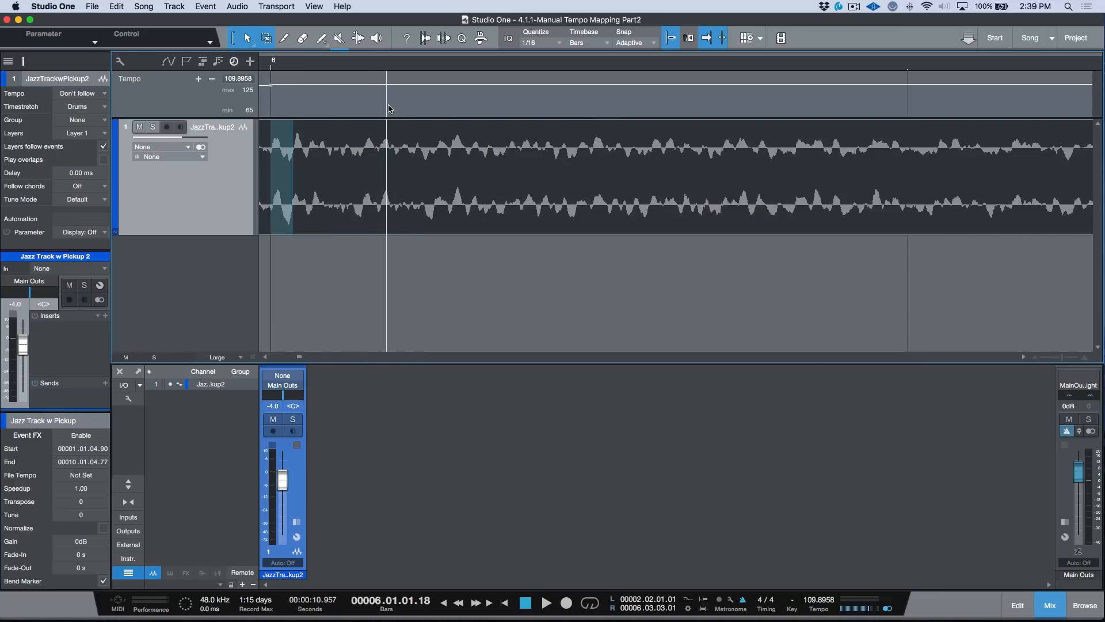
# Select the event around bar 7, where the downbeat lacks a bend marker, and raise the bend marker threshold to 64%
pyautogui.press('KP_Add')
pyautogui.hscroll(-3, 389, 108)
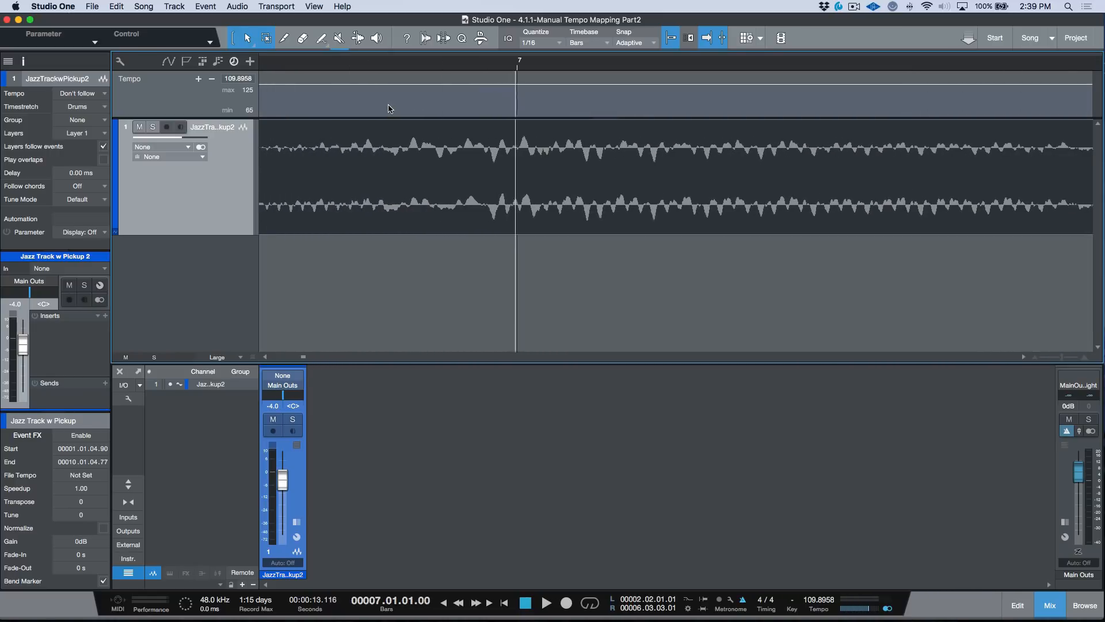
pyautogui.hscroll(-5, 388, 108)
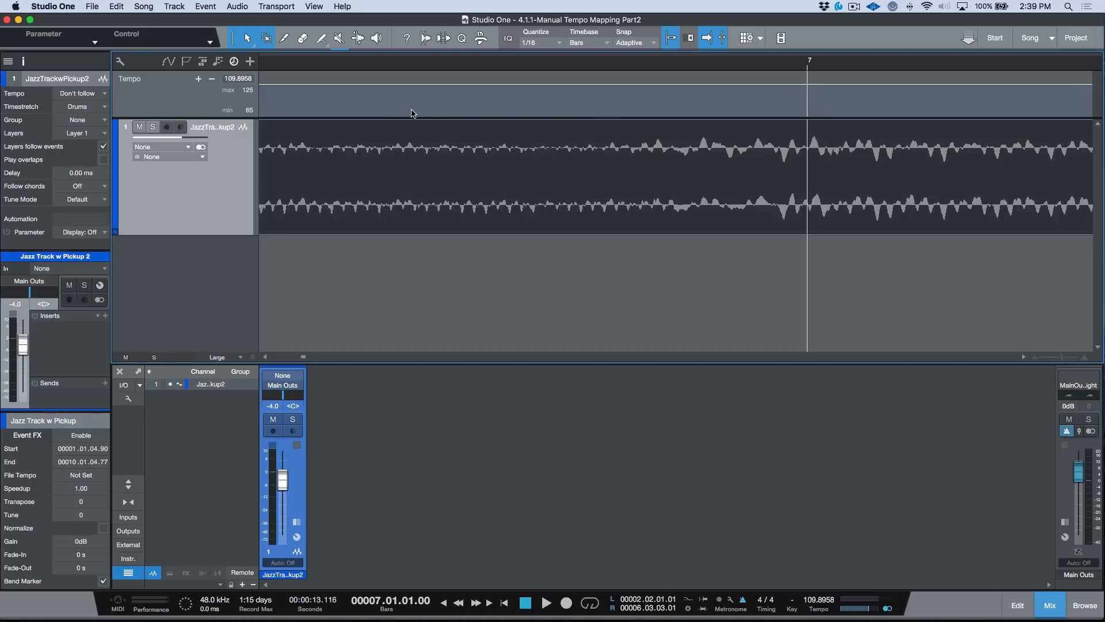
pyautogui.press('w')
pyautogui.press('w')
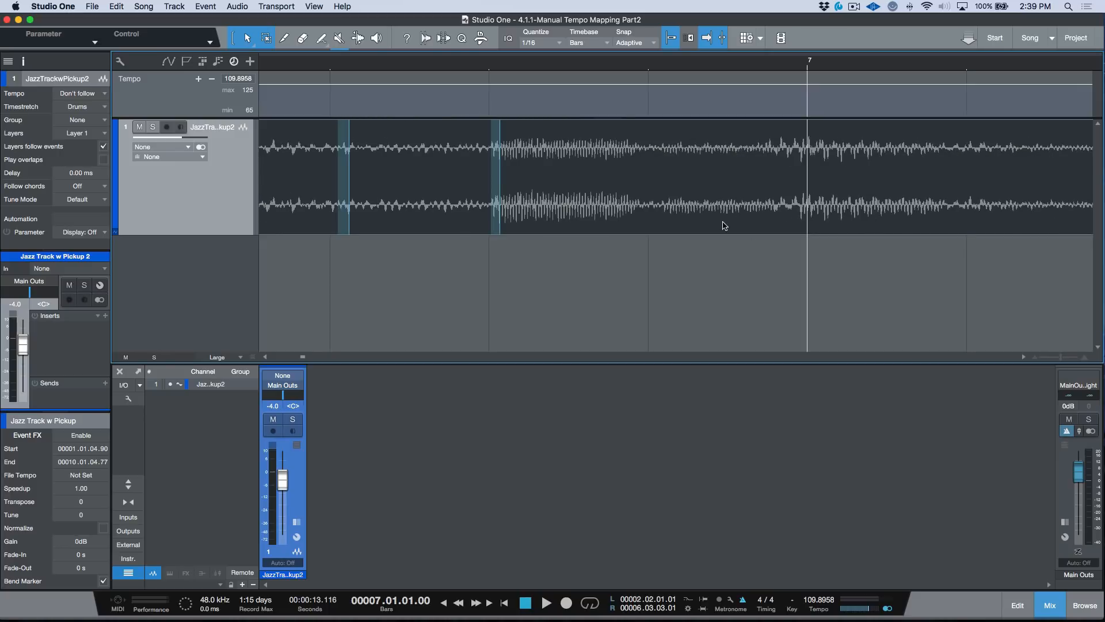
pyautogui.click(810, 211)
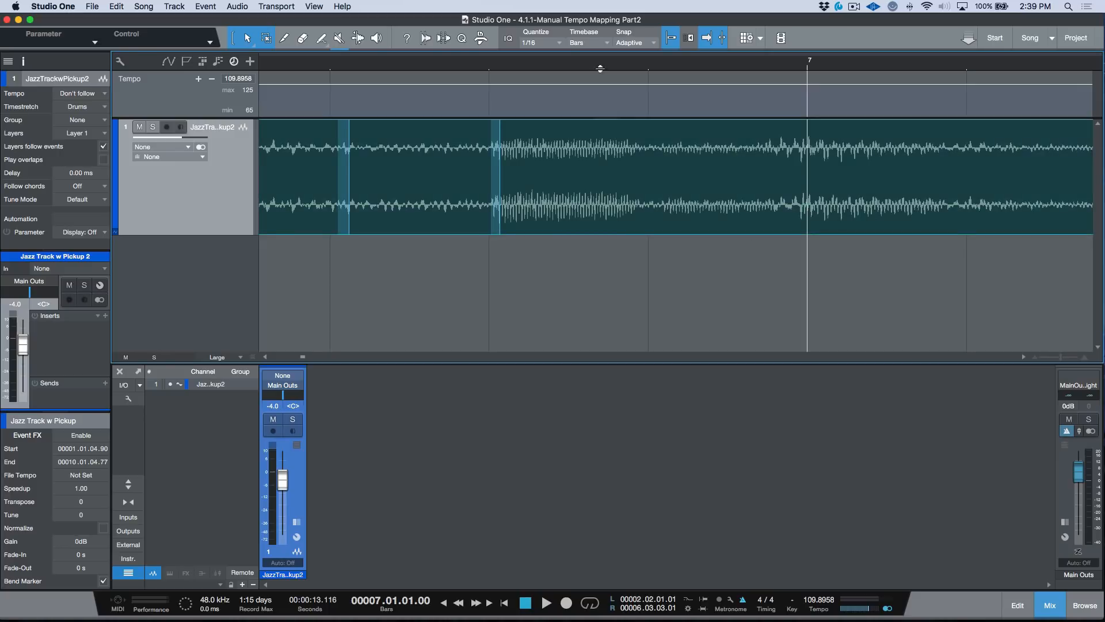
pyautogui.click(357, 38)
pyautogui.click(425, 38)
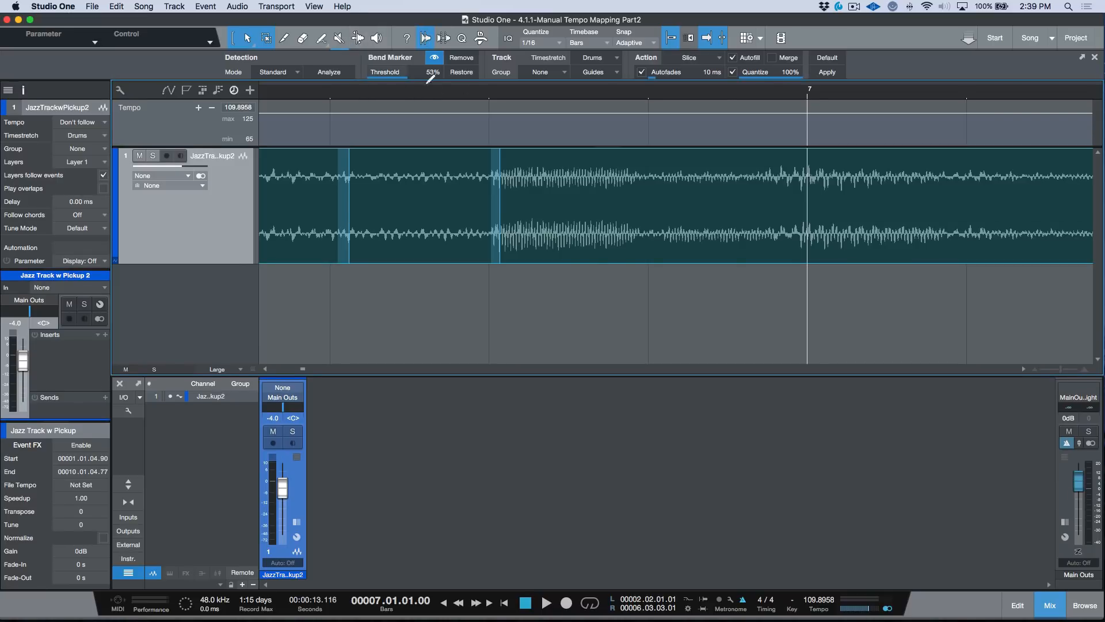
pyautogui.moveTo(414, 79); pyautogui.dragTo(425, 80)
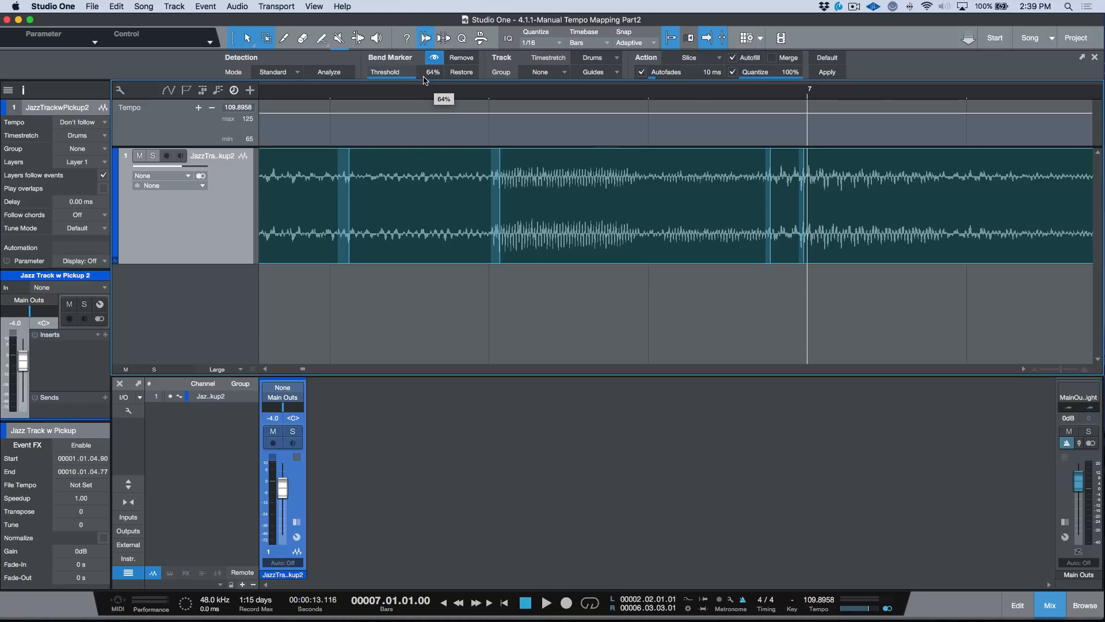
# Scale the tempo at bars 7 and 8 so each bar line meets the start of the bend marker just before it
pyautogui.moveTo(808, 130); pyautogui.dragTo(802, 136)
pyautogui.press('KP_Add')
pyautogui.press('KP_Add')
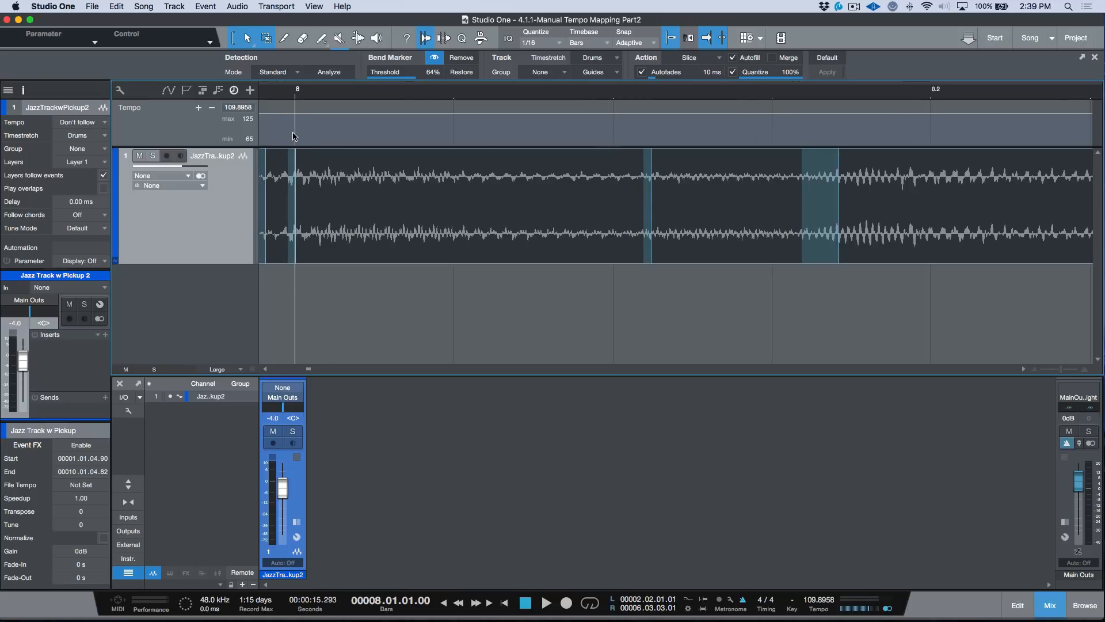
pyautogui.moveTo(292, 133); pyautogui.dragTo(291, 135)
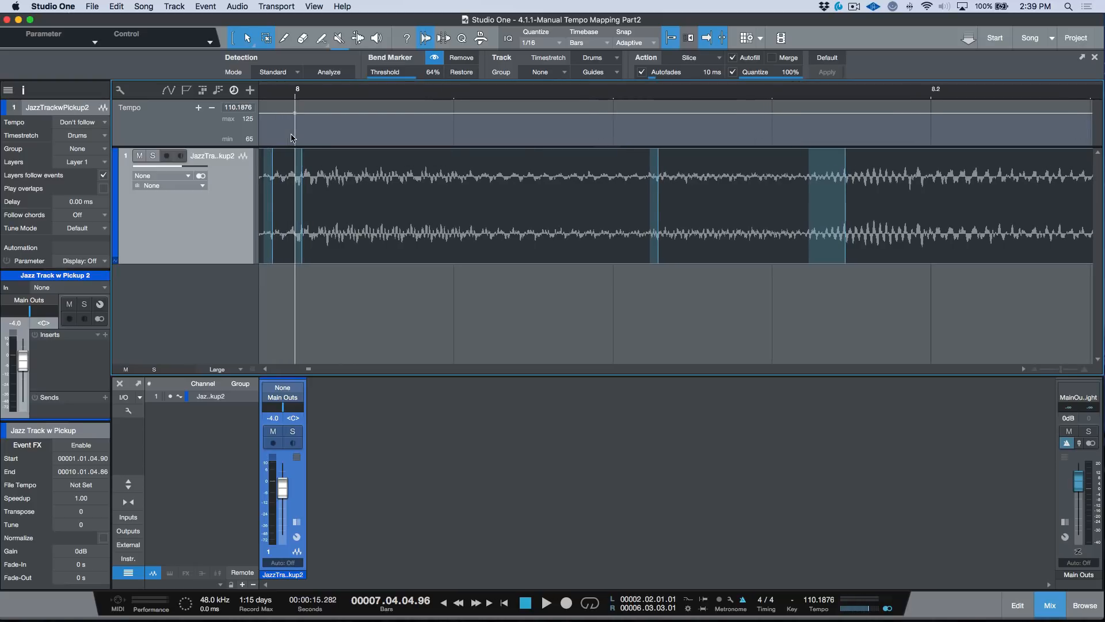
# Scale the tempo at bar 9 to align the preceding downbeat's bend marker with its bar line, giving bar 8 about 113.7 BPM
pyautogui.press('KP_Add')
pyautogui.press('KP_Add')
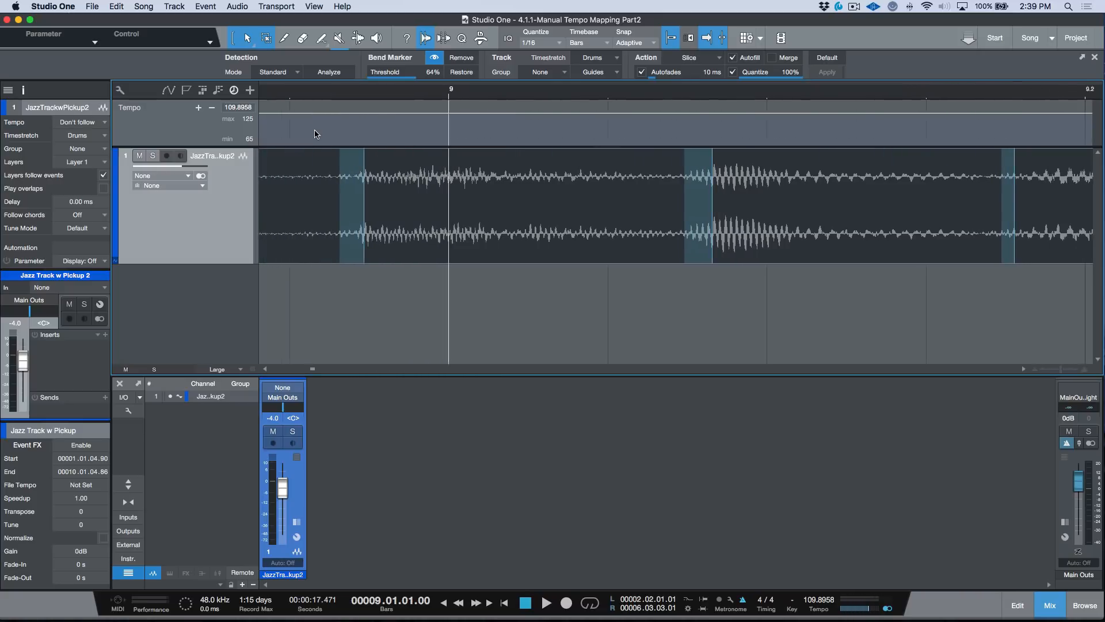
pyautogui.moveTo(465, 128); pyautogui.dragTo(403, 145)
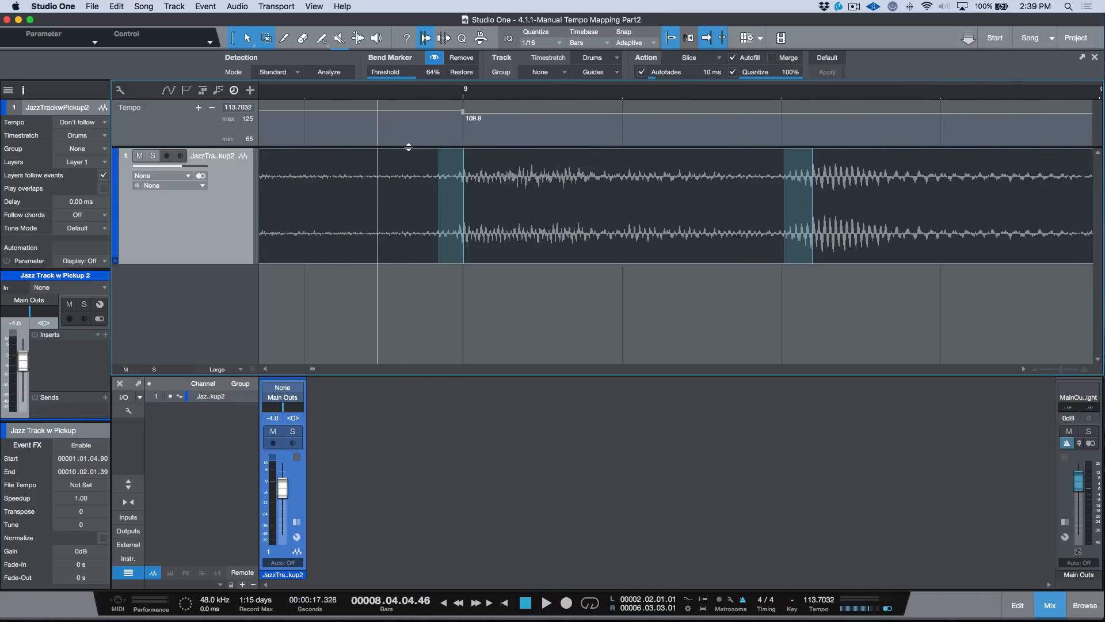
# Return to the song start, show the whole event, and play the tempo-mapped track against the metronome
pyautogui.press(',')
pyautogui.press('w')
pyautogui.press('w')
pyautogui.press('w')
pyautogui.press('w')
pyautogui.press('w')
pyautogui.press('w')
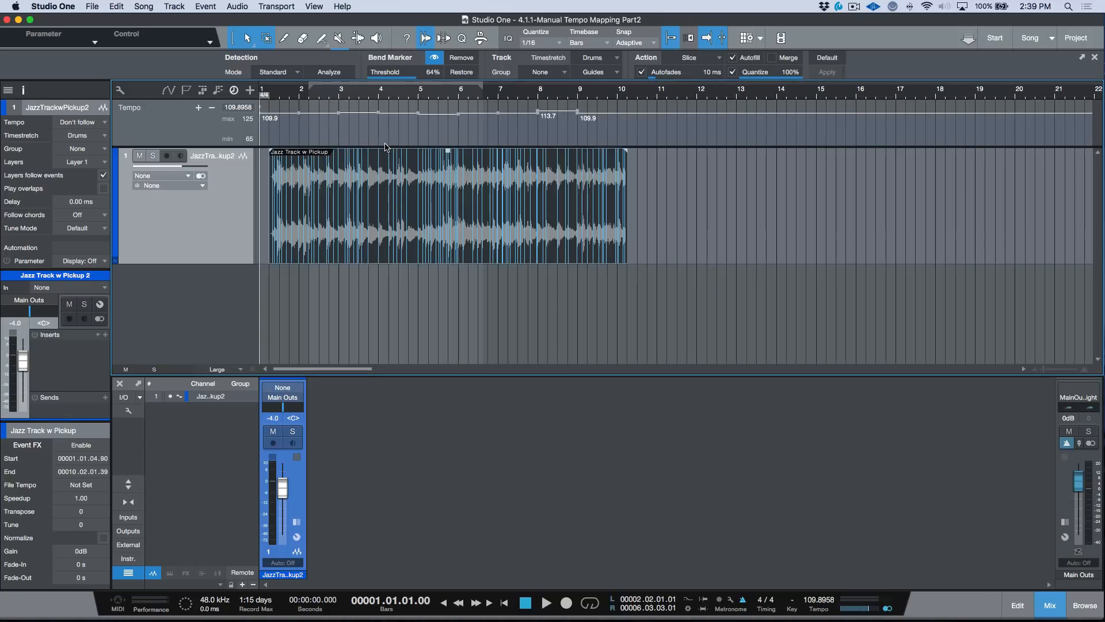
pyautogui.press('space')
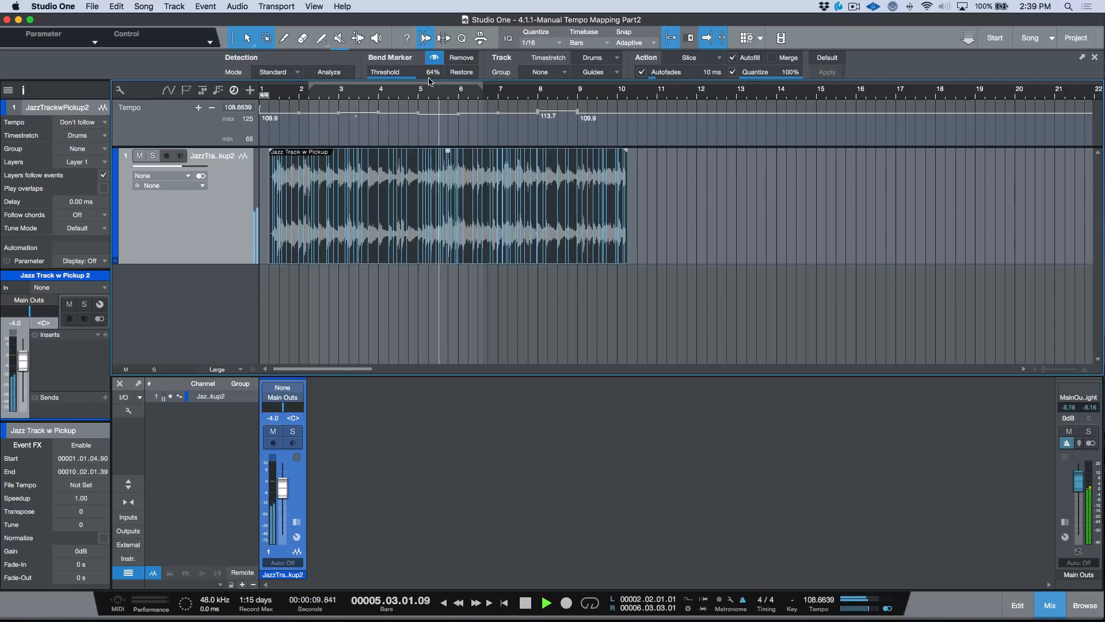
# Hide the jazz track's bend markers, stop playback, and switch to the open song Manual Tempo Mapping In 4.1.1 - MIDI
pyautogui.click(502, 212)
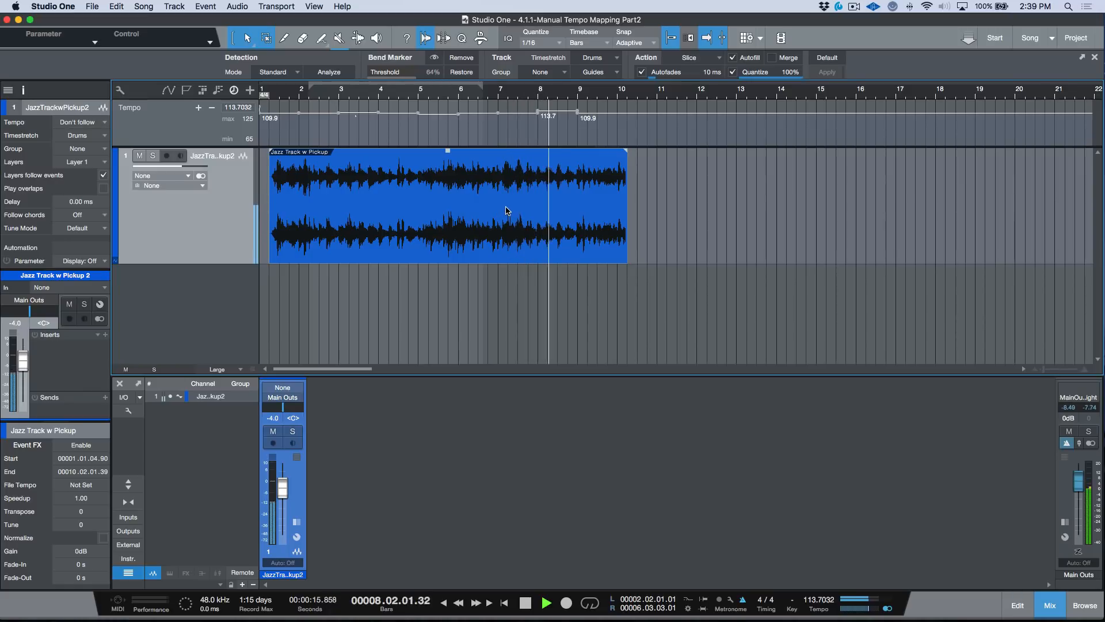
pyautogui.press('space')
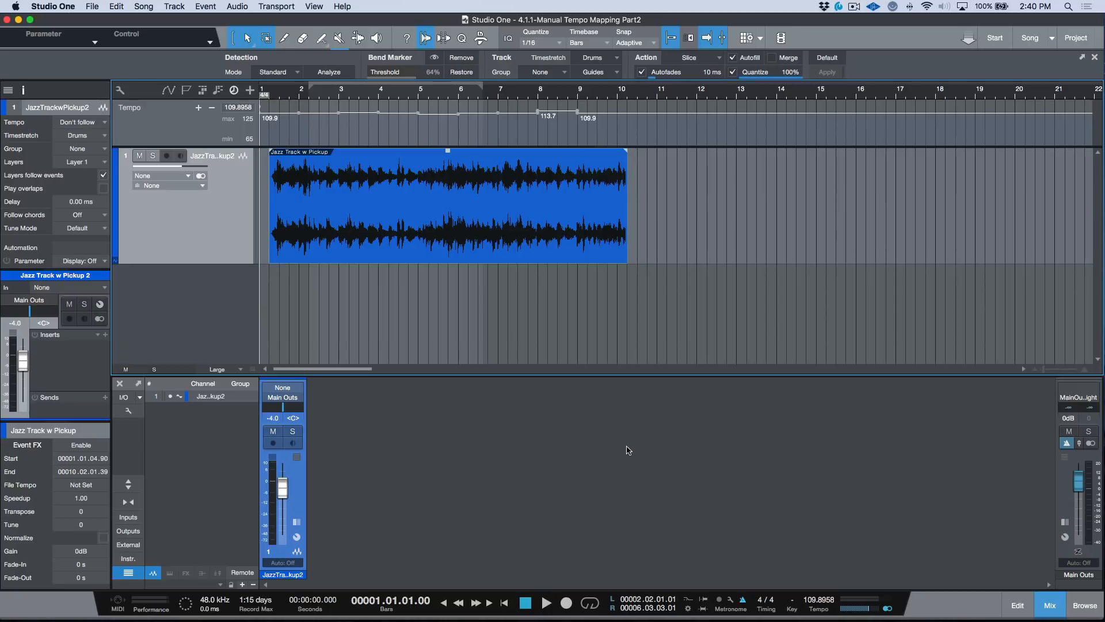
pyautogui.click(1051, 40)
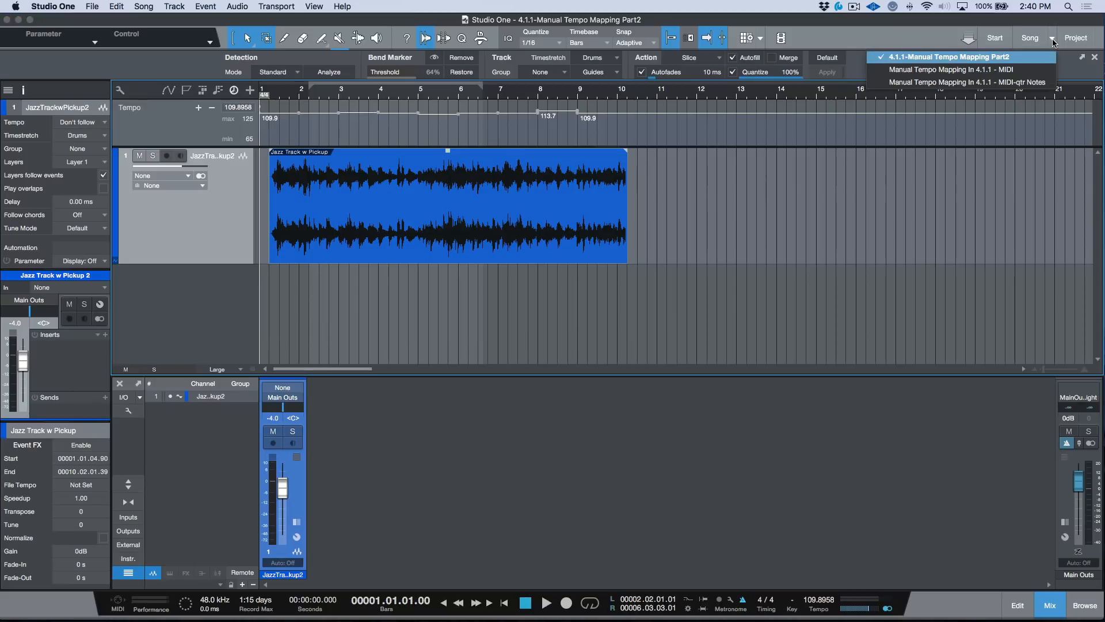
pyautogui.click(1030, 69)
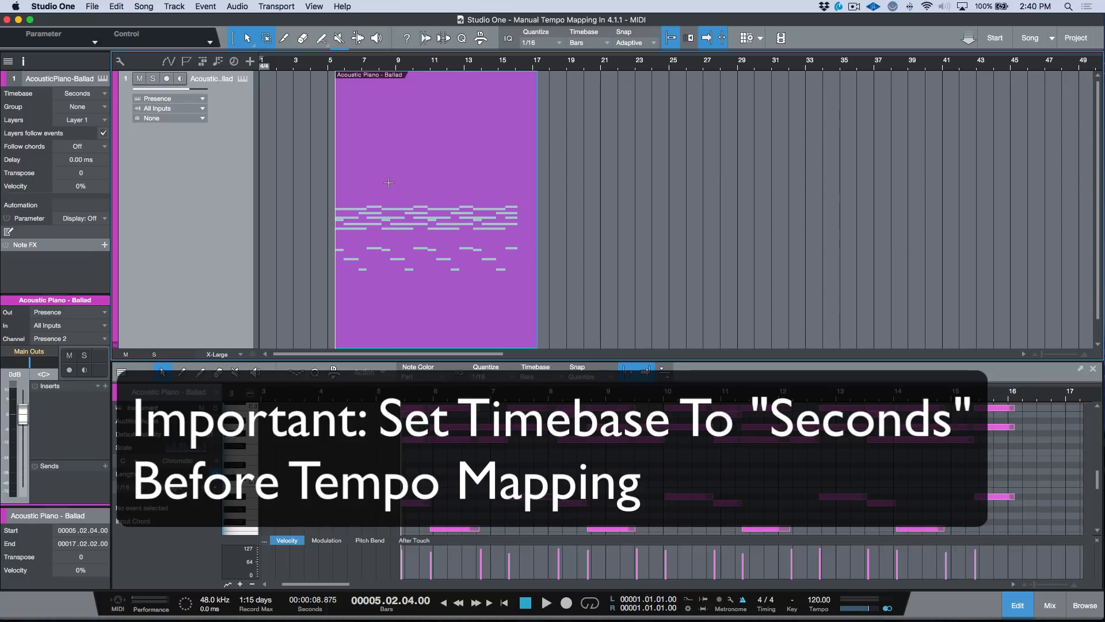
# Play the Acoustic Piano - Ballad part and examine its note starts up close to locate the downbeats
pyautogui.press('space')
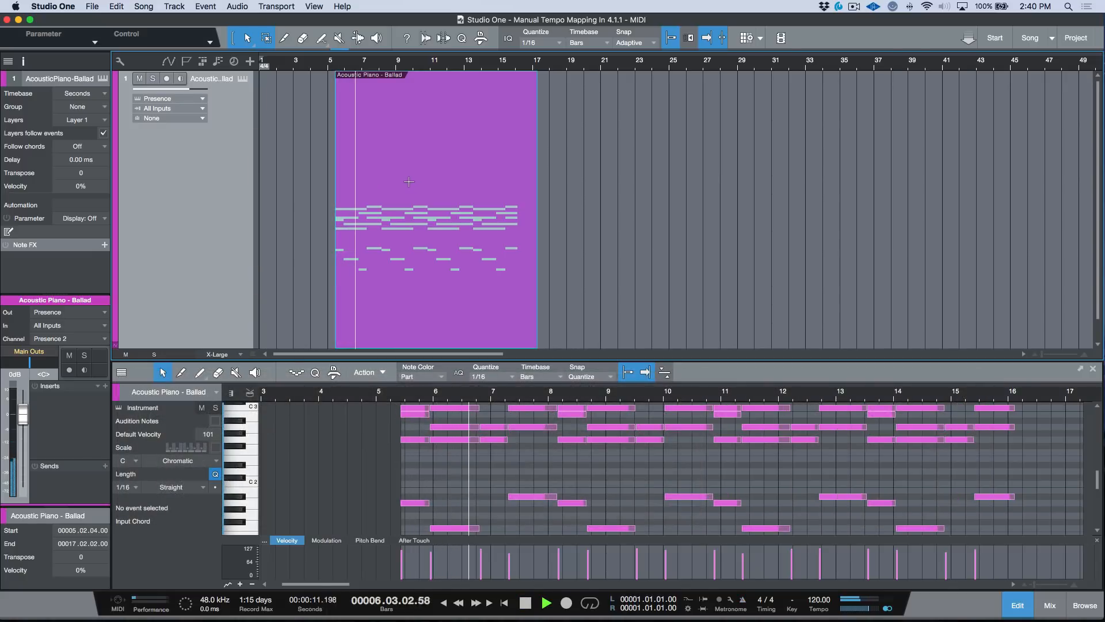
pyautogui.press('space')
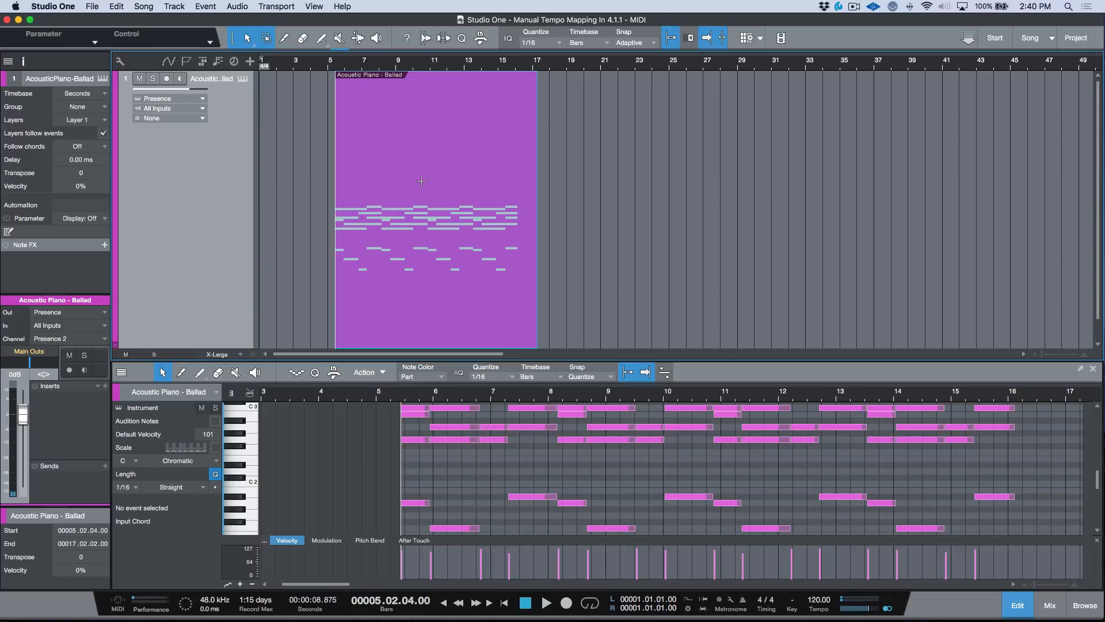
pyautogui.press('e')
pyautogui.press('e')
pyautogui.press('e')
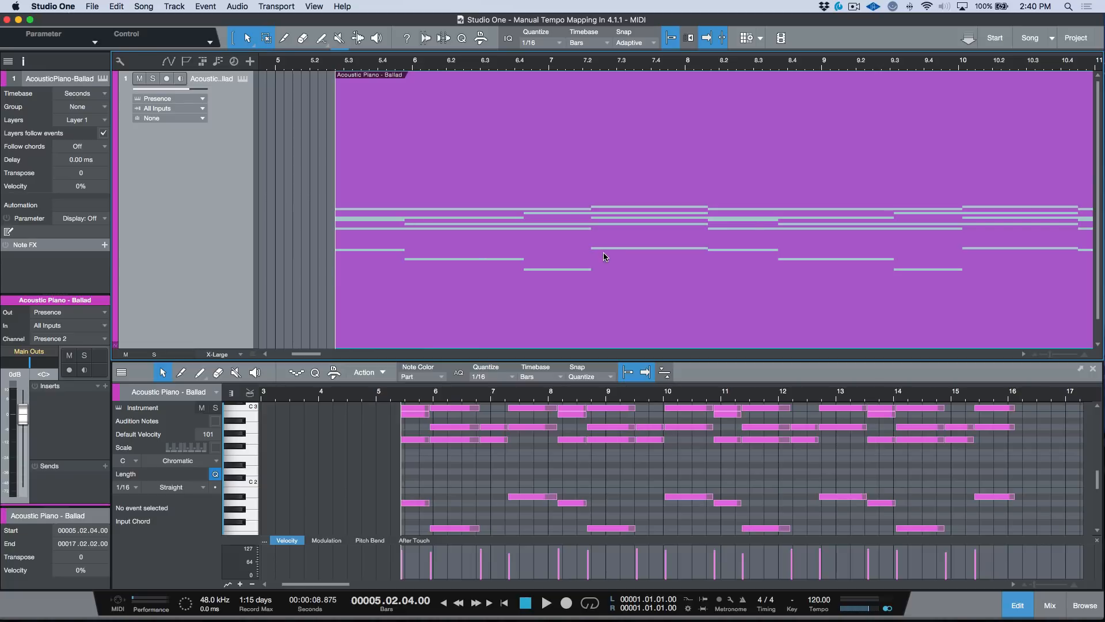
pyautogui.press('space')
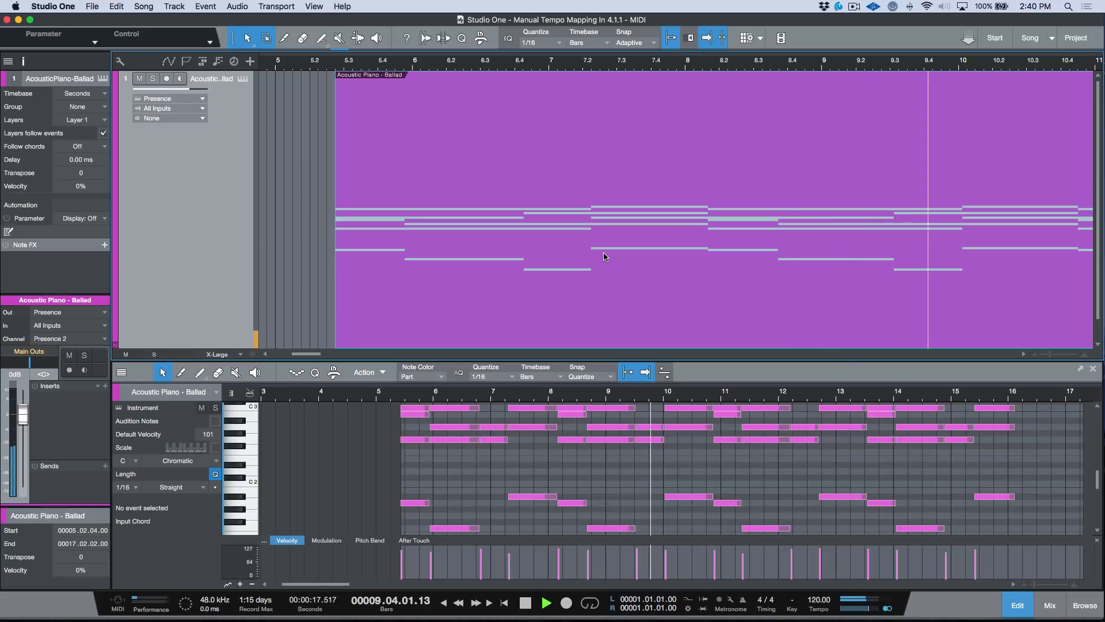
pyautogui.press('space')
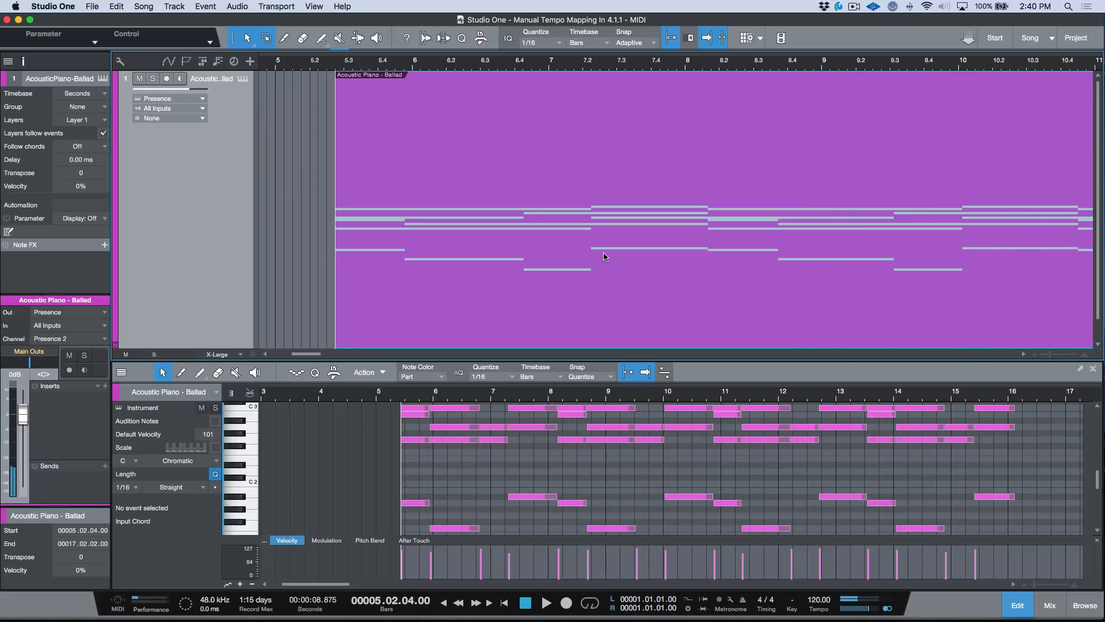
# Move the Acoustic Piano - Ballad part to the song start at bar 1
pyautogui.press(',')
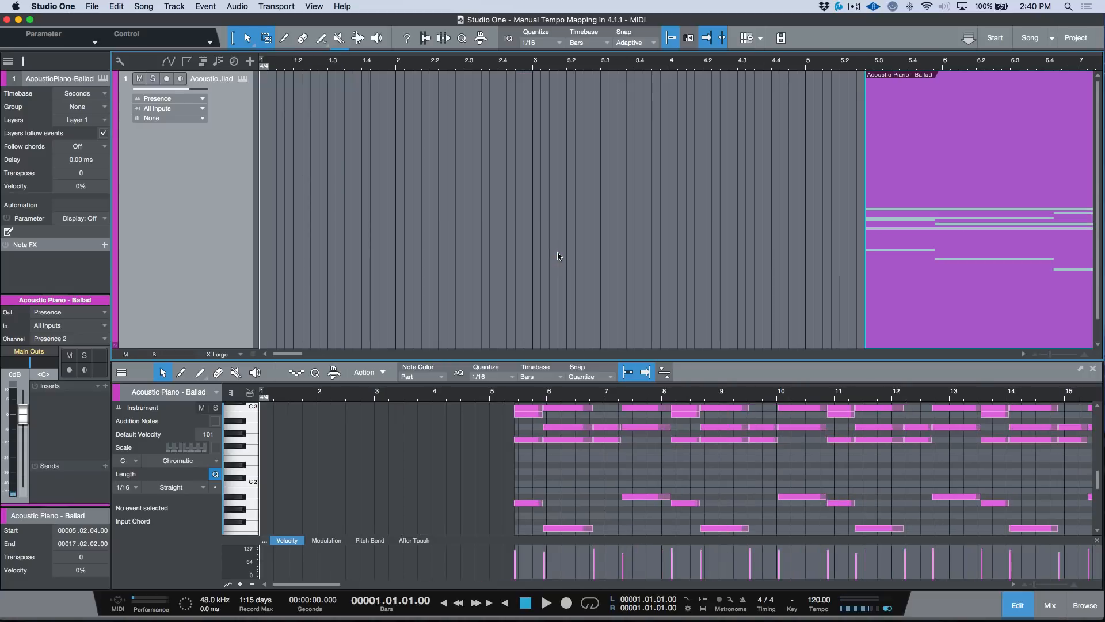
pyautogui.press('super+l')
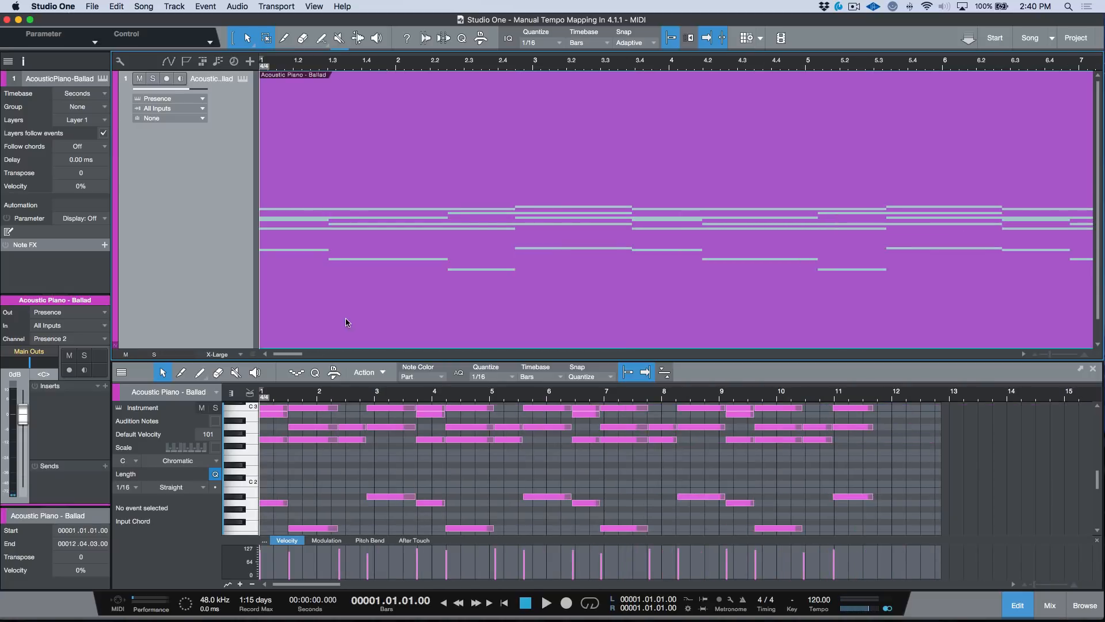
pyautogui.press('w')
pyautogui.press('w')
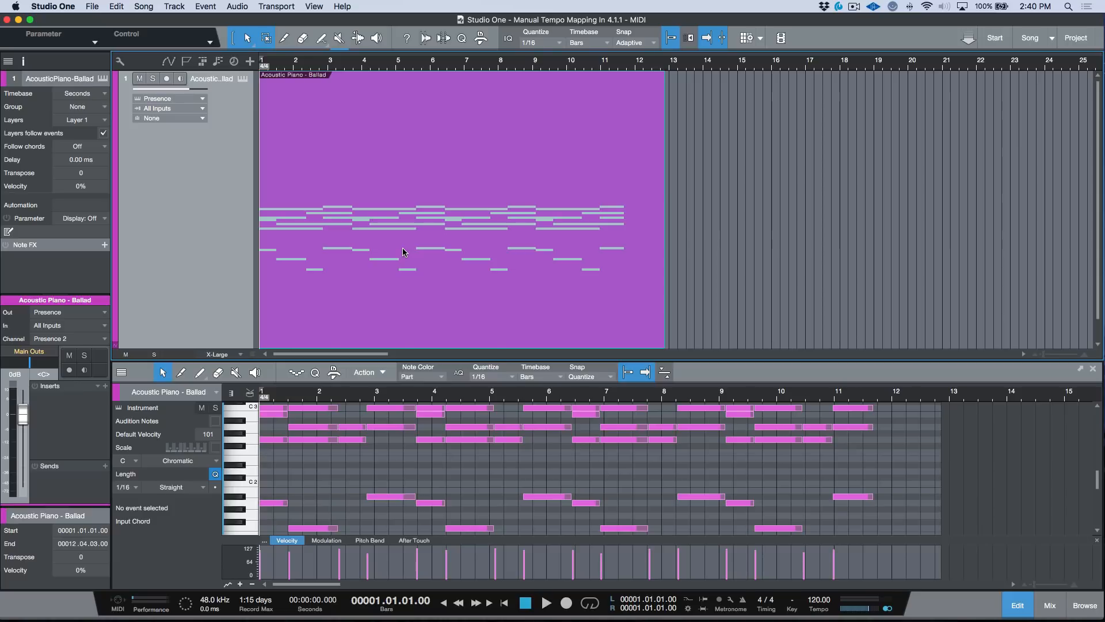
# Show the tempo track and scale the tempo so bar 8's line meets the note start near 10.3, giving about 88.77 BPM
pyautogui.click(579, 283)
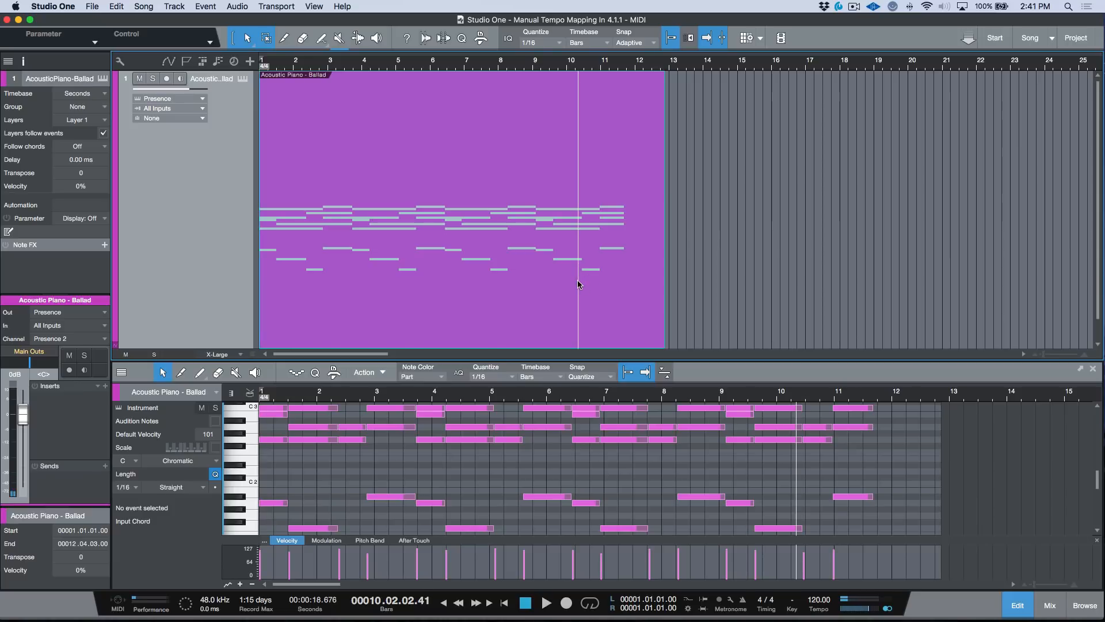
pyautogui.keyDown('super'); pyautogui.click(578, 71); pyautogui.keyUp('super')
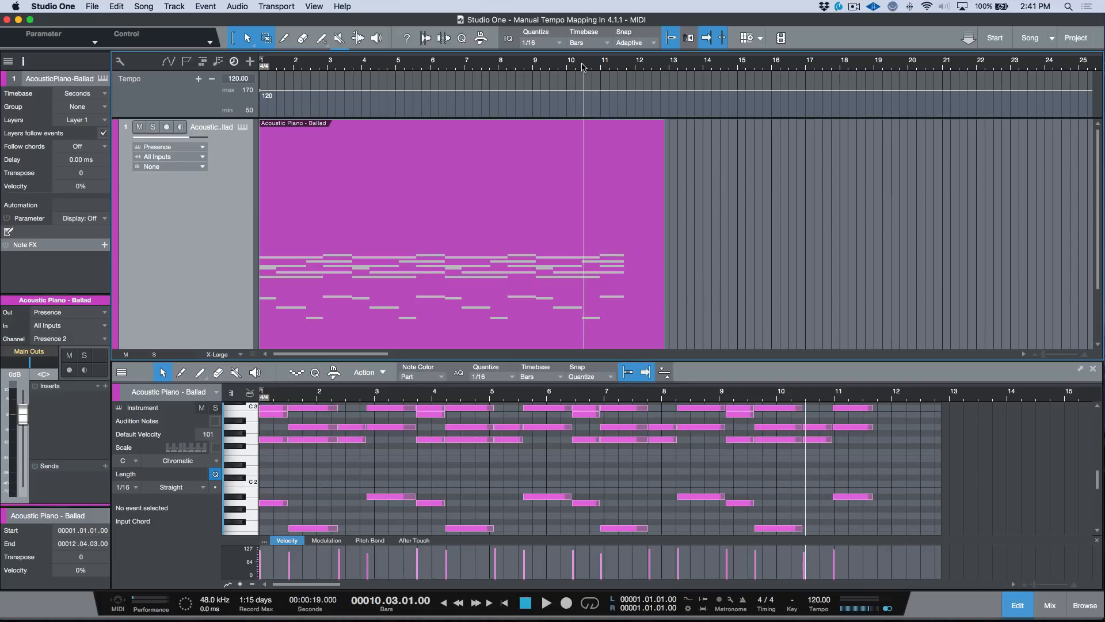
pyautogui.press('e')
pyautogui.press('e')
pyautogui.press('e')
pyautogui.press('e')
pyautogui.press('e')
pyautogui.press('e')
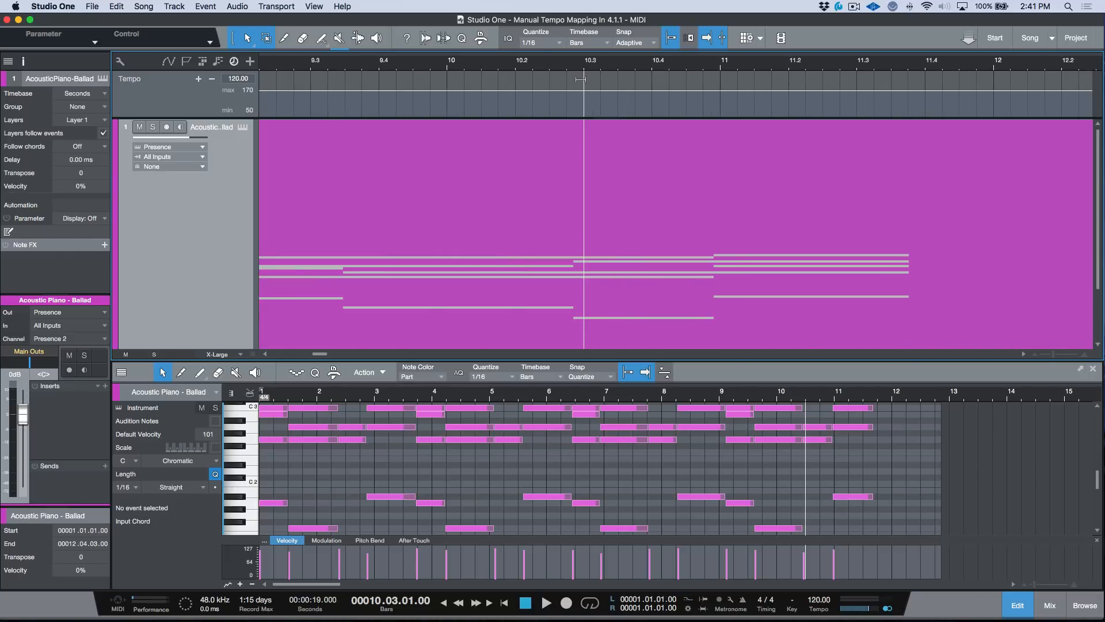
pyautogui.hscroll(-5, 574, 87)
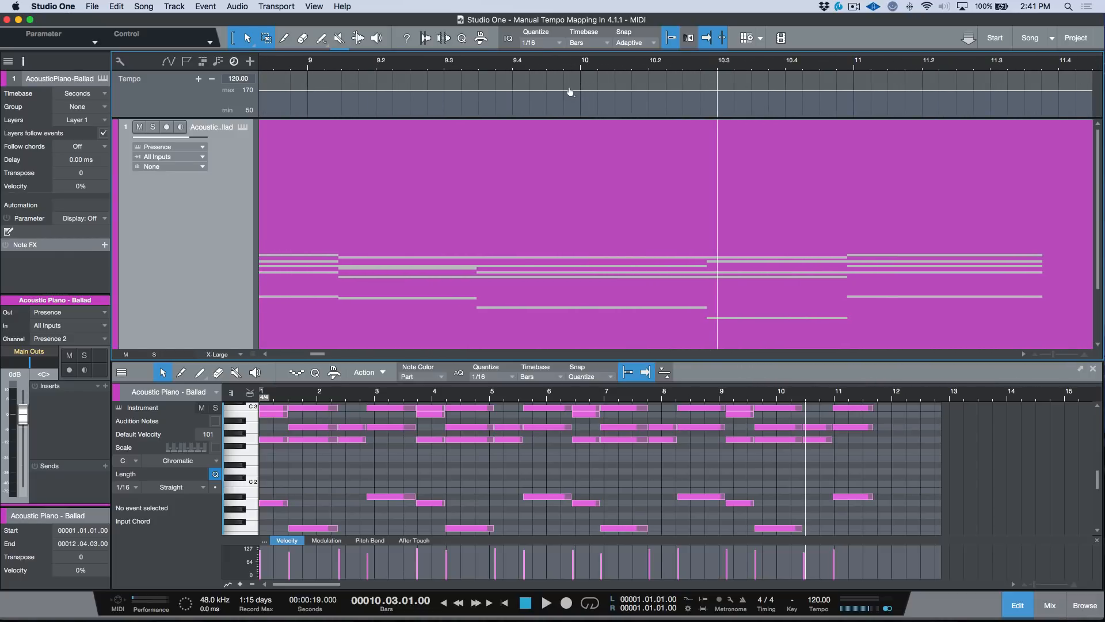
pyautogui.press('w')
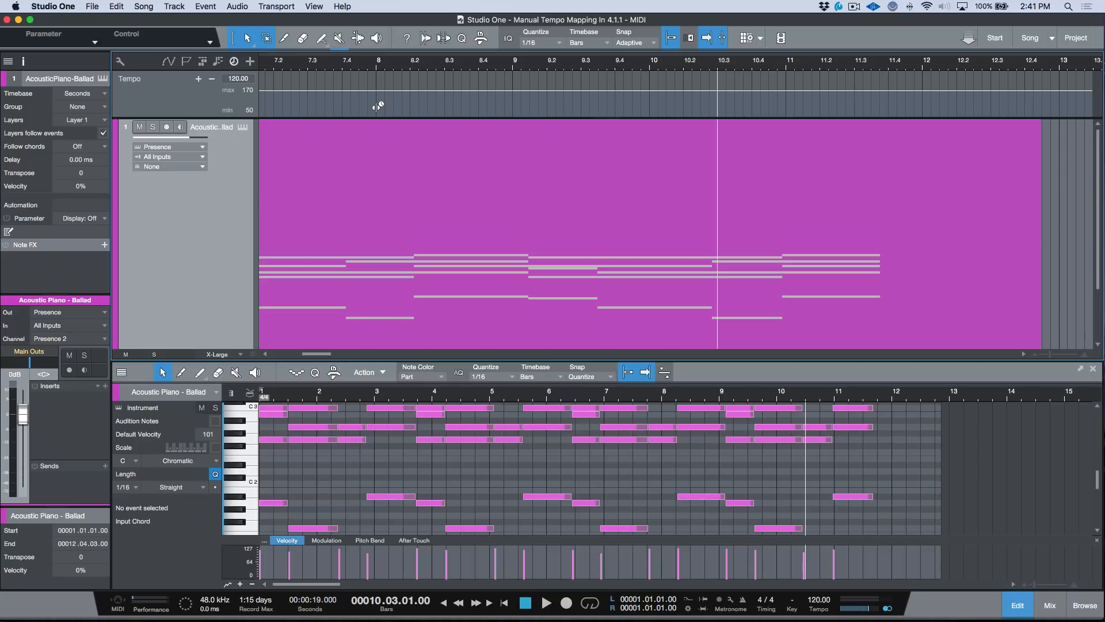
pyautogui.moveTo(378, 107)
pyautogui.mouseDown()
pyautogui.moveTo(378, 122)
pyautogui.moveTo(719, 132)
pyautogui.mouseUp()
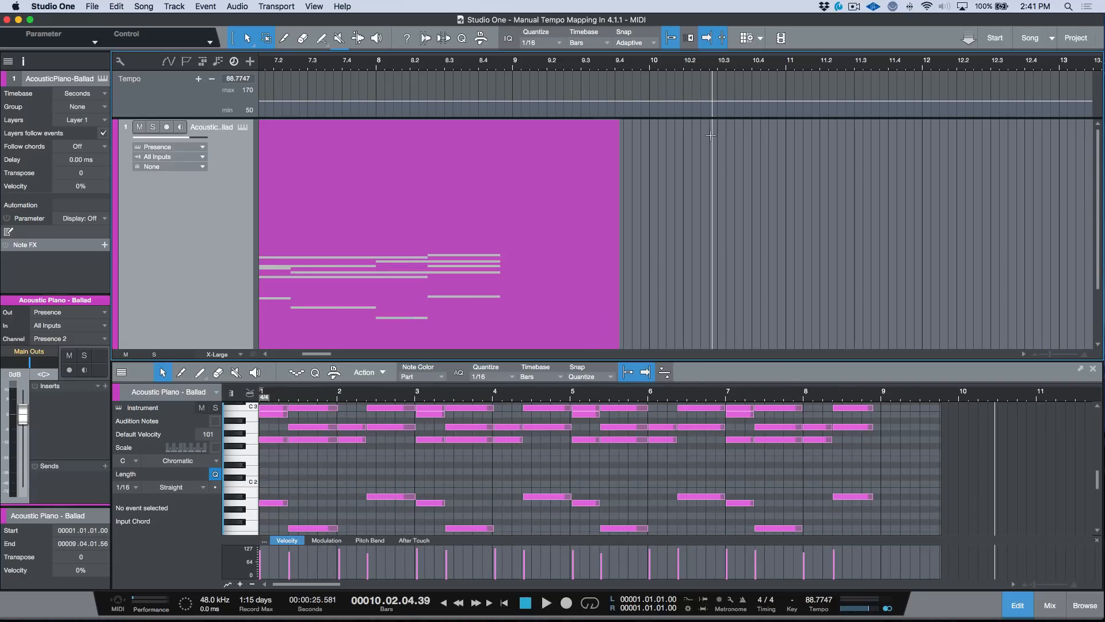
# Return to the song start and play the piano part to check its average tempo against the metronome
pyautogui.press('Home')
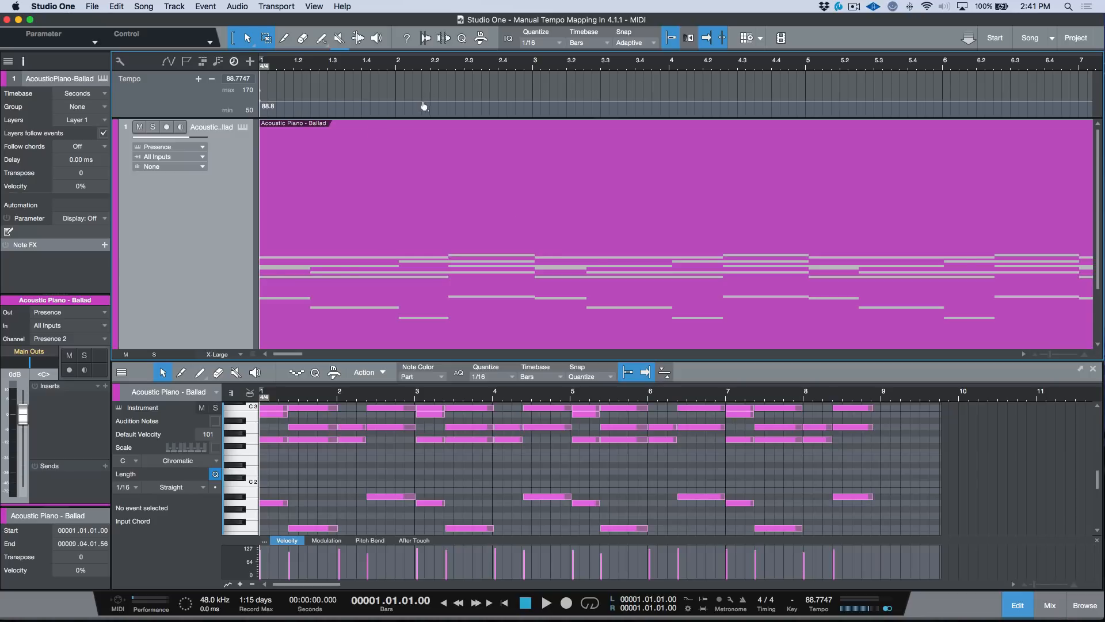
pyautogui.press('w')
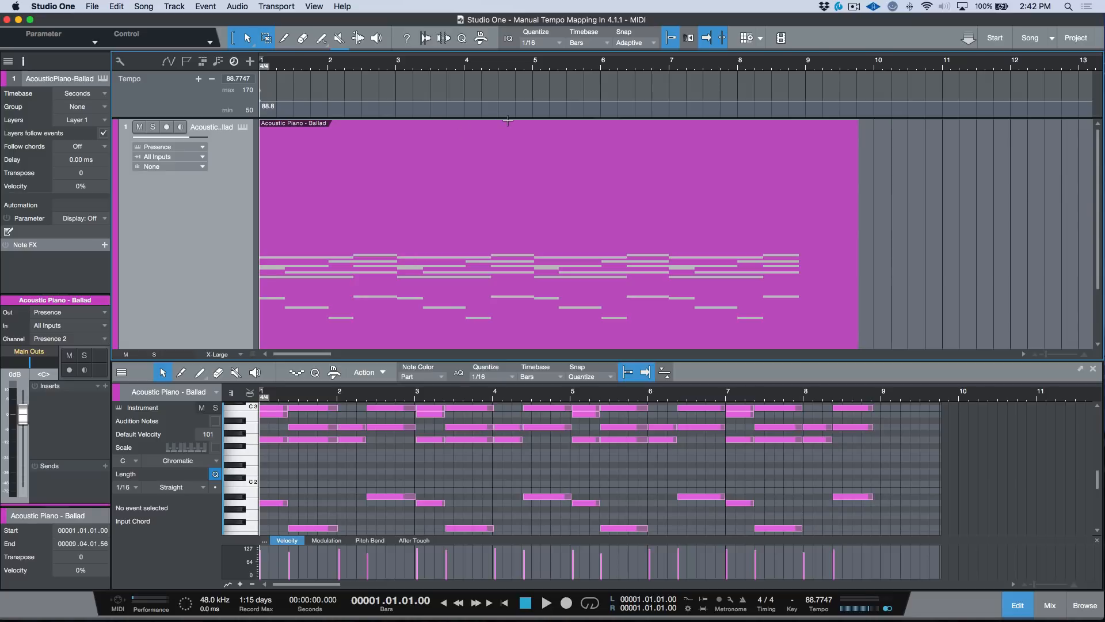
pyautogui.press('space')
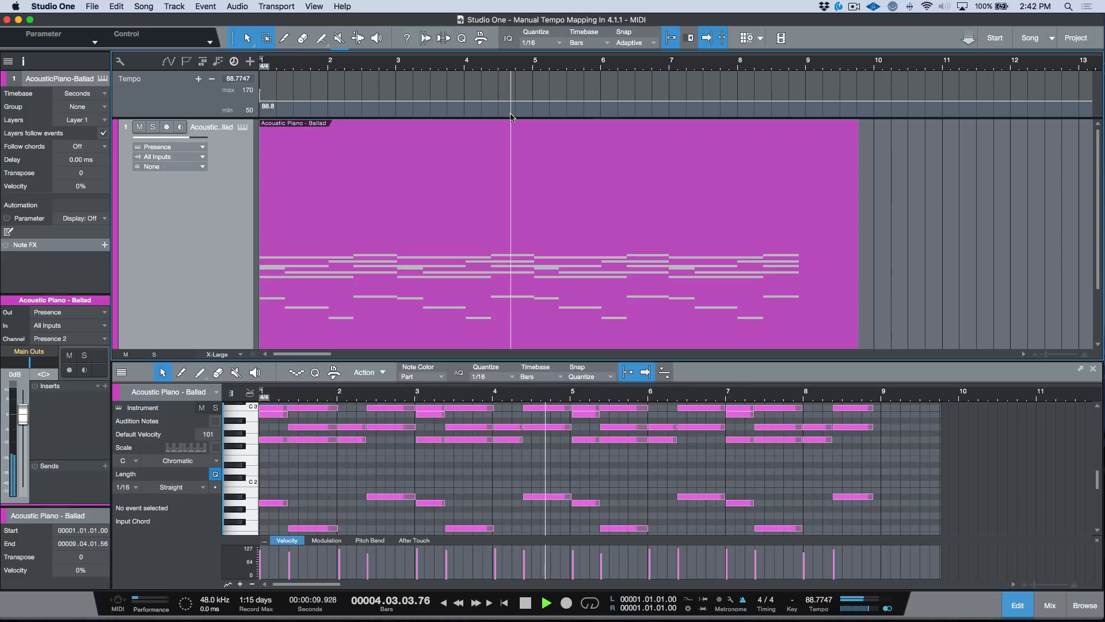
pyautogui.press('space')
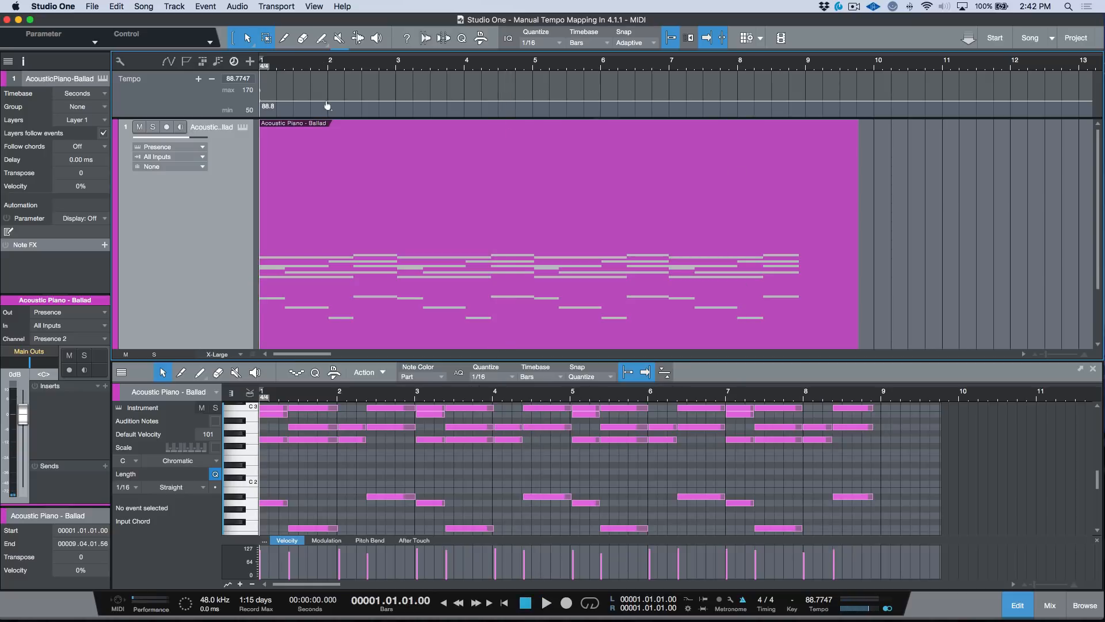
# Scale the tempo at bars 2 and 3 so each bar line meets the start of its downbeat note
pyautogui.moveTo(331, 62); pyautogui.dragTo(329, 96)
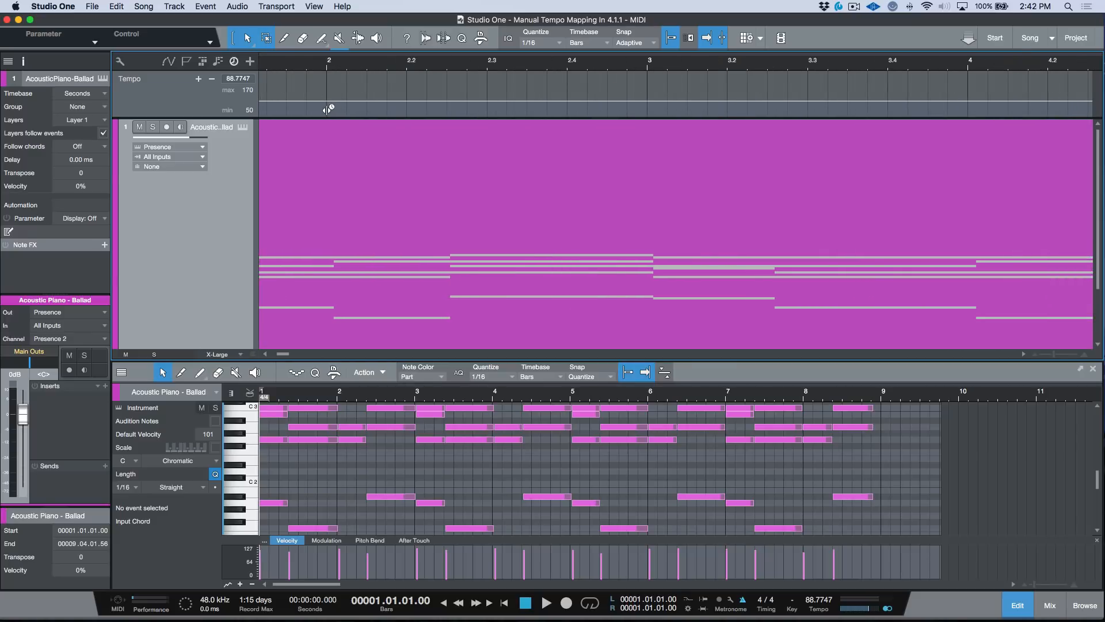
pyautogui.moveTo(328, 109); pyautogui.dragTo(335, 112)
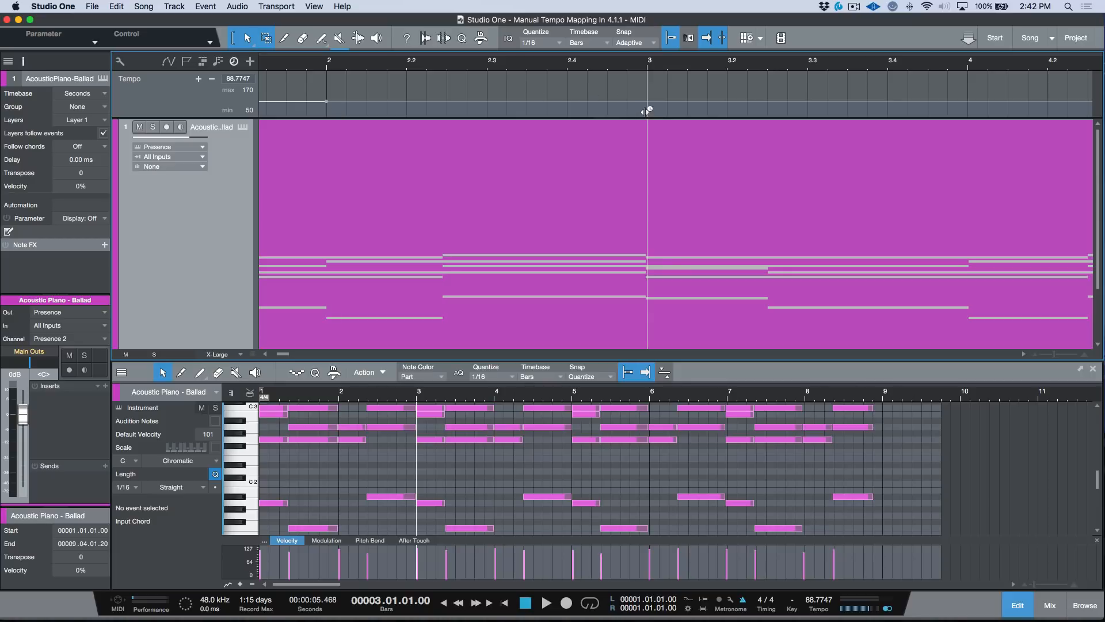
pyautogui.moveTo(646, 107); pyautogui.dragTo(645, 116)
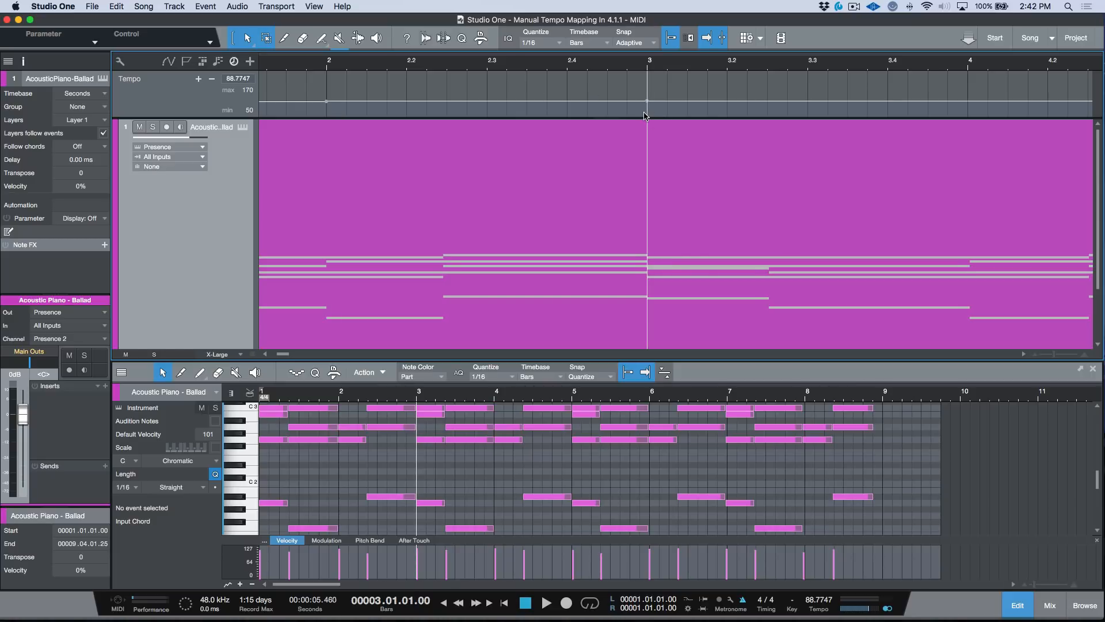
# Scale the tempo at bars 4 and 5 so each bar line meets the start of its downbeat note
pyautogui.press('KP_Add')
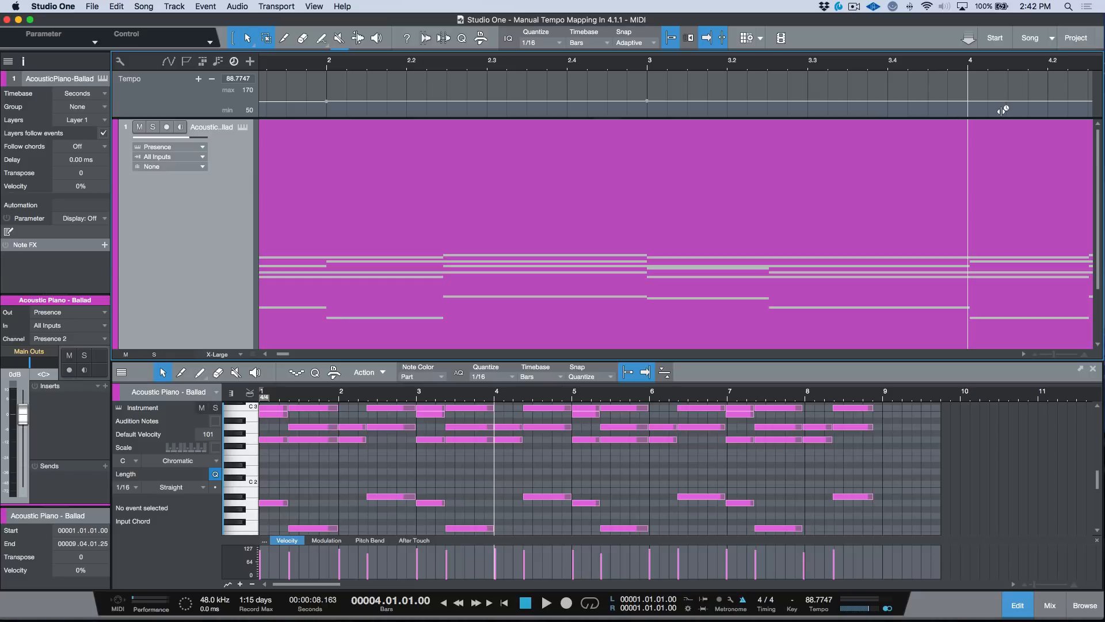
pyautogui.moveTo(969, 108); pyautogui.dragTo(971, 116)
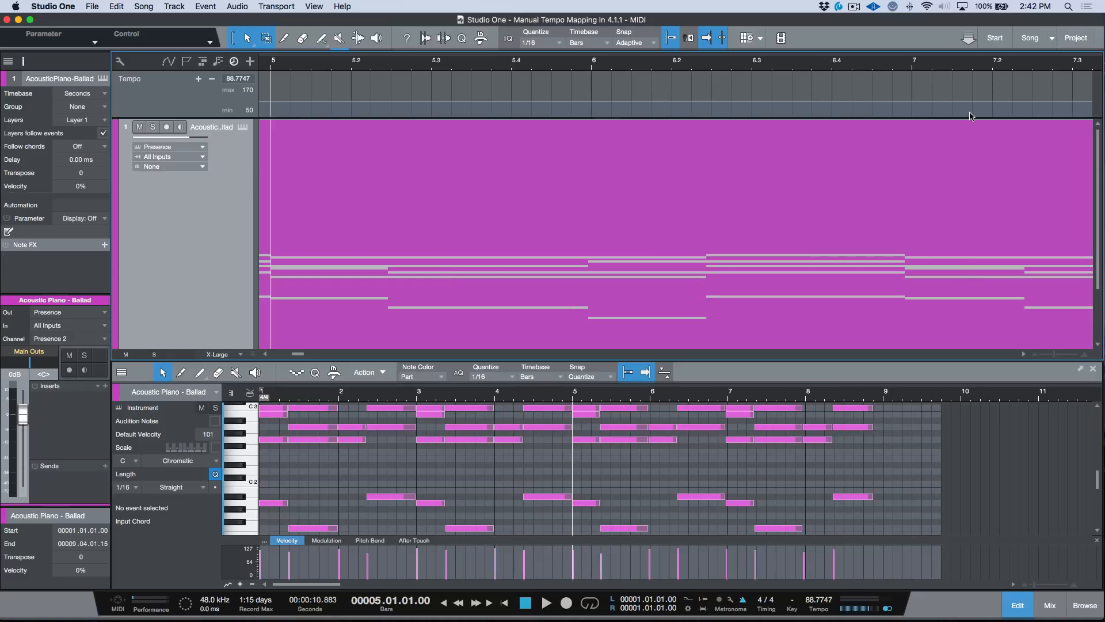
pyautogui.press('KP_Add')
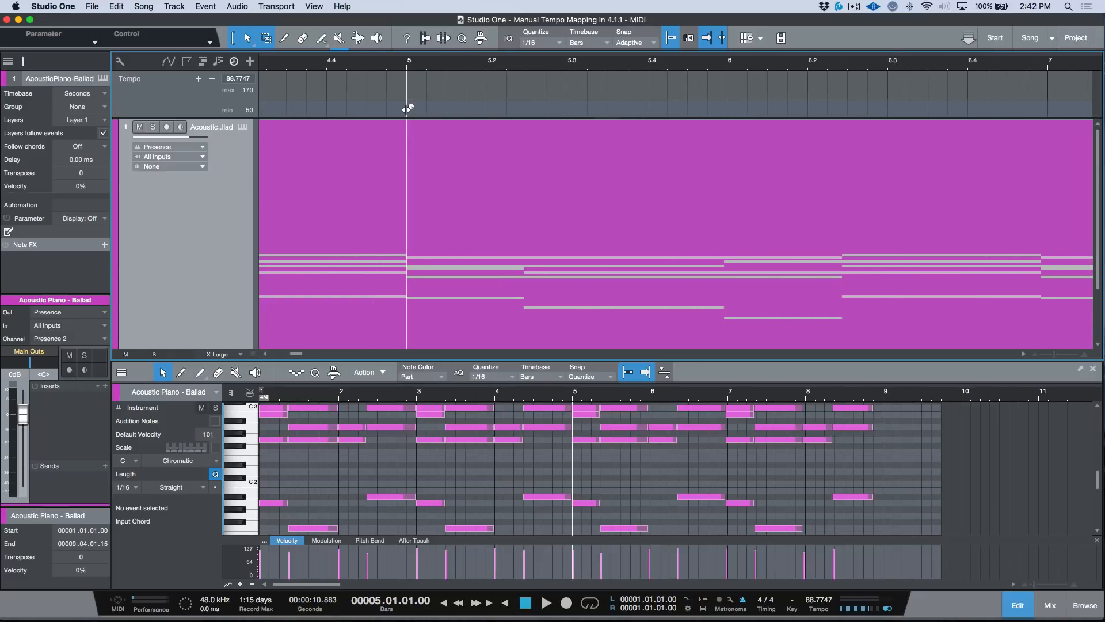
pyautogui.moveTo(407, 107); pyautogui.dragTo(406, 108)
# Scale the tempo at bars 6 and 7 to align both bar lines with the piano's downbeat notes
pyautogui.press('KP_Add')
pyautogui.moveTo(727, 108); pyautogui.dragTo(727, 112)
pyautogui.press('KP_Add')
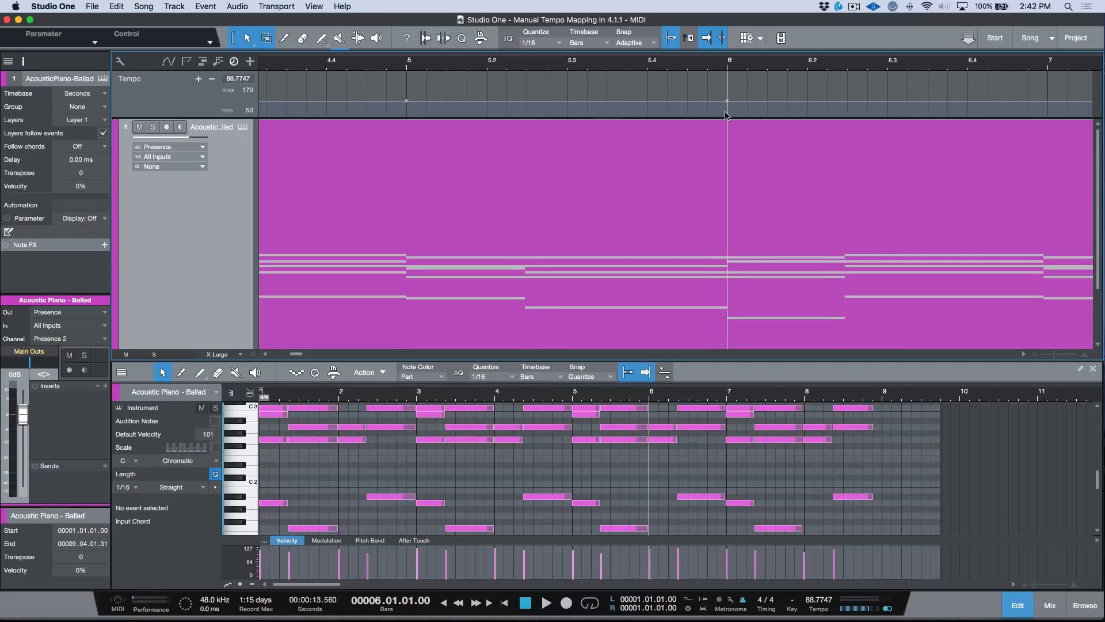
pyautogui.press('KP_Add')
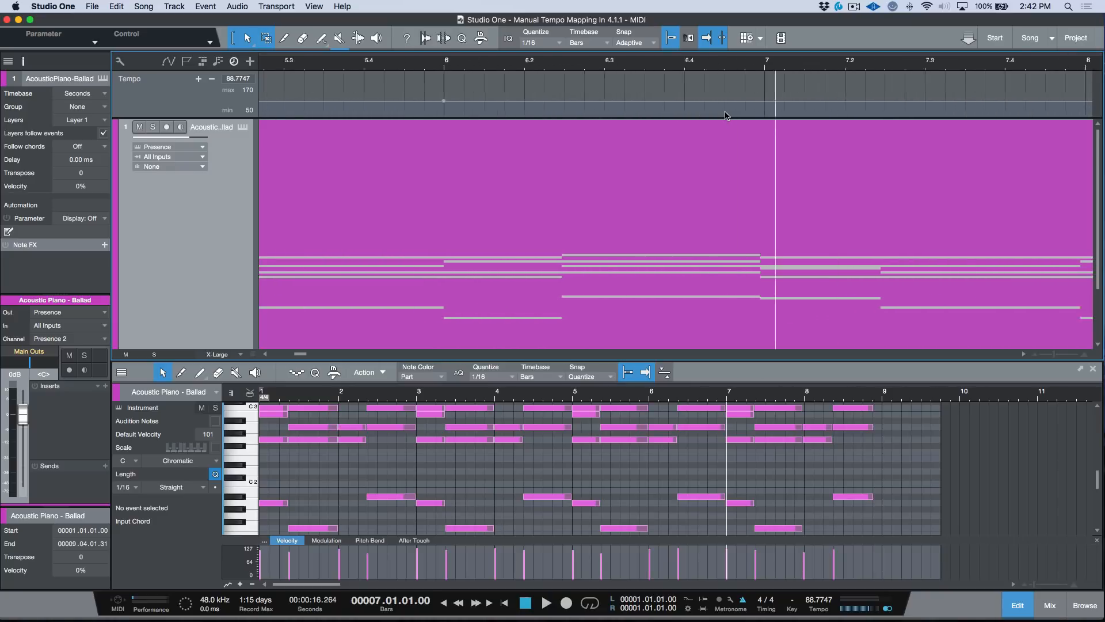
pyautogui.moveTo(694, 114); pyautogui.dragTo(689, 113)
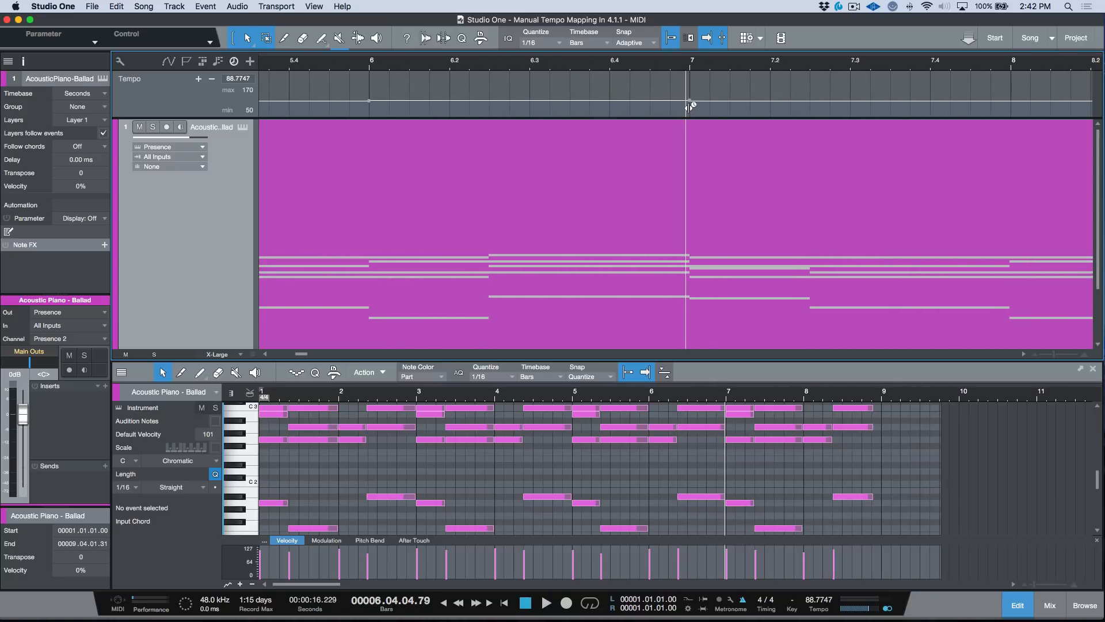
# Scale the tempo at bar 8 to its downbeat note and check the end of the part around bar 9
pyautogui.press('KP_Add')
pyautogui.press('KP_Add')
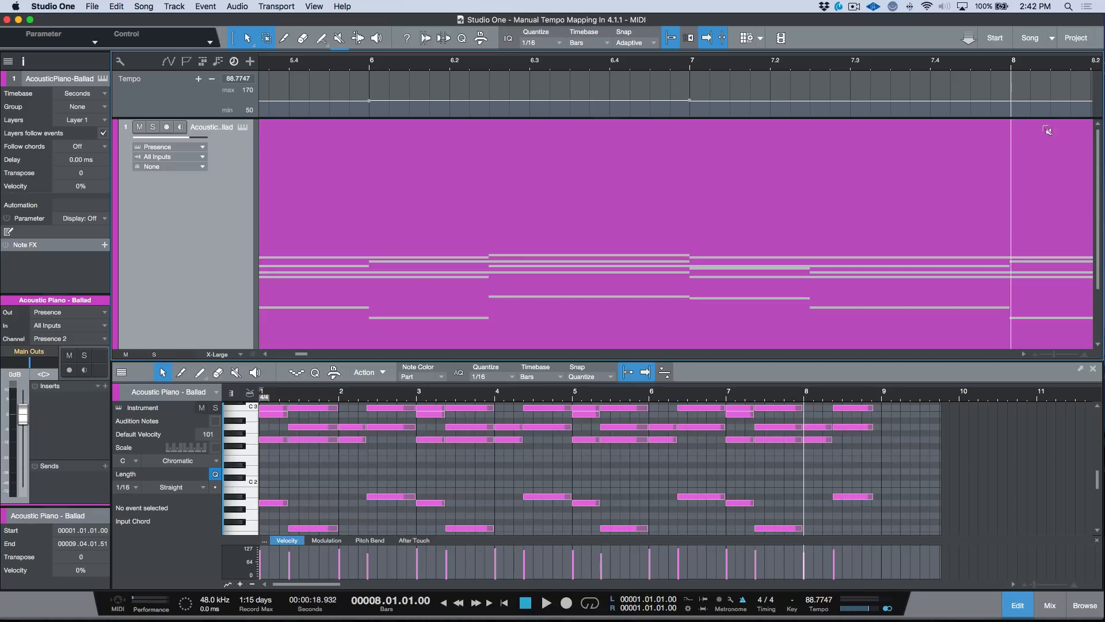
pyautogui.moveTo(1011, 105); pyautogui.dragTo(1009, 107)
pyautogui.press('KP_Add')
pyautogui.press('KP_Add')
pyautogui.hscroll(-5, 522, 75)
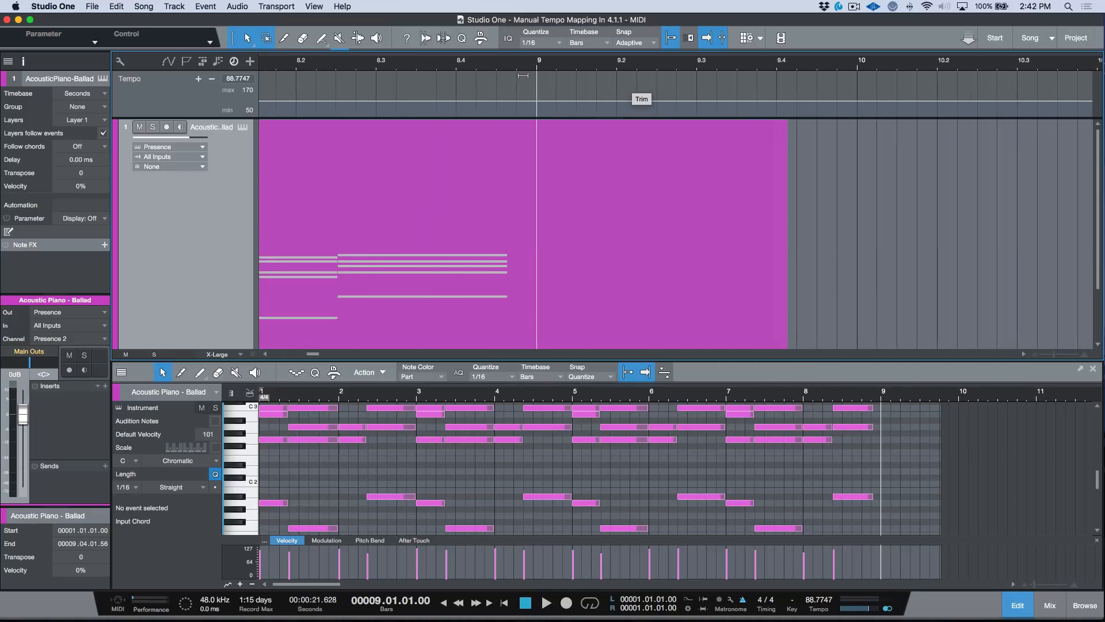
# Show the whole piano part and play the tempo-mapped song from the start against the metronome
pyautogui.press('w')
pyautogui.press('w')
pyautogui.press('w')
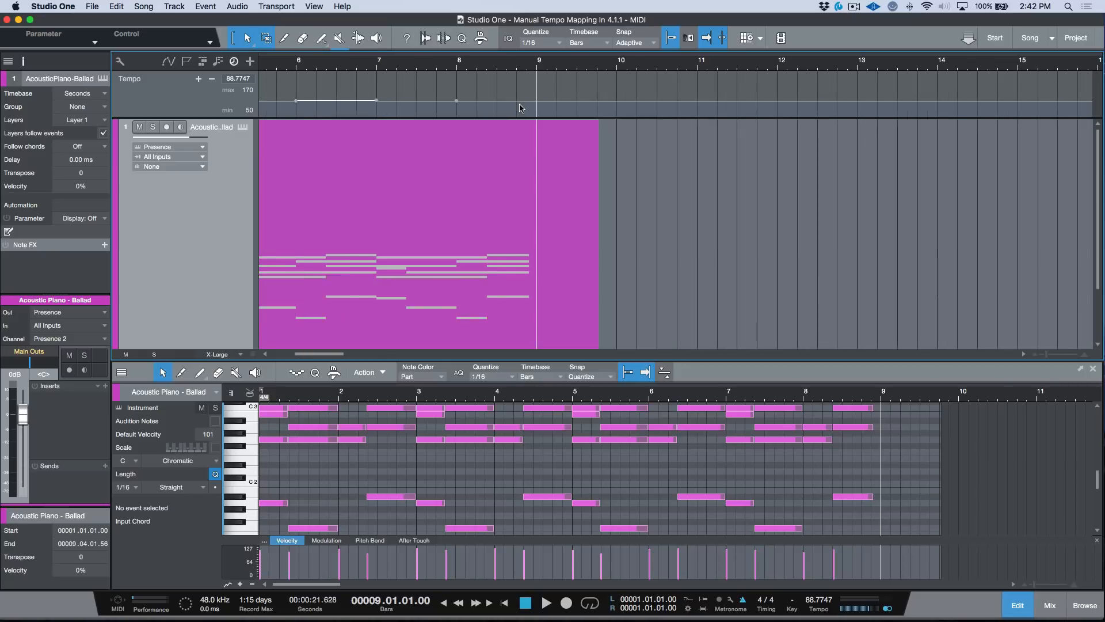
pyautogui.press(',')
pyautogui.press('space')
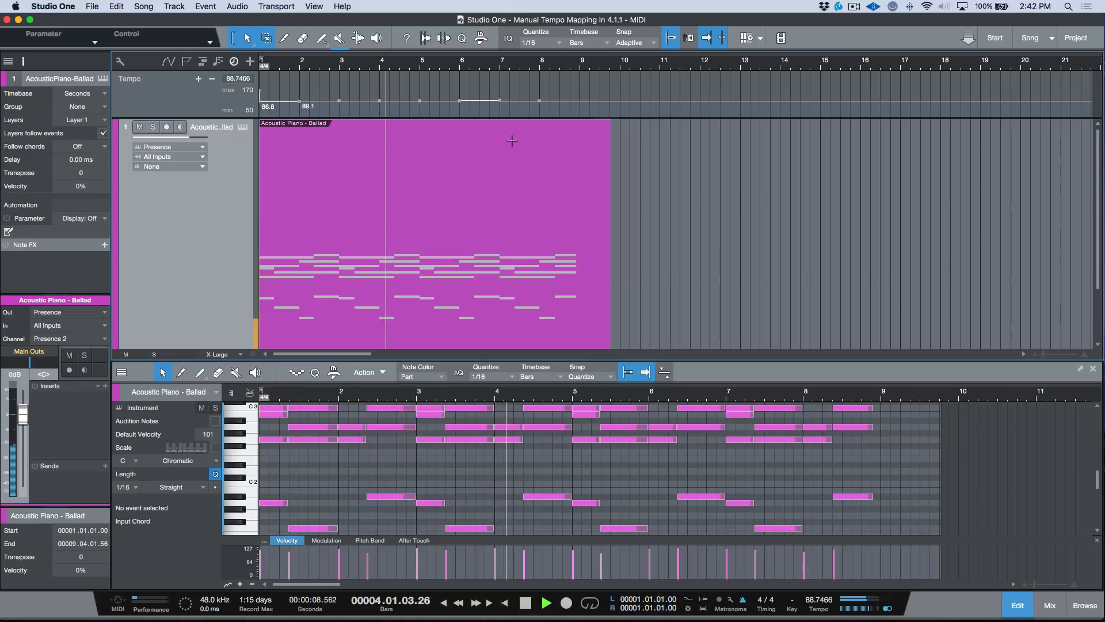
# Split the piano part at bar 9 and delete the empty piece after it
pyautogui.doubleClick(459, 316)
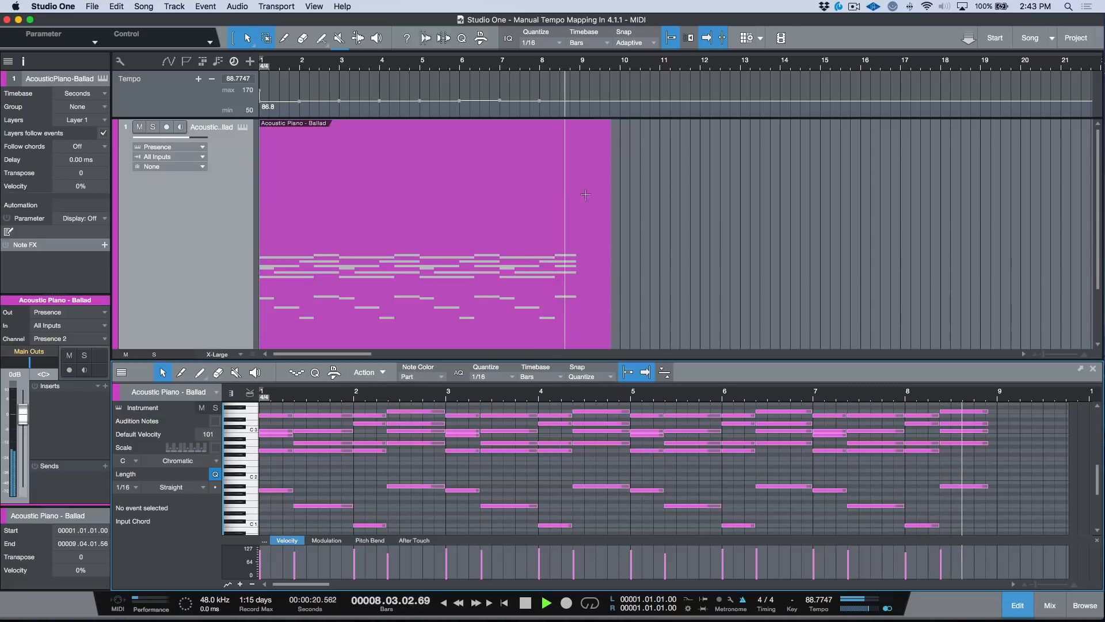
pyautogui.press('space')
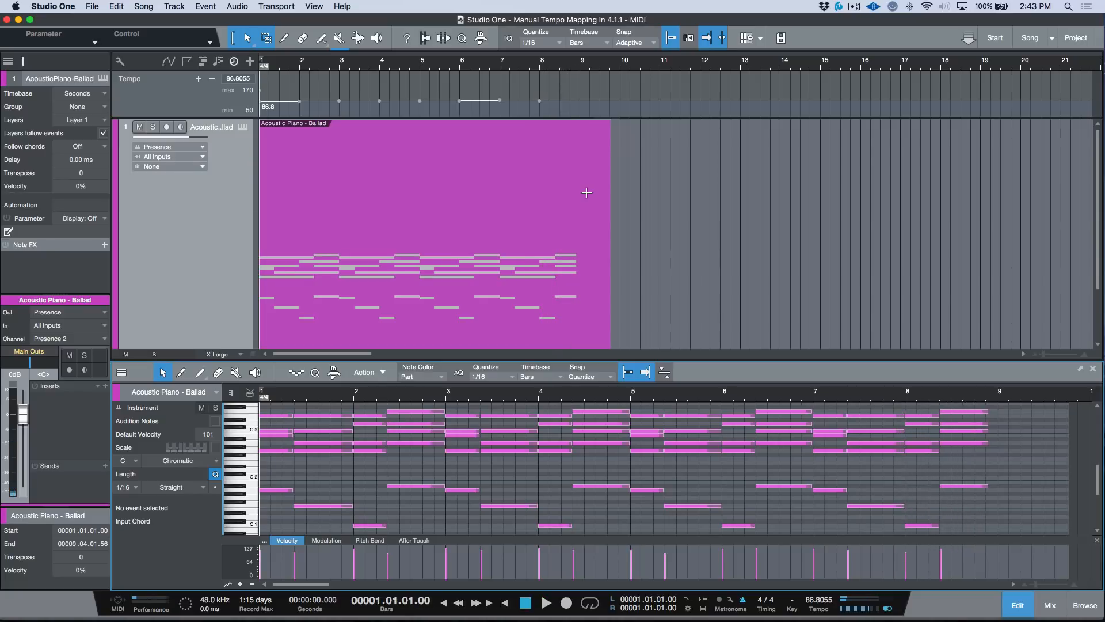
pyautogui.click(541, 67)
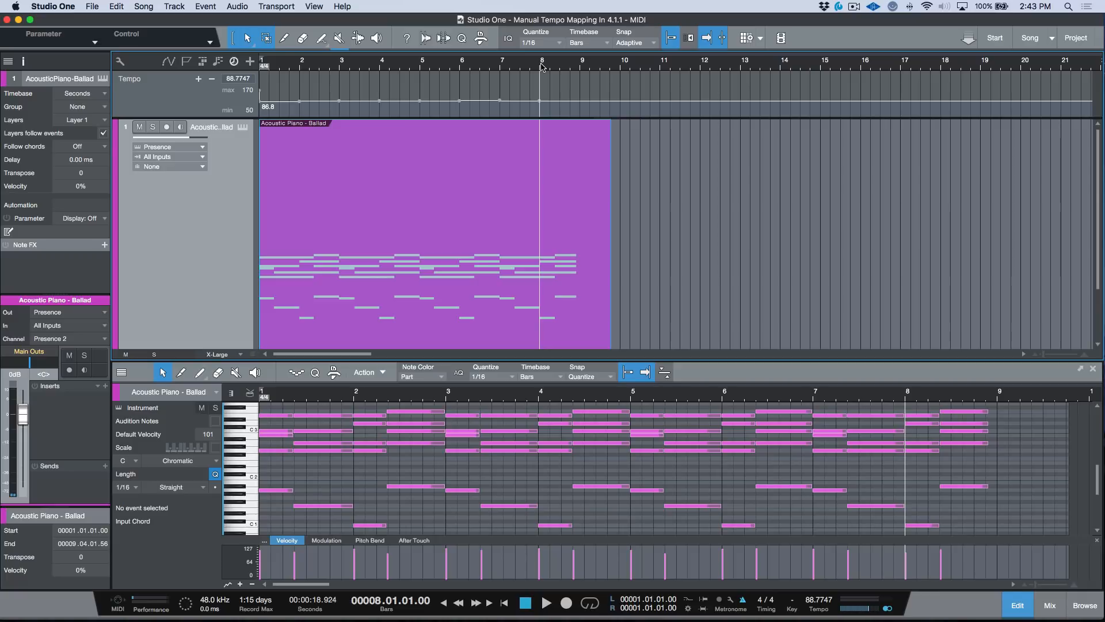
pyautogui.press('pageup')
pyautogui.press('pagedown')
pyautogui.press('pagedown')
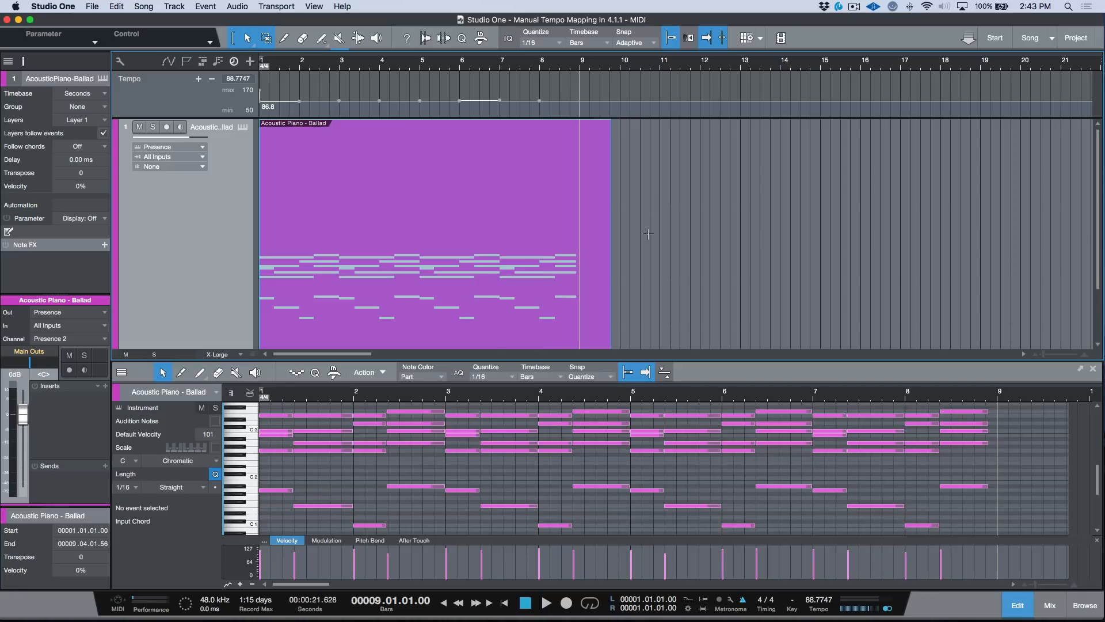
pyautogui.hotkey('alt', 'x')
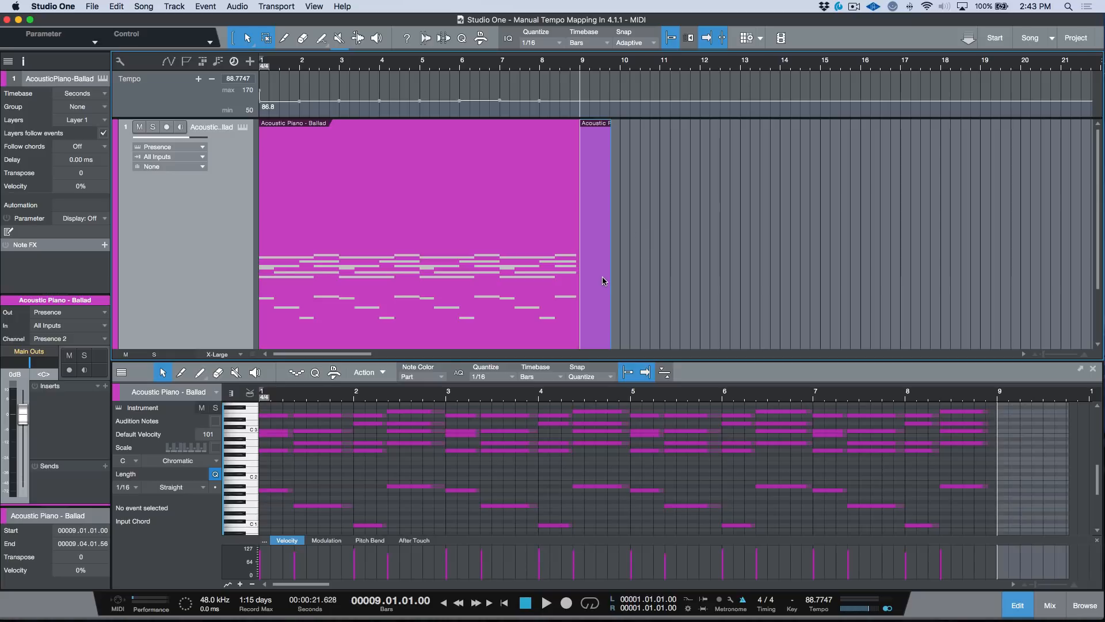
pyautogui.press('Delete')
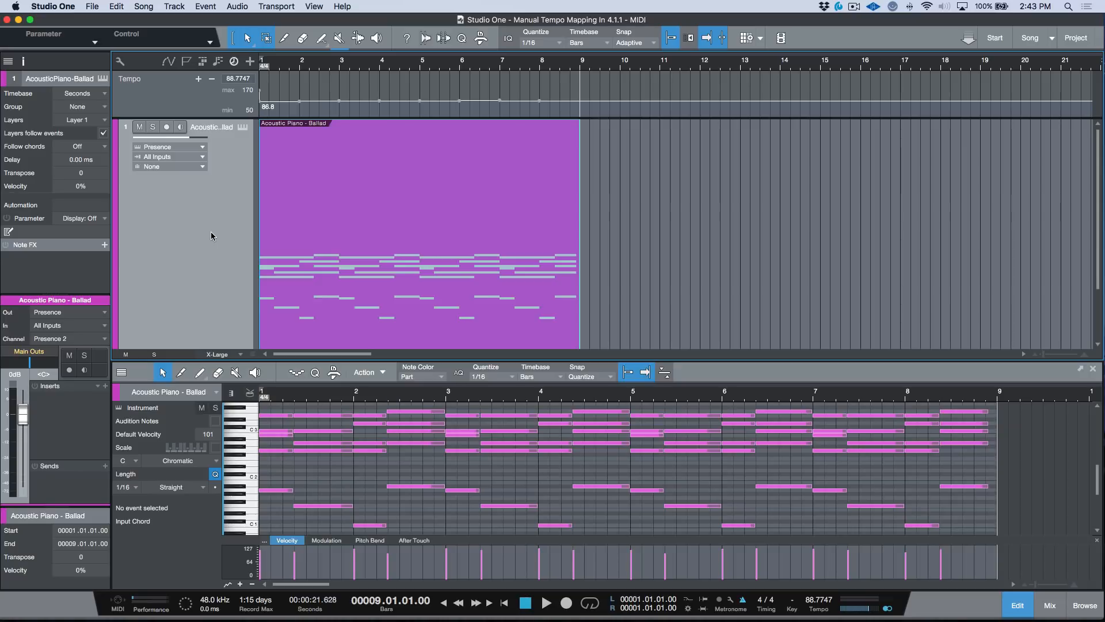
# Set the piano track's timebase to Beats
pyautogui.click(95, 95)
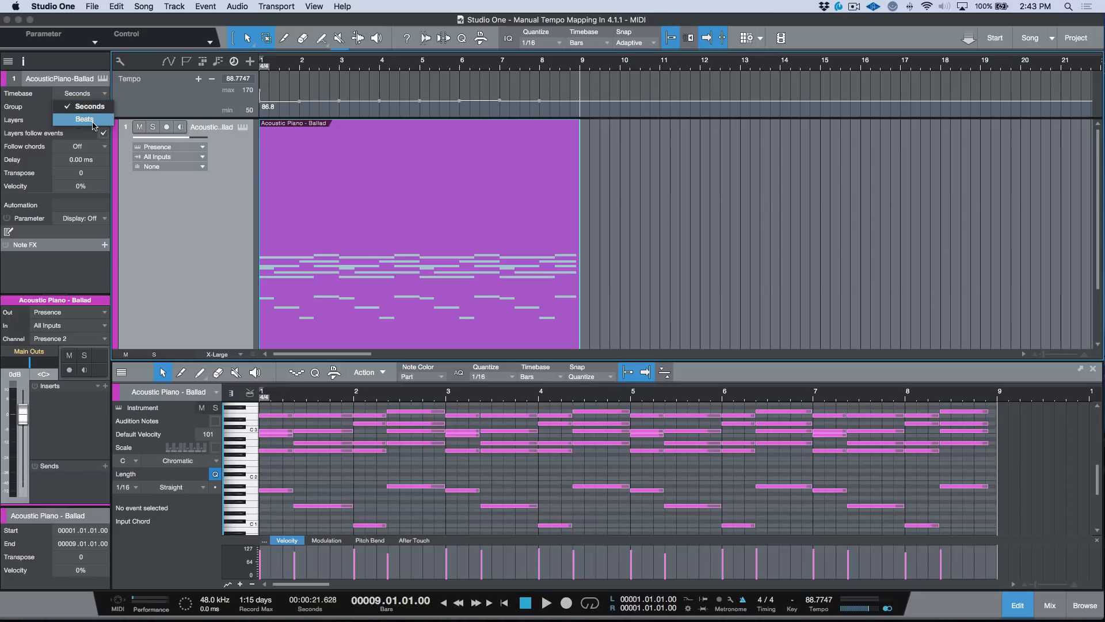
pyautogui.click(174, 235)
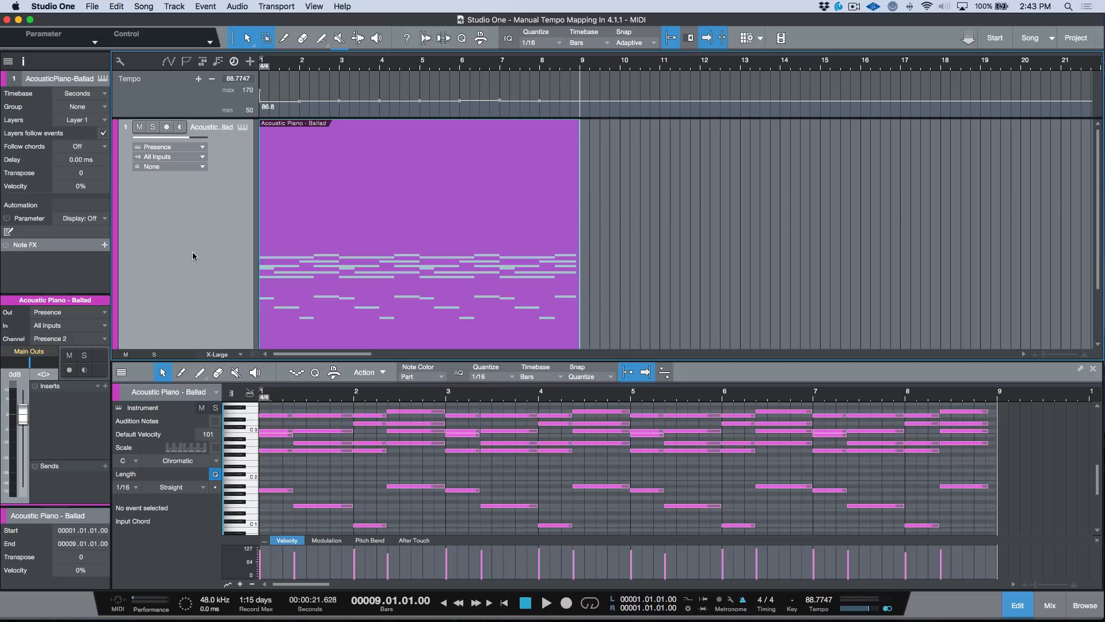
pyautogui.click(87, 94)
pyautogui.click(90, 115)
# Delete all tempo points from bar 2 through bar 8, keeping only the one at the song start
pyautogui.moveTo(571, 112); pyautogui.dragTo(286, 112)
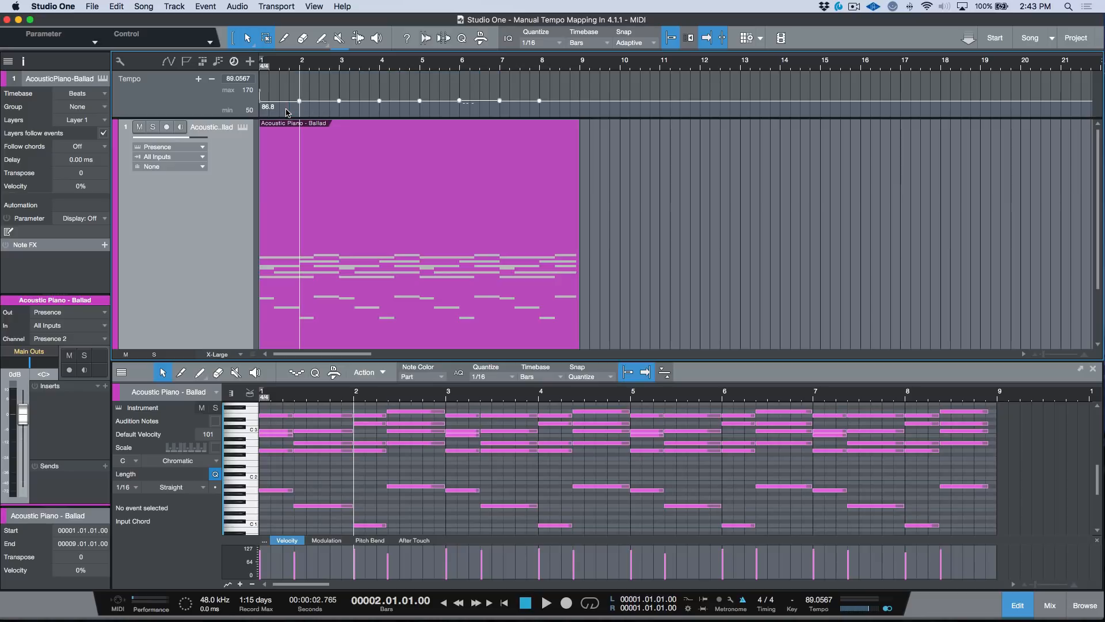
pyautogui.press('Delete')
pyautogui.press('Home')
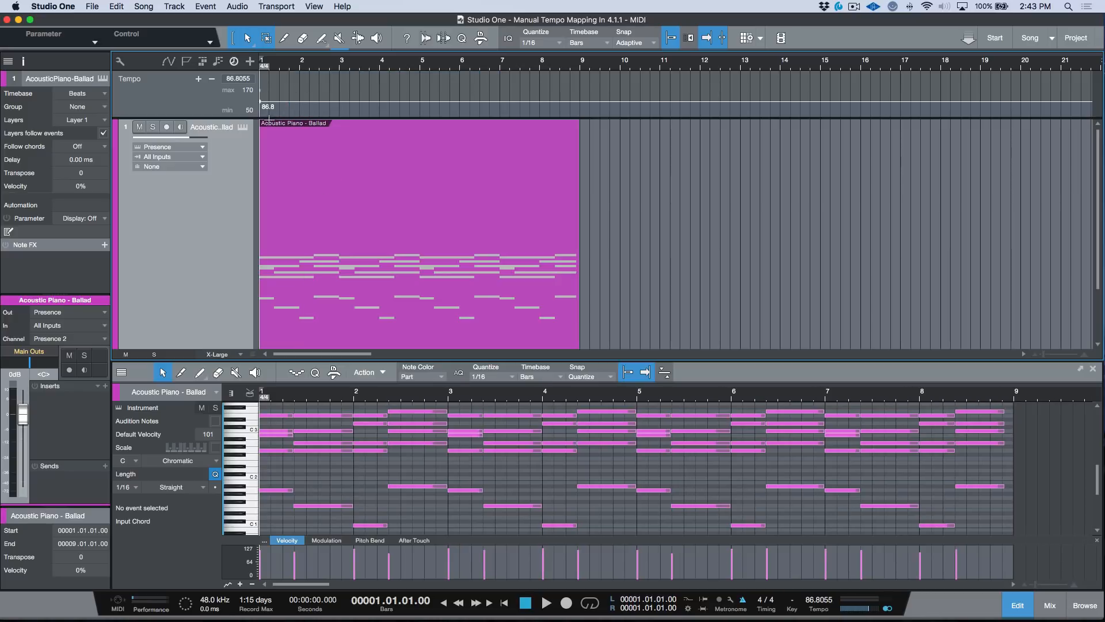
# Set the song tempo to 86 BPM and play the piano part from the start
pyautogui.doubleClick(240, 78)
pyautogui.write('86')
pyautogui.press('Return')
pyautogui.press('space')
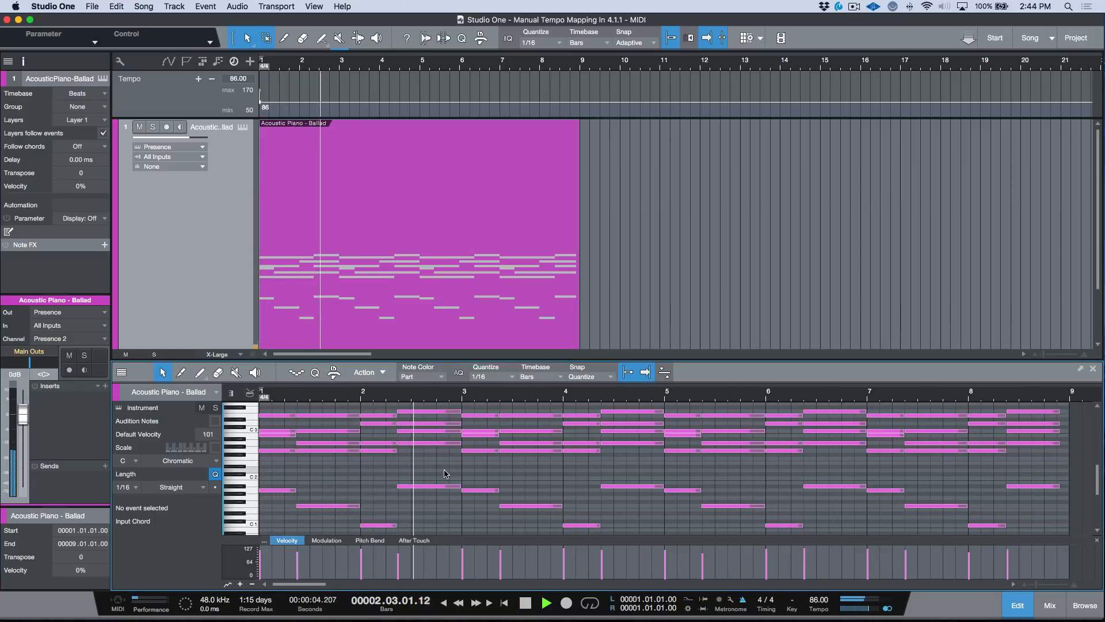
pyautogui.press('space')
# Apply Legato + Overlap Correction to the length of all piano notes and play the part from the start
pyautogui.press('super+a')
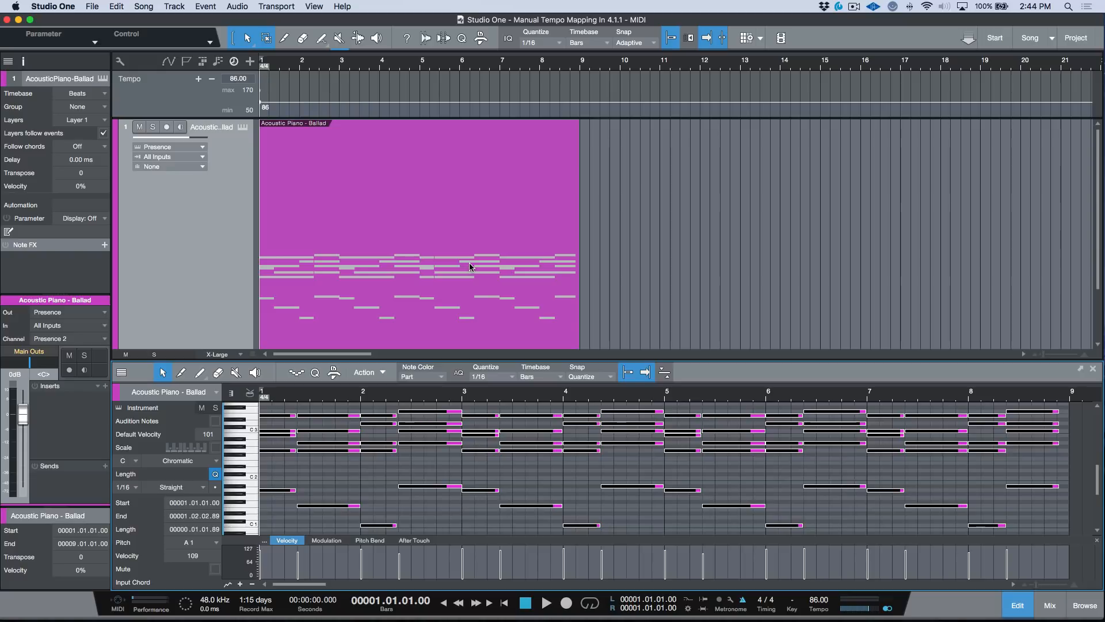
pyautogui.hotkey('alt', 'l')
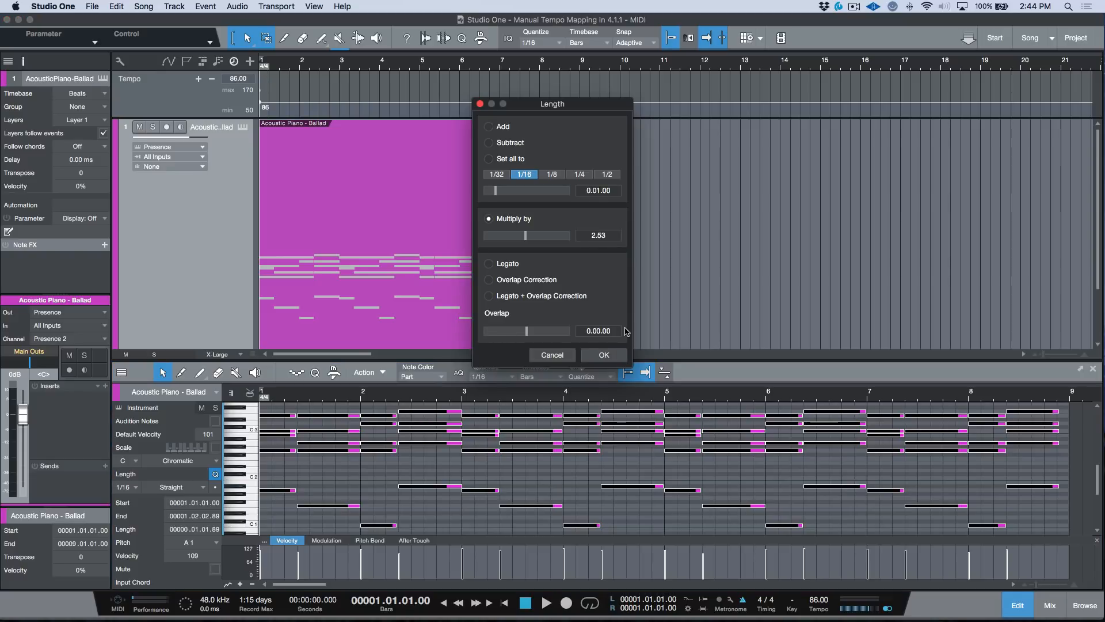
pyautogui.click(488, 296)
pyautogui.click(604, 355)
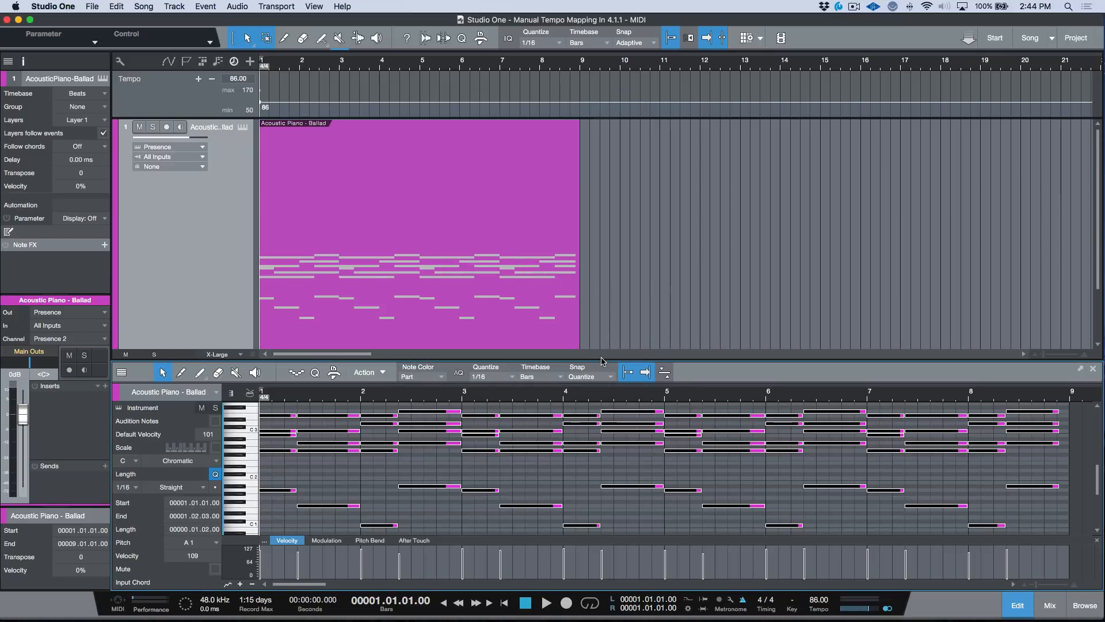
pyautogui.press('space')
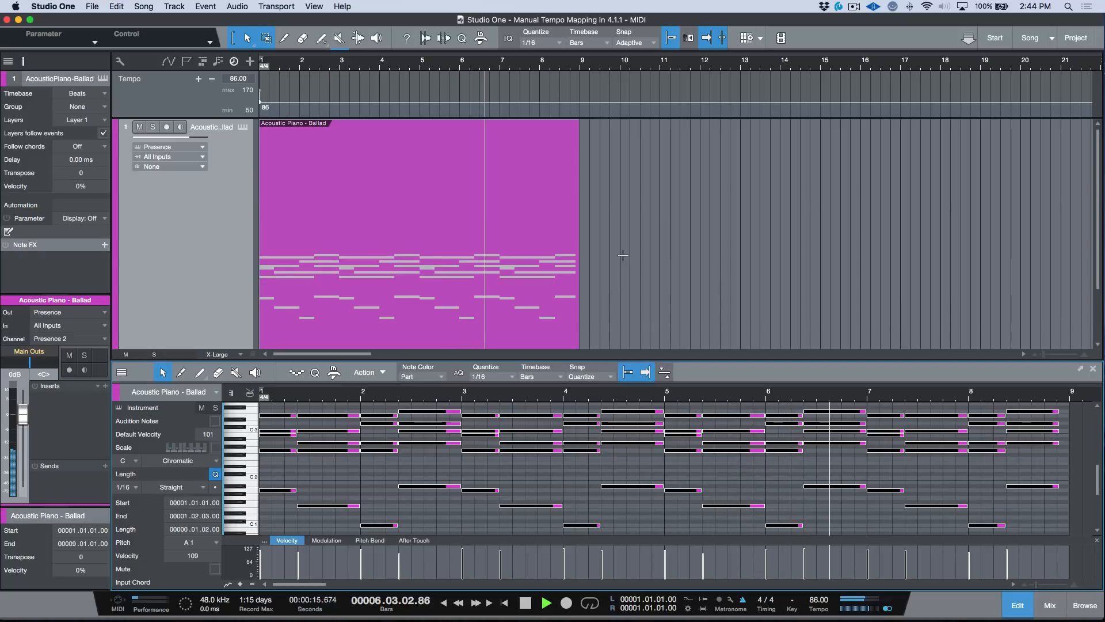
pyautogui.press('space')
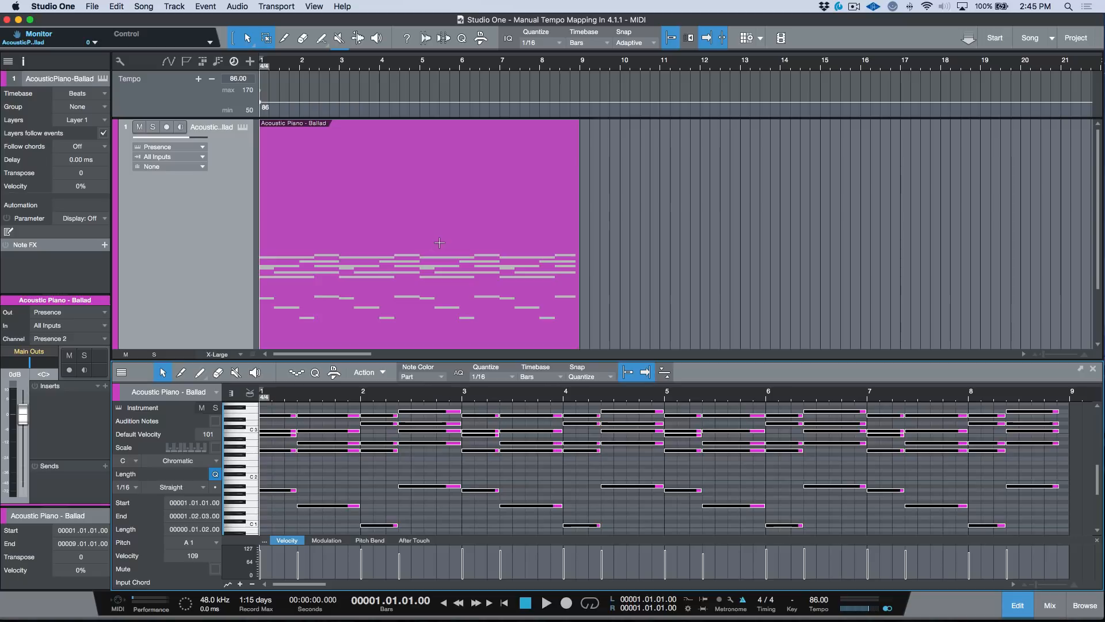
pyautogui.click(559, 473)
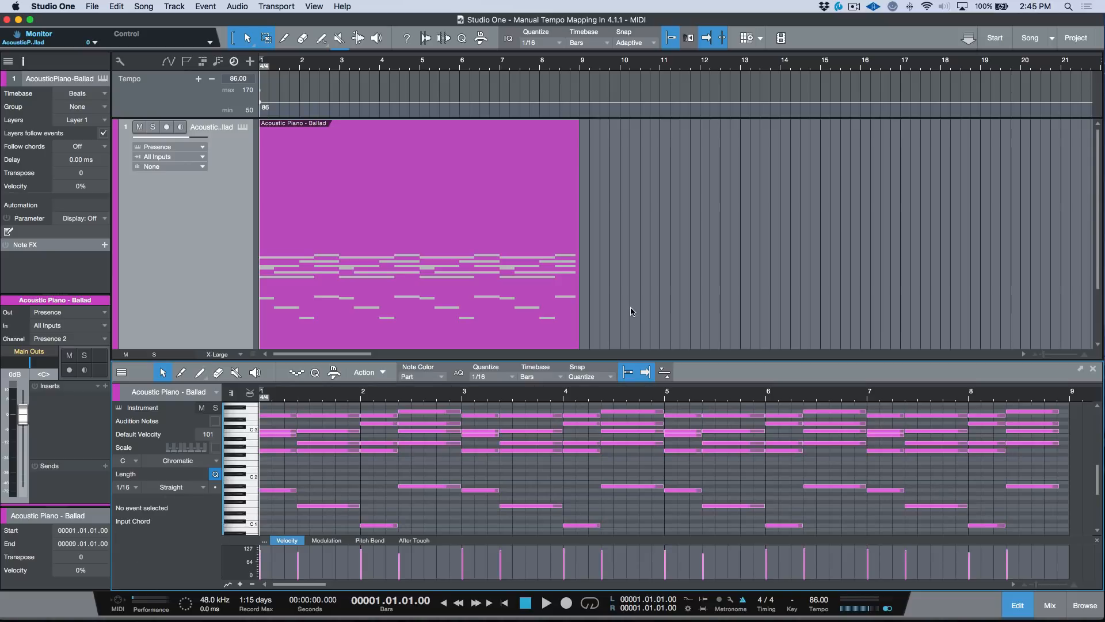
pyautogui.click(470, 313)
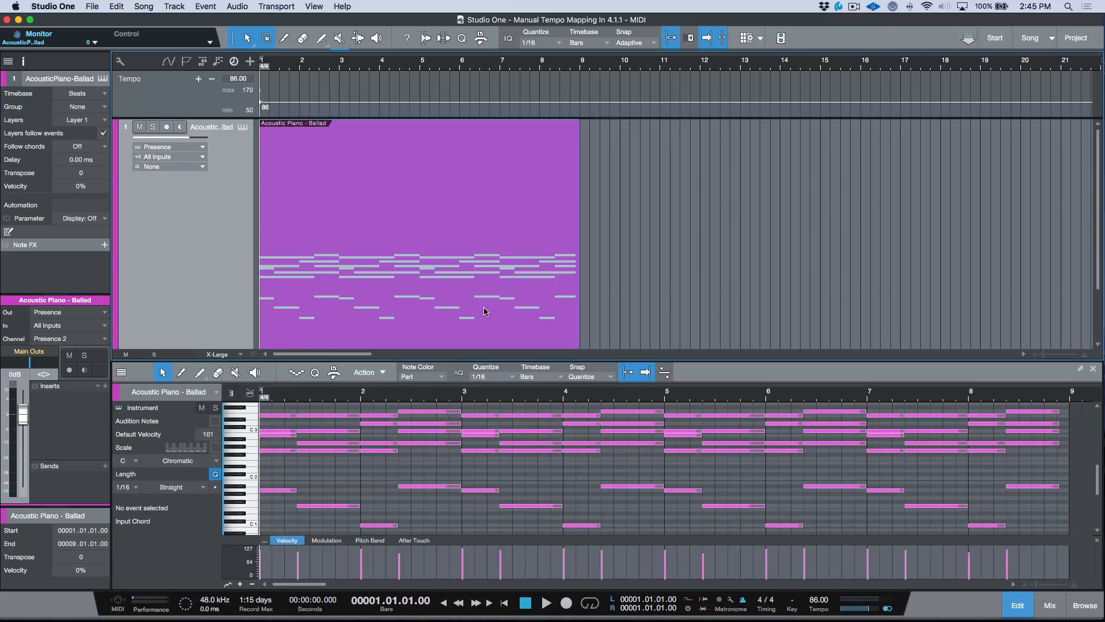
# Switch to the song "Manual Tempo Mapping In 4.1.1 - MIDI-qtr Notes" and play it from the start
pyautogui.click(1055, 39)
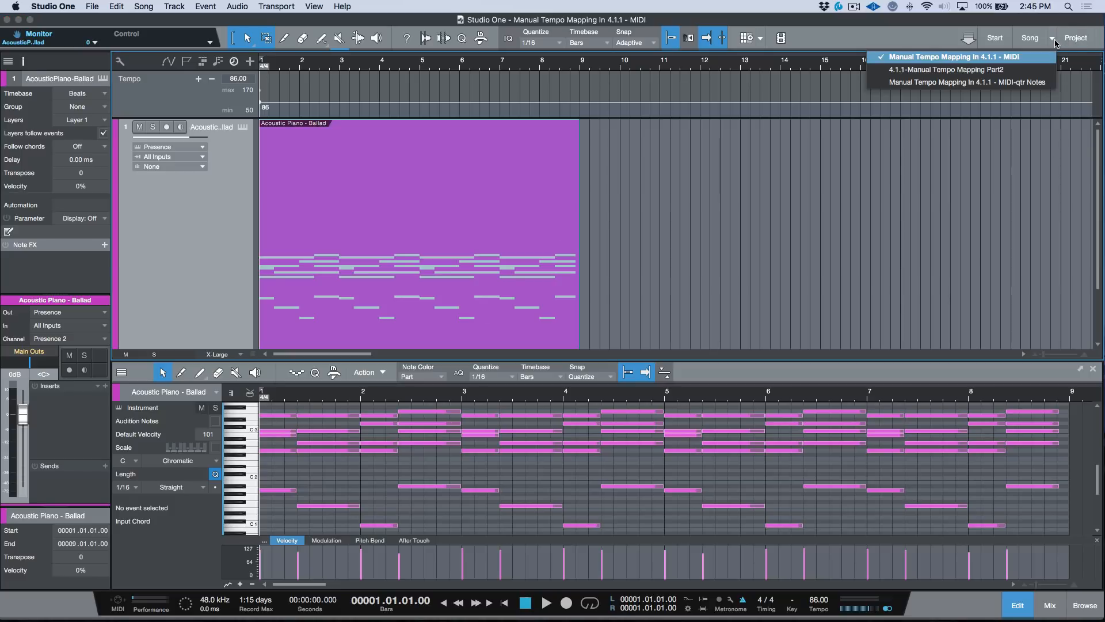
pyautogui.click(1034, 82)
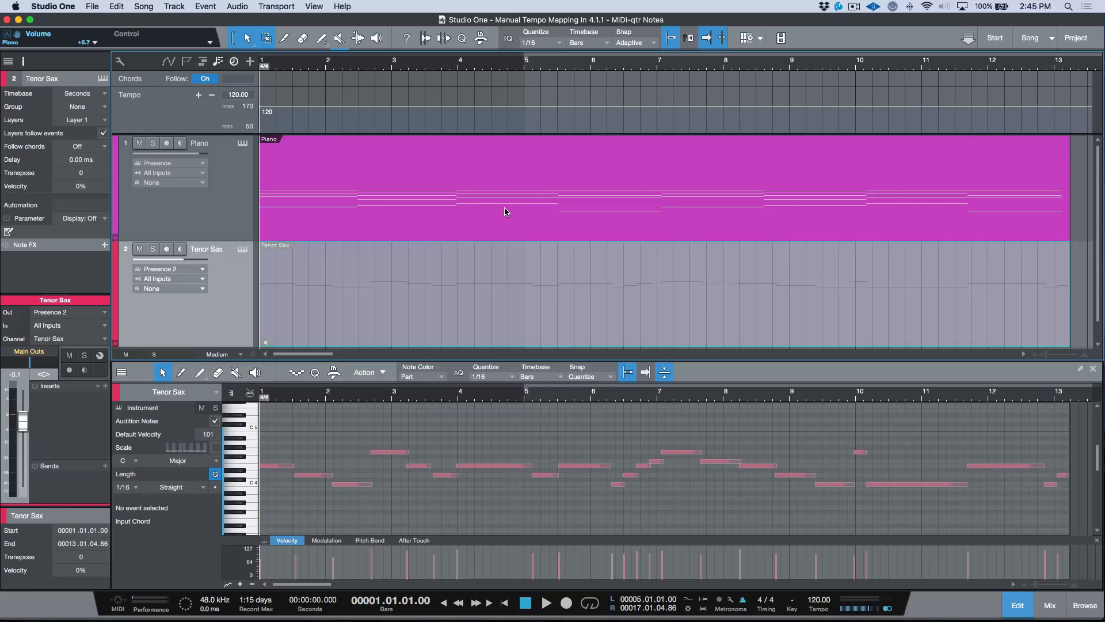
pyautogui.press('space')
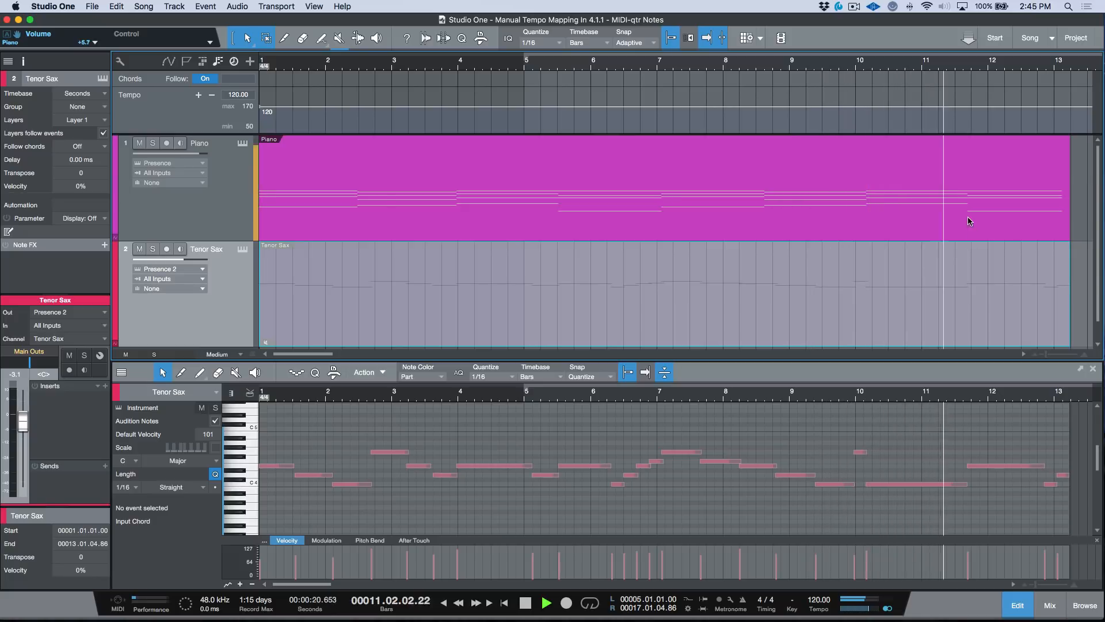
pyautogui.press('space')
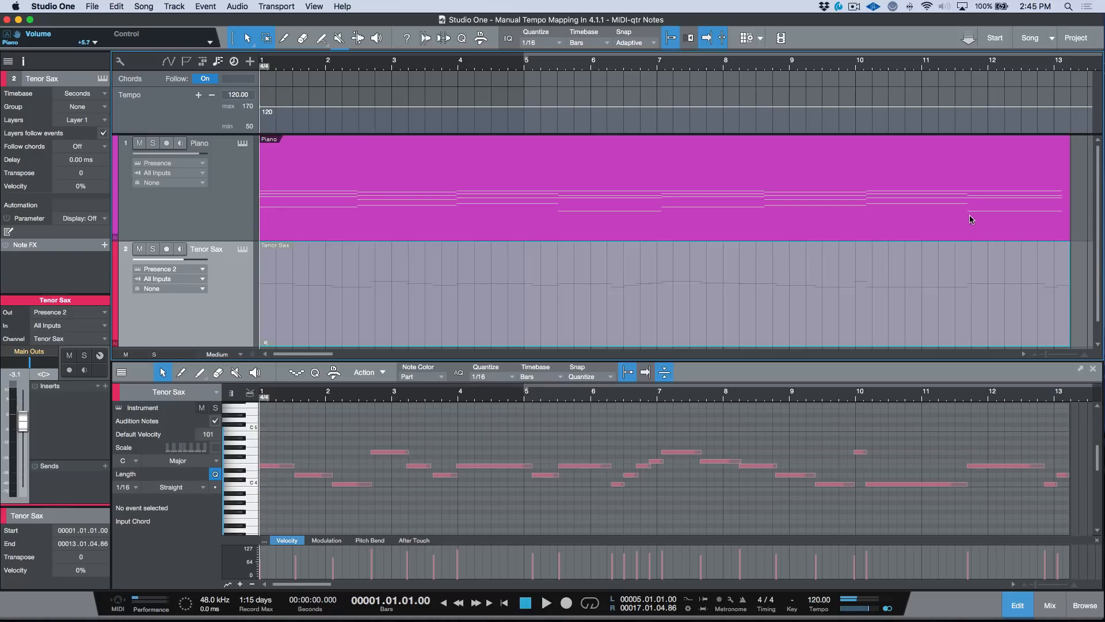
# Show the Piano part's notes in the editor and examine where the last chord starts near bar 11.4
pyautogui.click(971, 64)
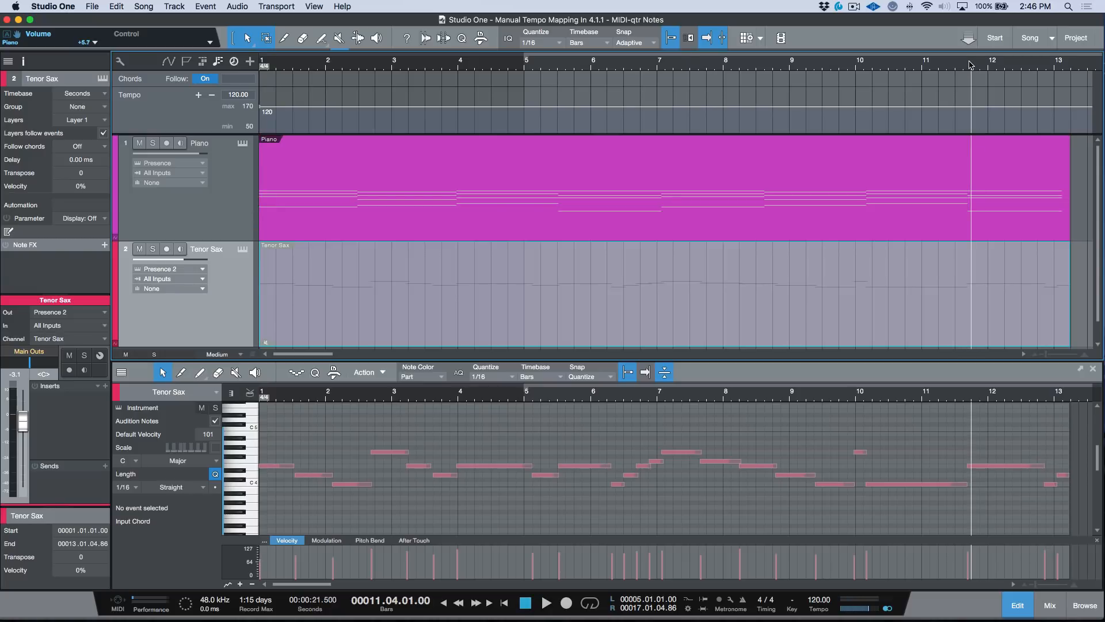
pyautogui.click(667, 373)
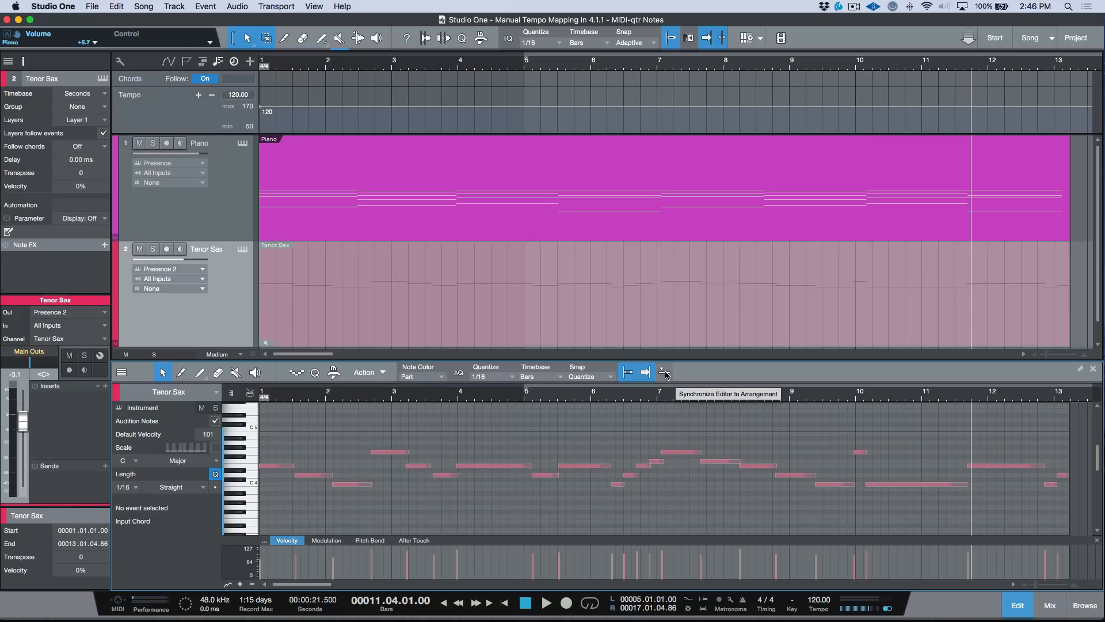
pyautogui.click(665, 373)
pyautogui.moveTo(970, 67); pyautogui.dragTo(945, 84)
pyautogui.click(970, 215)
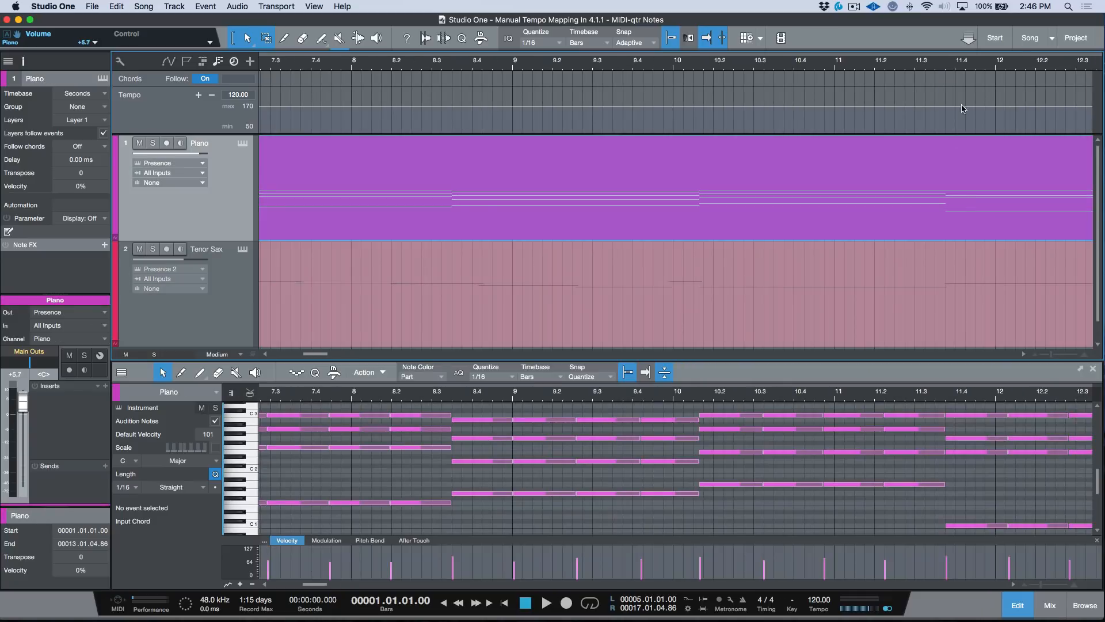
pyautogui.moveTo(950, 67); pyautogui.dragTo(941, 46)
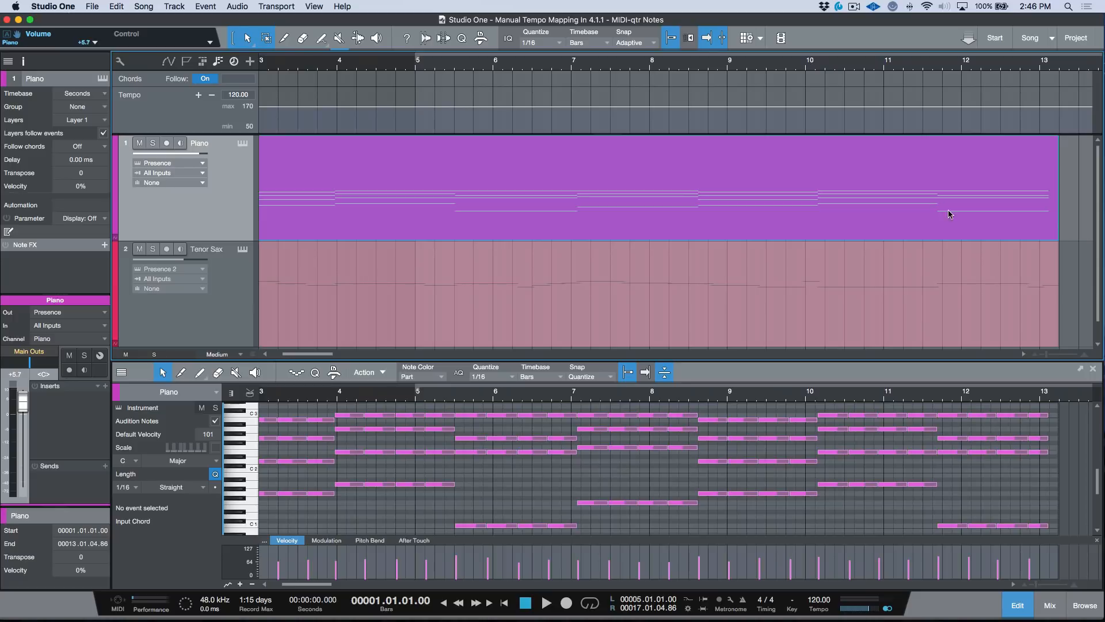
pyautogui.hscroll(-5, 852, 197)
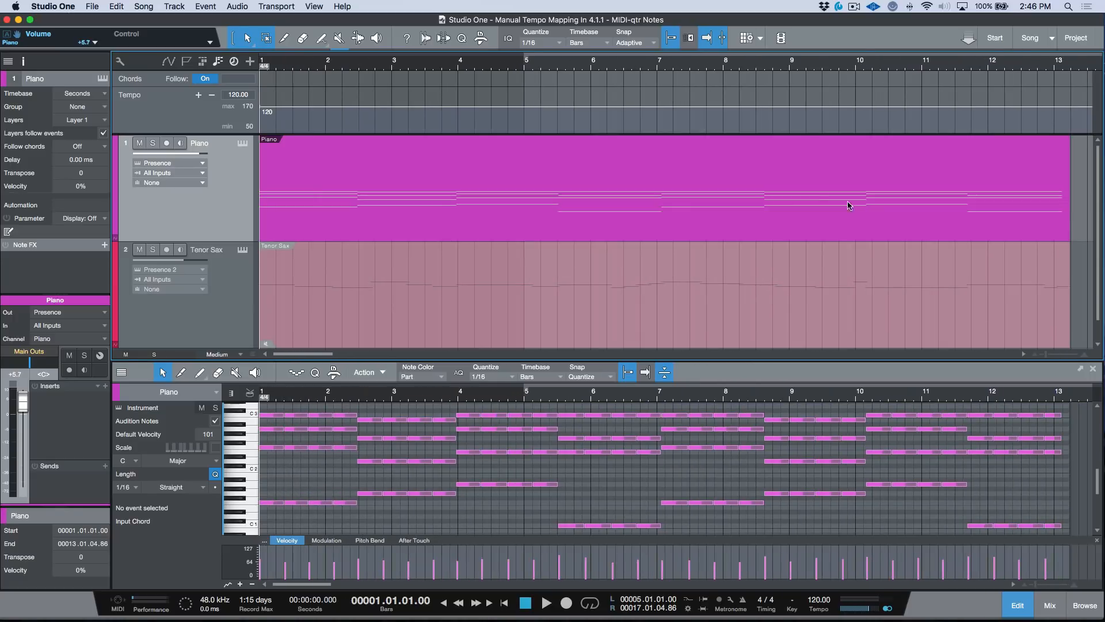
# Scale the tempo at bar 8 to about 78.57 BPM so its bar line meets the last piano chord, and show the whole song
pyautogui.click(723, 126)
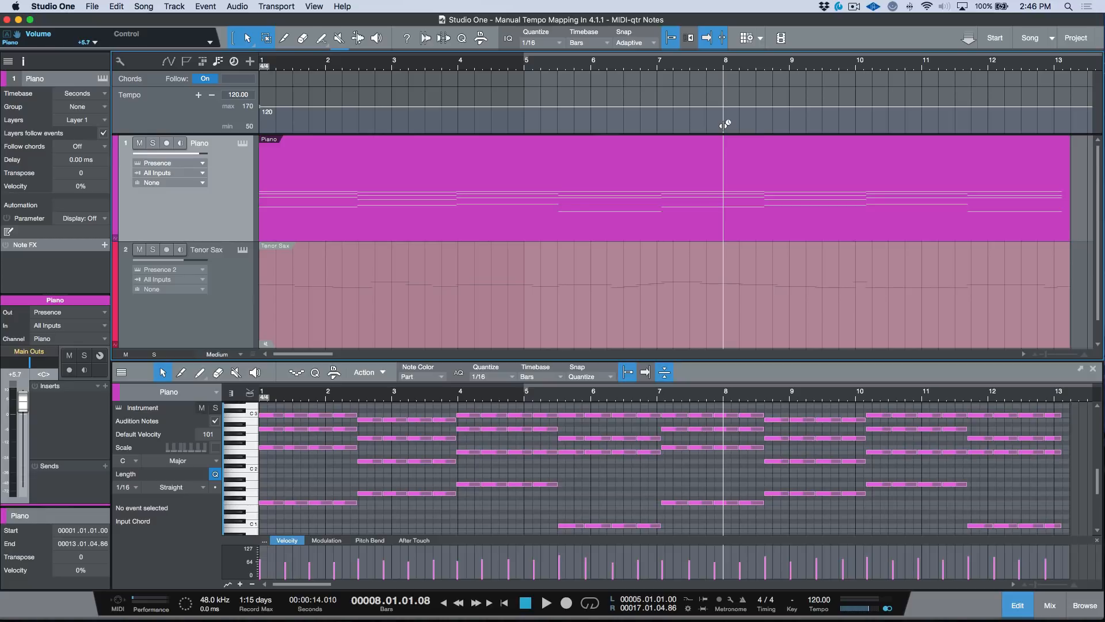
pyautogui.moveTo(724, 125); pyautogui.dragTo(965, 141)
pyautogui.press('Home')
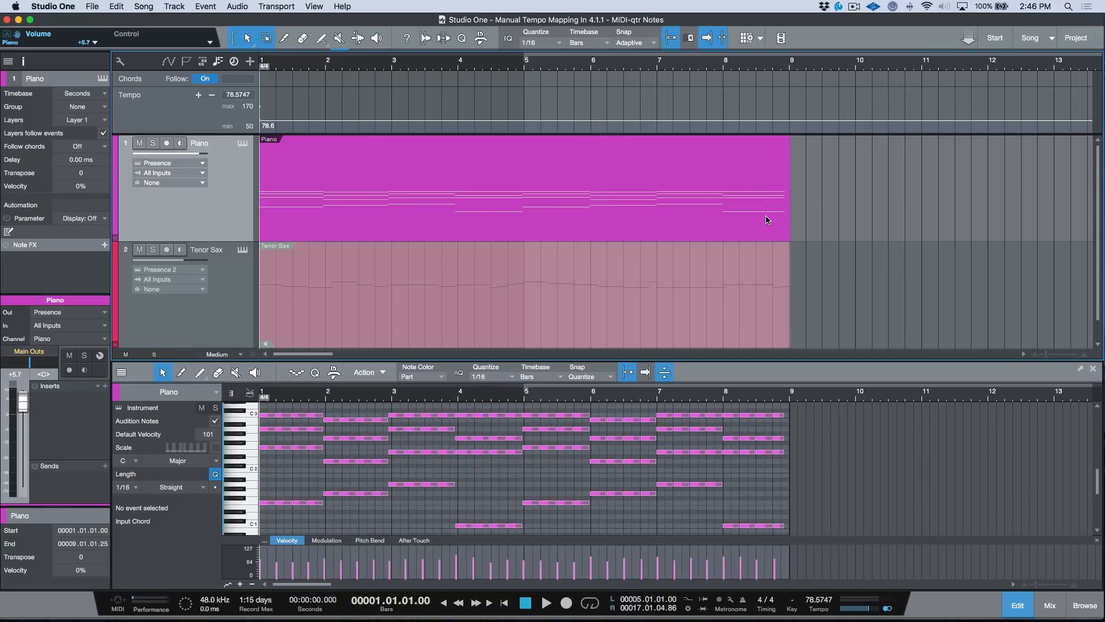
pyautogui.hotkey('shift', 'z')
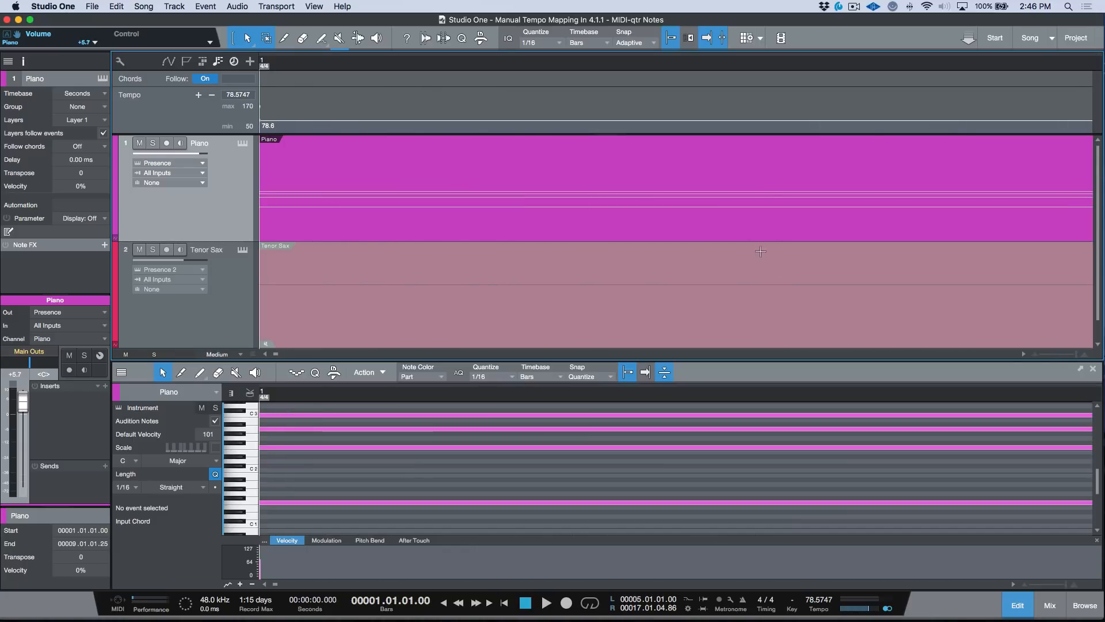
pyautogui.hotkey('shift', 'z')
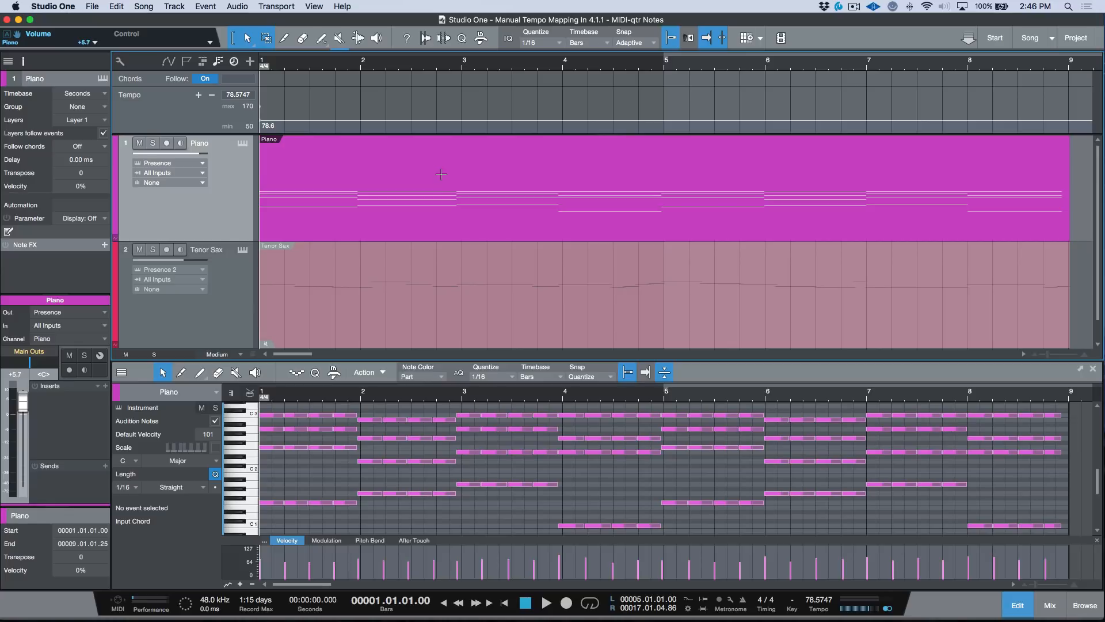
# Play the remapped song from the start and again from bar 8 to check it against the metronome
pyautogui.press('space')
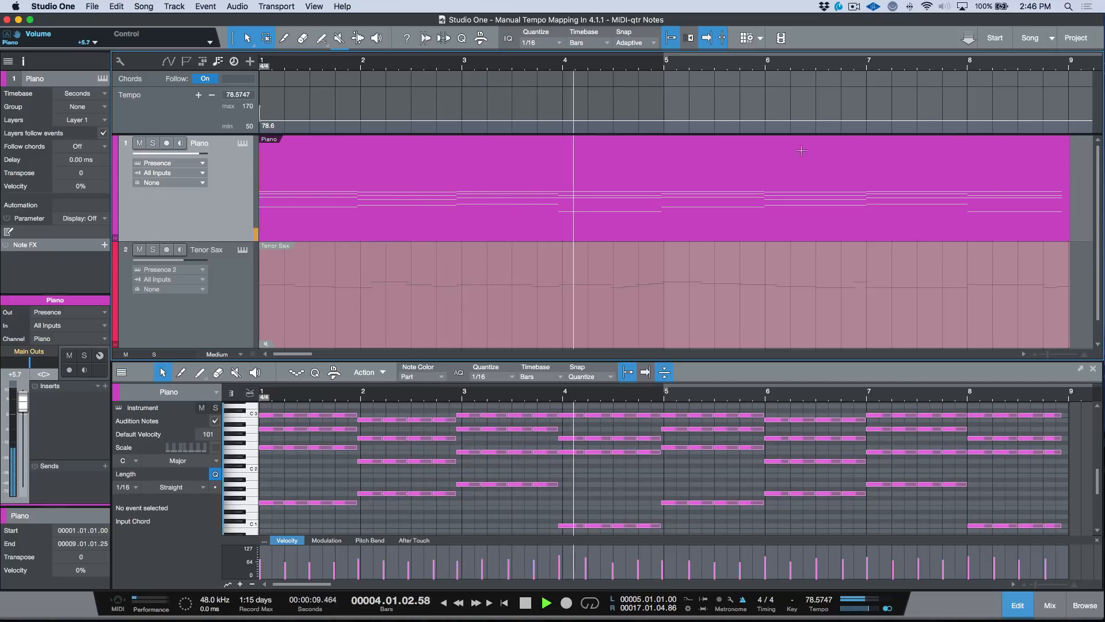
pyautogui.press('space')
pyautogui.click(969, 64)
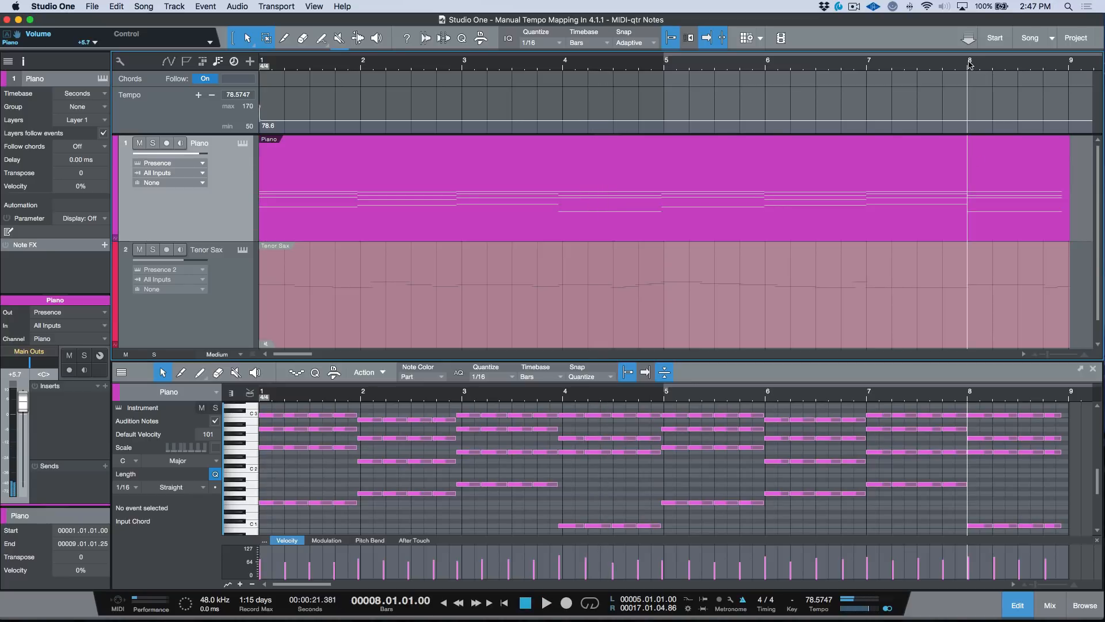
pyautogui.press('space')
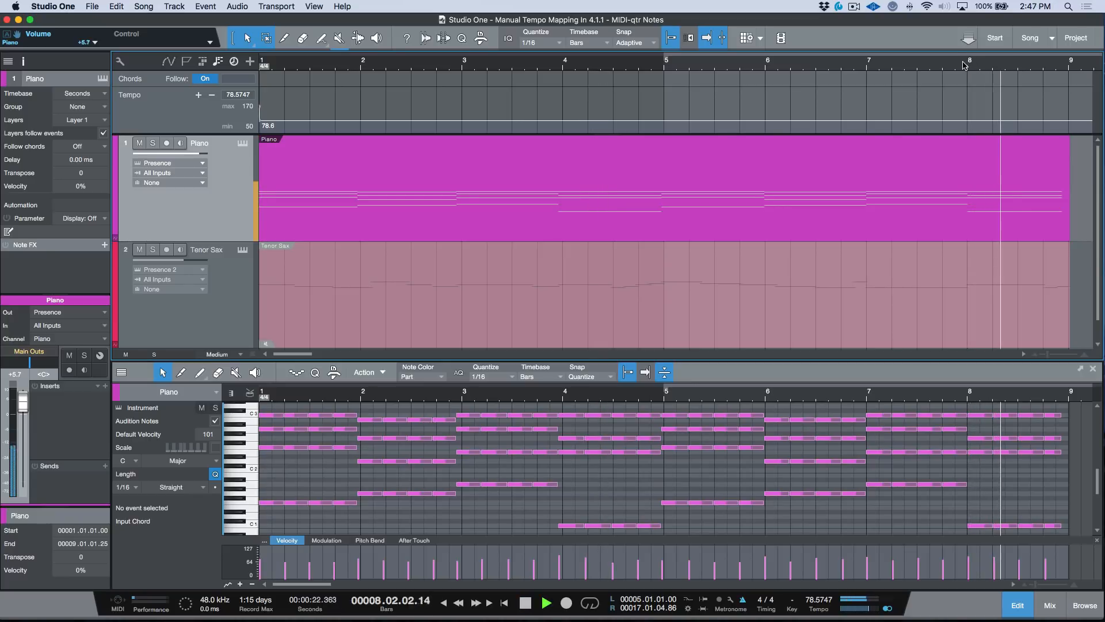
pyautogui.press('space')
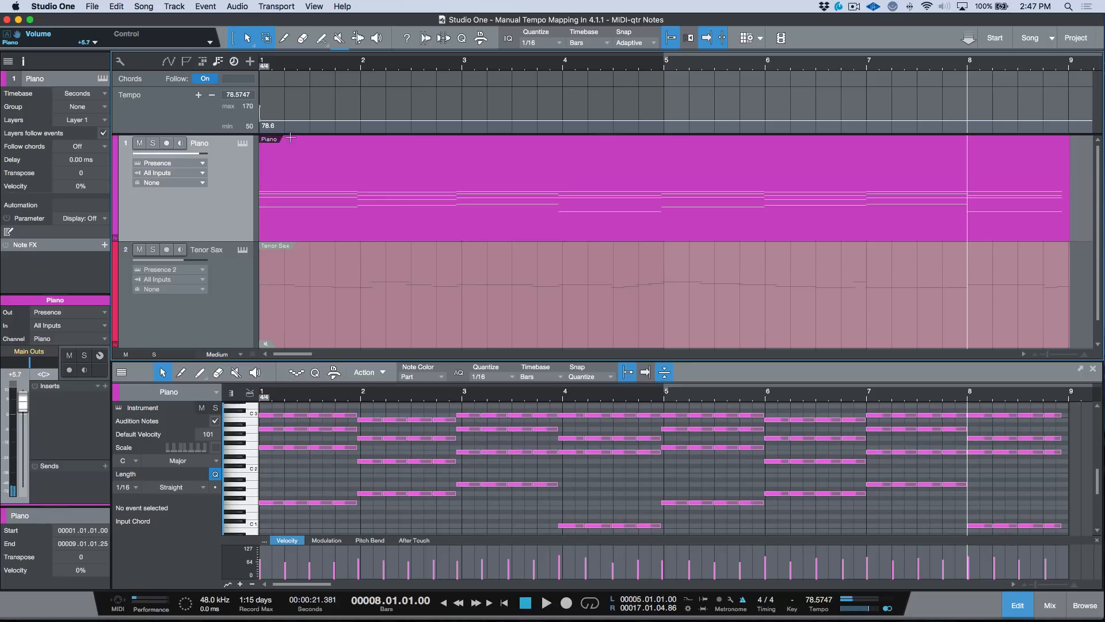
# Return to the song start and lower the tempo track's minimum to 10
pyautogui.press('Home')
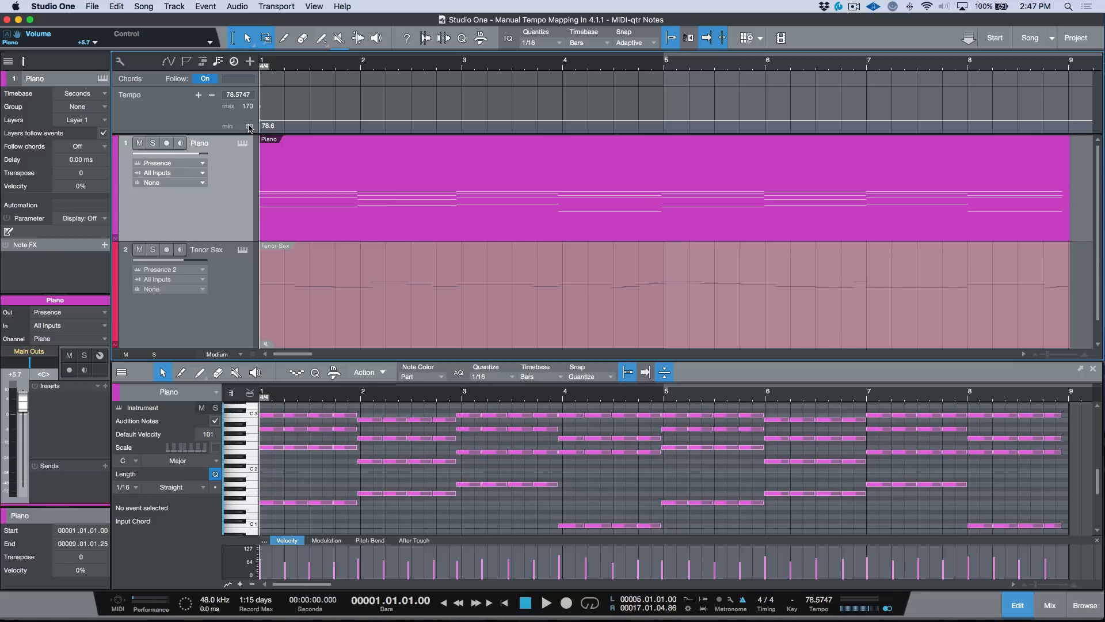
pyautogui.moveTo(249, 128); pyautogui.dragTo(247, 165)
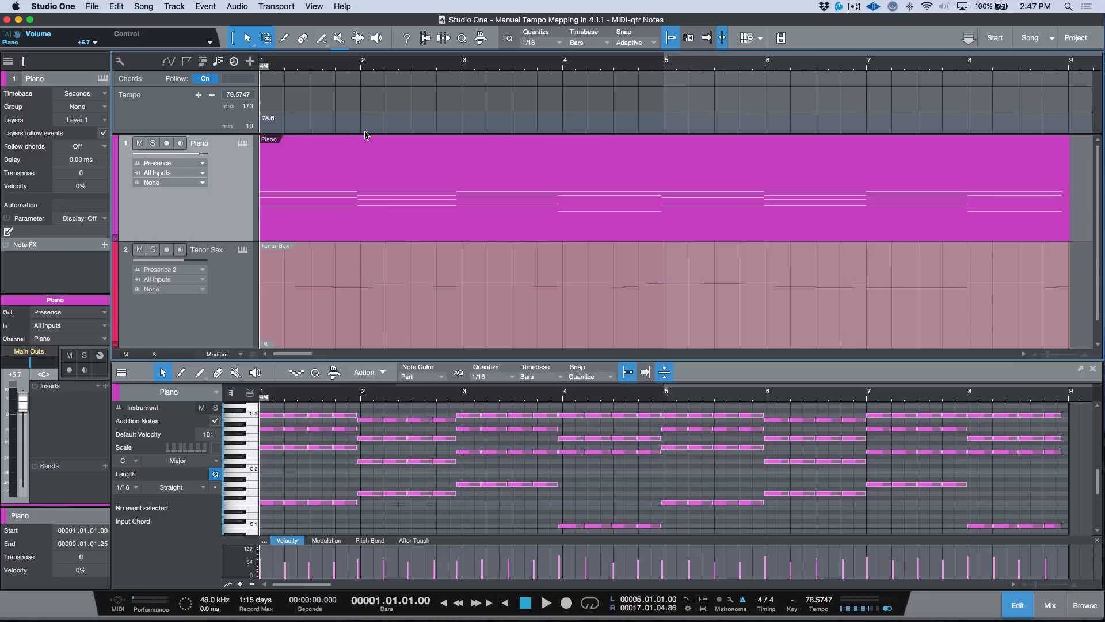
# Zoom in on bar 2 and step through the bar lines to examine how the piano chords line up with them
pyautogui.moveTo(358, 71); pyautogui.dragTo(358, 105)
pyautogui.click(385, 65)
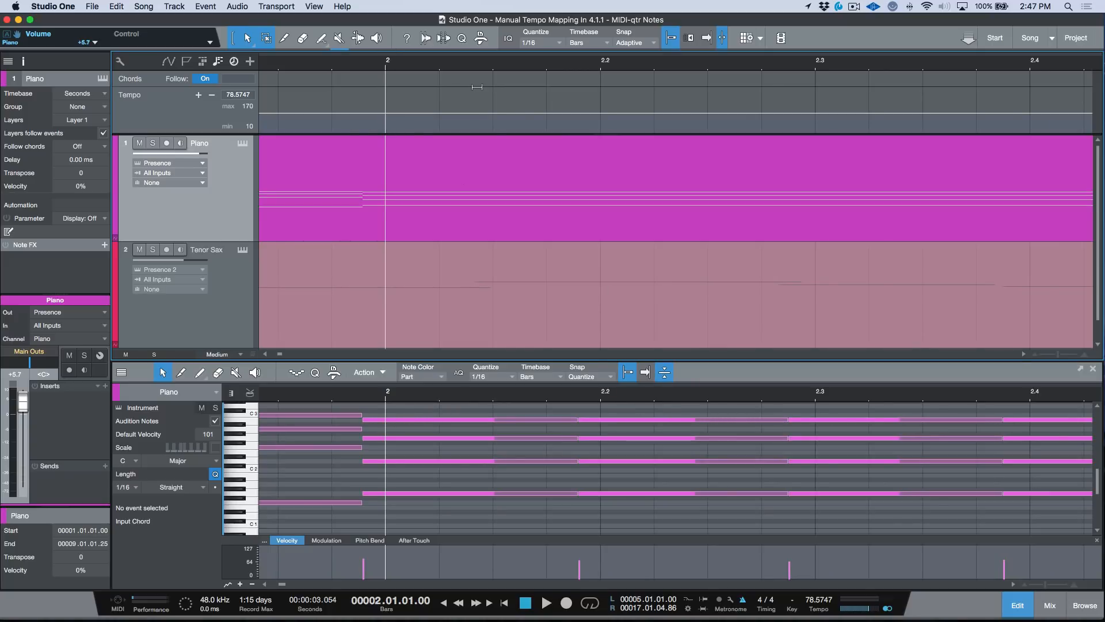
pyautogui.press('KP_Add')
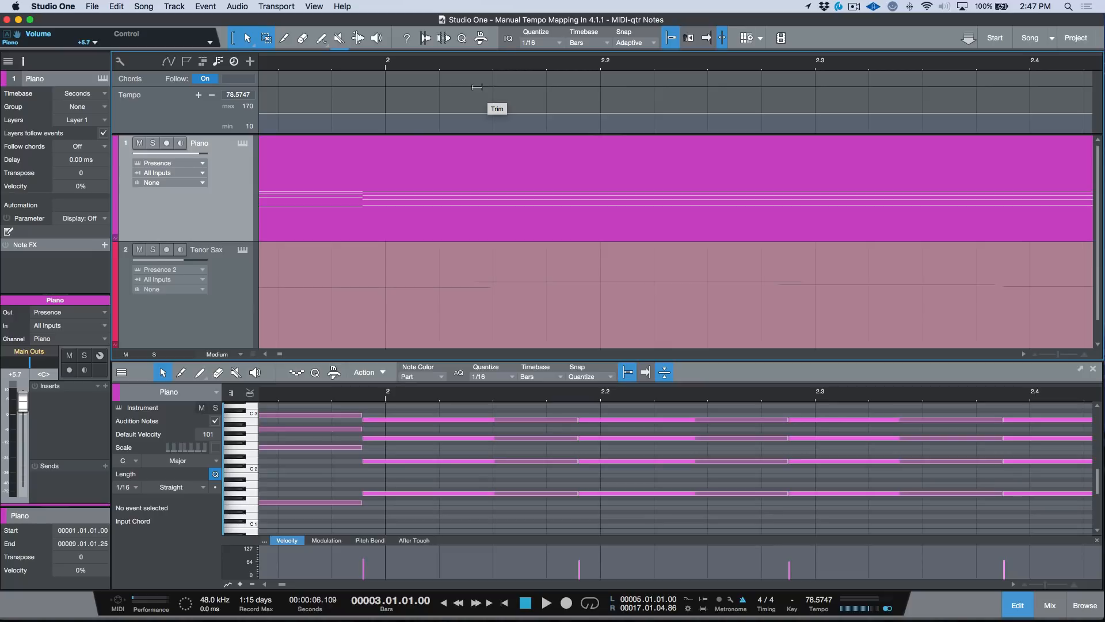
pyautogui.press('KP_Subtract')
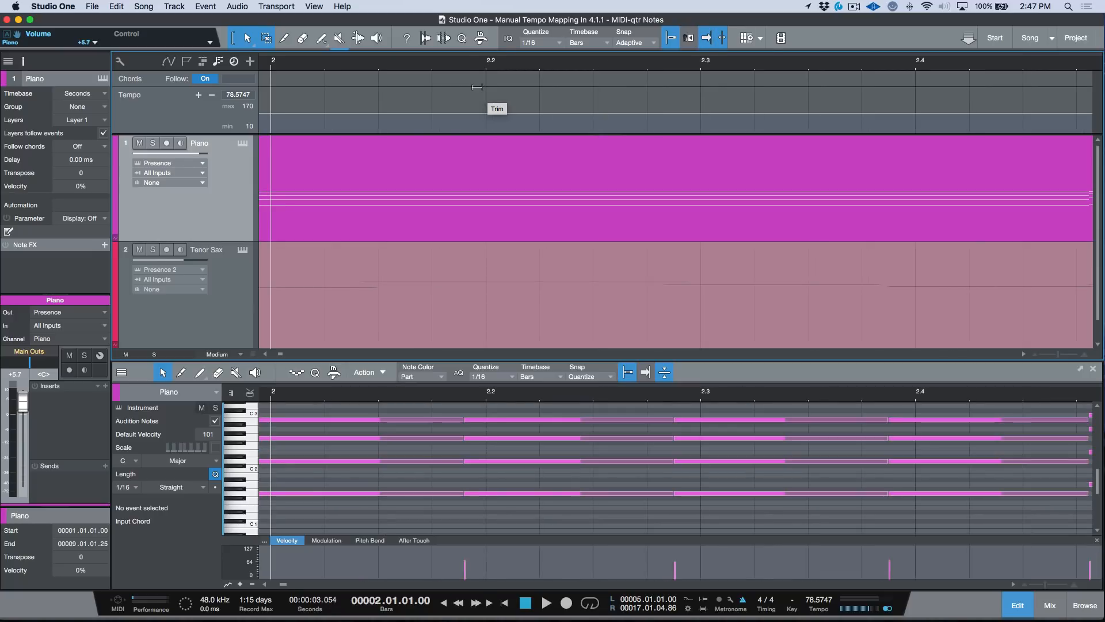
pyautogui.press('KP_Subtract')
pyautogui.press('KP_Add')
pyautogui.press('KP_Add')
pyautogui.press('KP_Add')
pyautogui.press('KP_Add')
pyautogui.press('KP_Add')
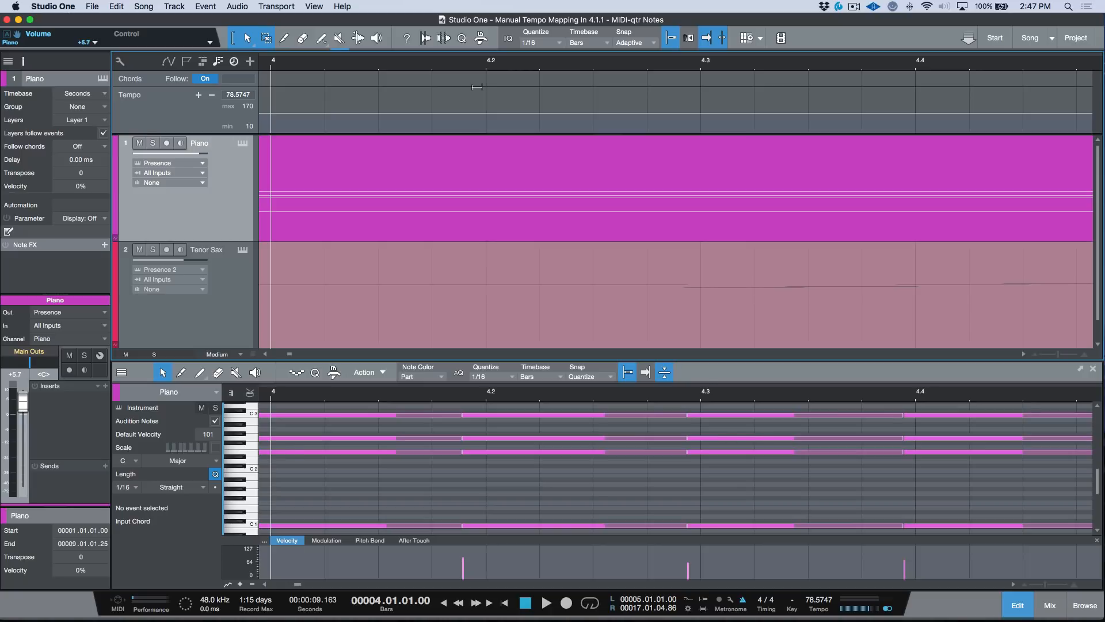
pyautogui.press('KP_Subtract')
pyautogui.press('KP_Subtract')
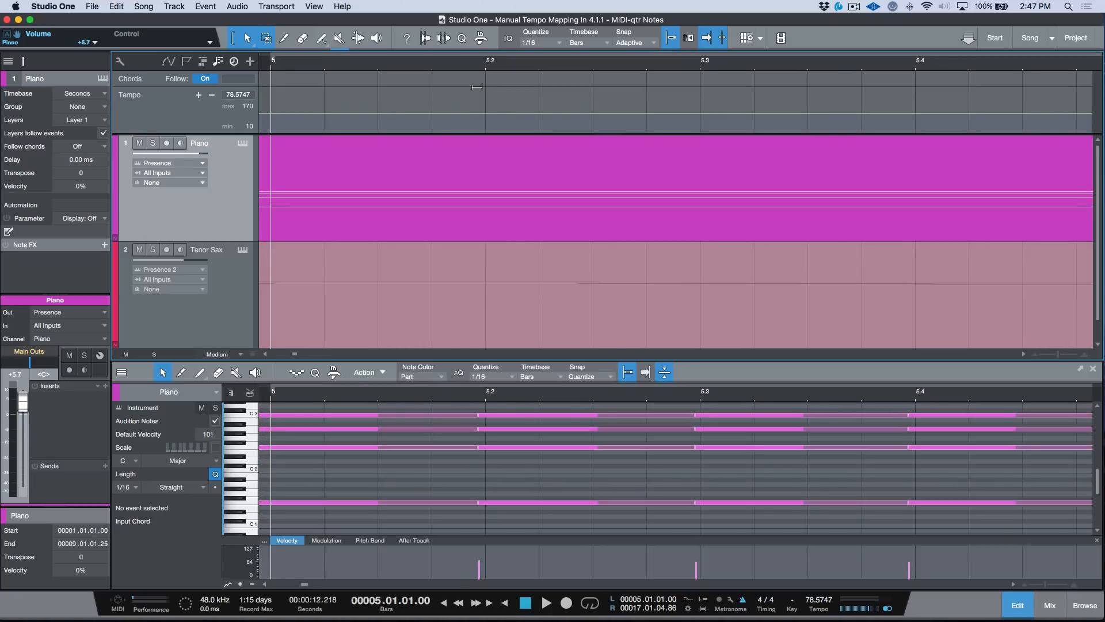
pyautogui.press('KP_Subtract')
pyautogui.press('KP_Subtract')
pyautogui.press('KP_Subtract')
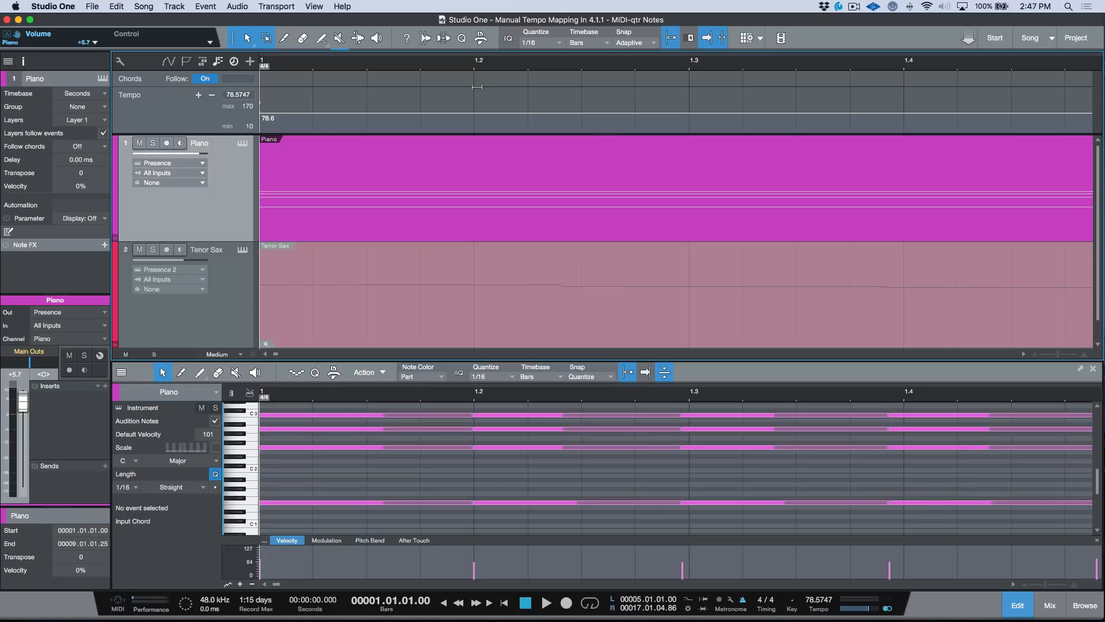
# Scale the tempo of bars 1 and 2 to about 80.72 and 80.33 BPM so bar lines 2 and 3 meet the piano chords
pyautogui.press('KP_Add')
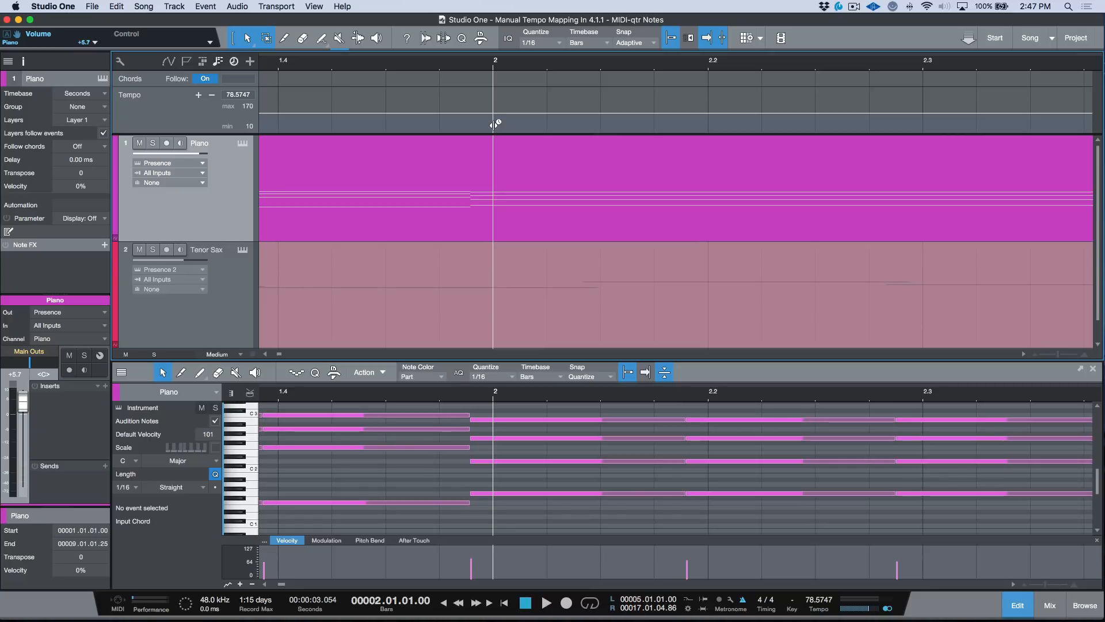
pyautogui.moveTo(494, 123); pyautogui.dragTo(470, 133)
pyautogui.press('KP_Add')
pyautogui.press('KP_Add')
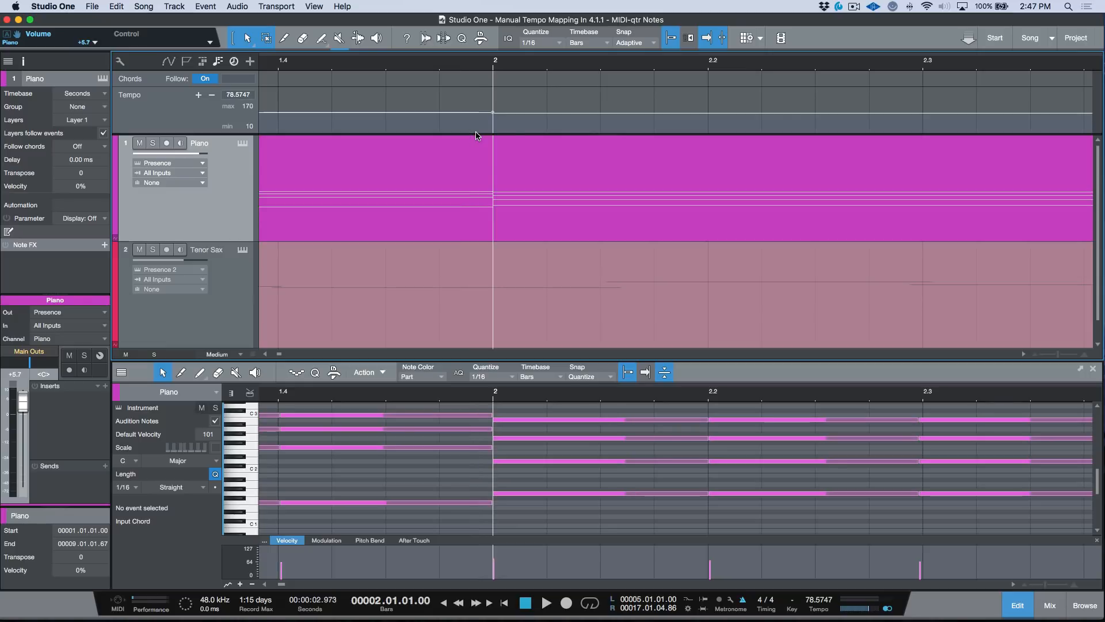
pyautogui.hscroll(-2, 476, 136)
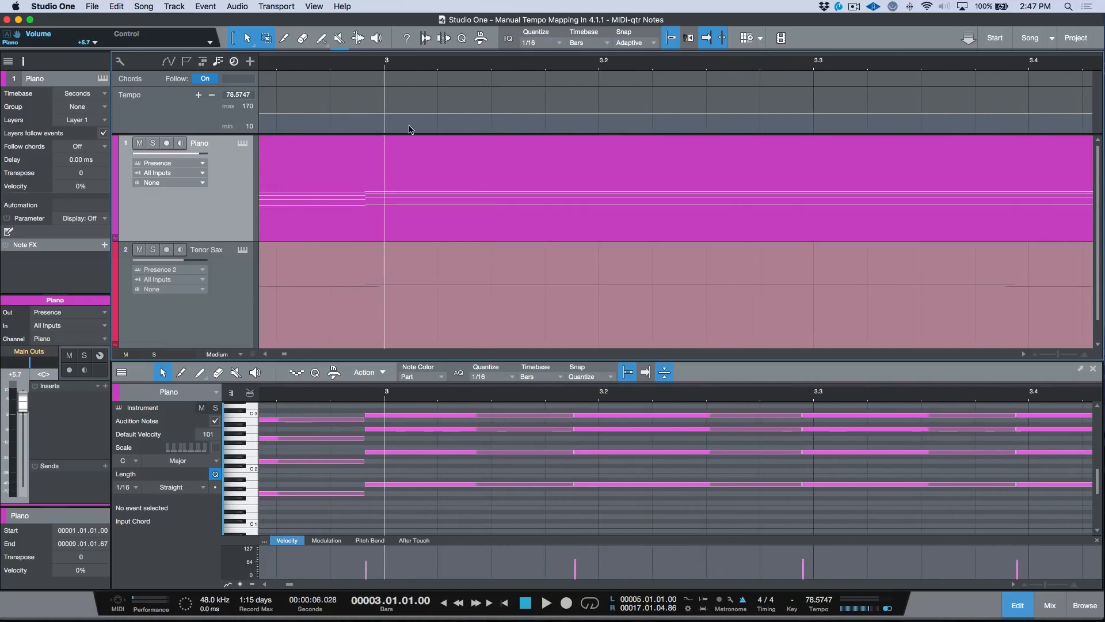
pyautogui.moveTo(385, 124); pyautogui.dragTo(365, 123)
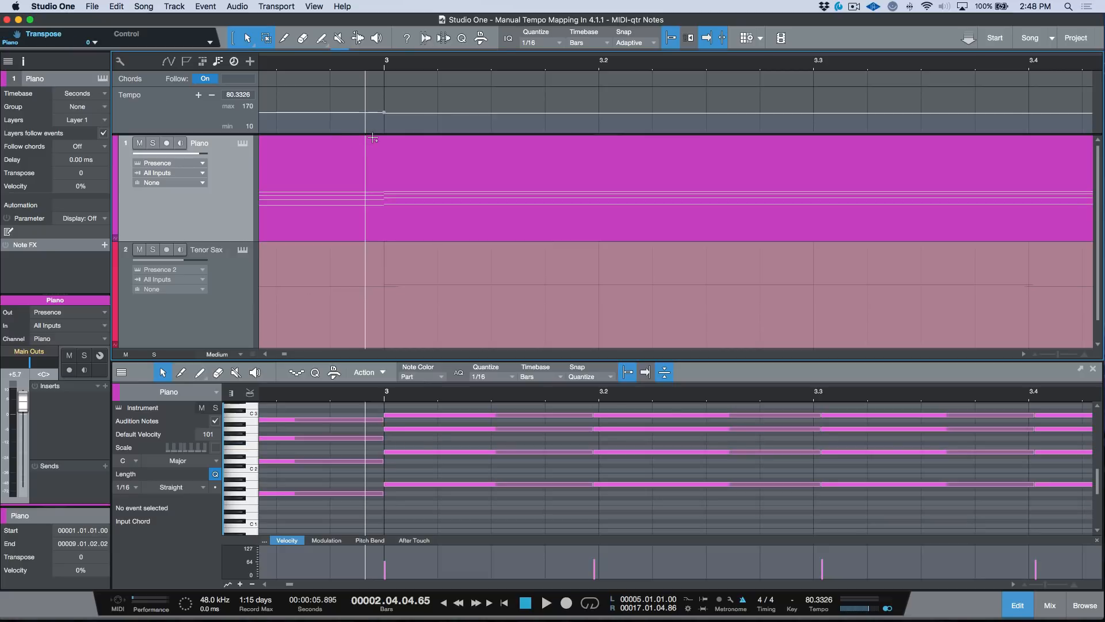
# Scale the tempo at bar lines 4 and 5 so each one meets the start of its piano chord
pyautogui.press('KP_Add')
pyautogui.press('KP_Add')
pyautogui.hscroll(-8, 374, 138)
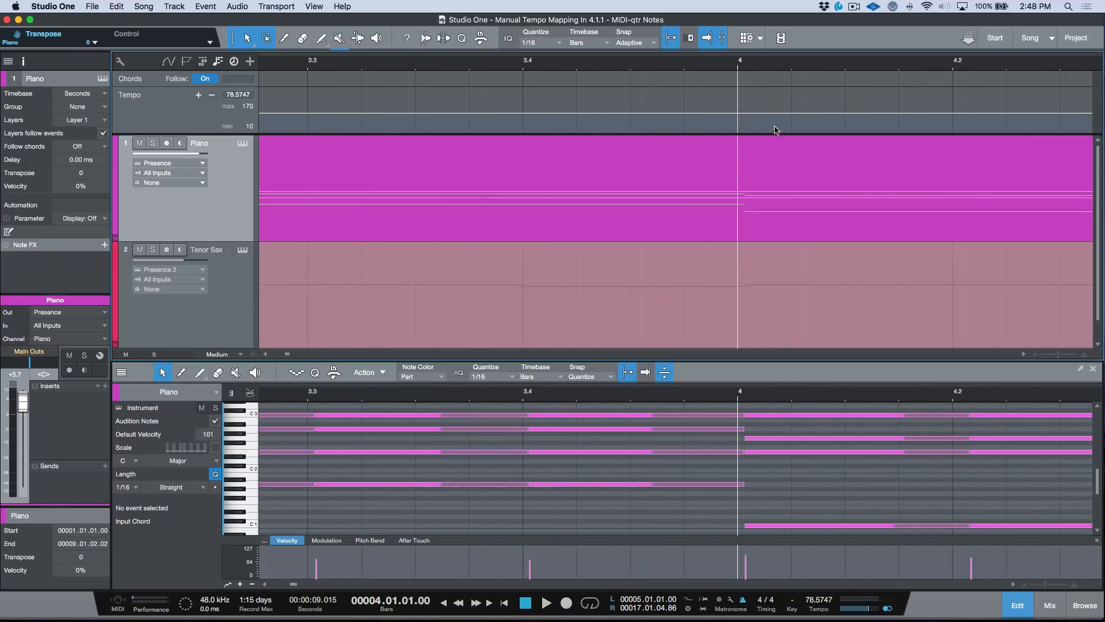
pyautogui.keyDown('alt'); pyautogui.moveTo(740, 121); pyautogui.dragTo(745, 121); pyautogui.keyUp('alt')
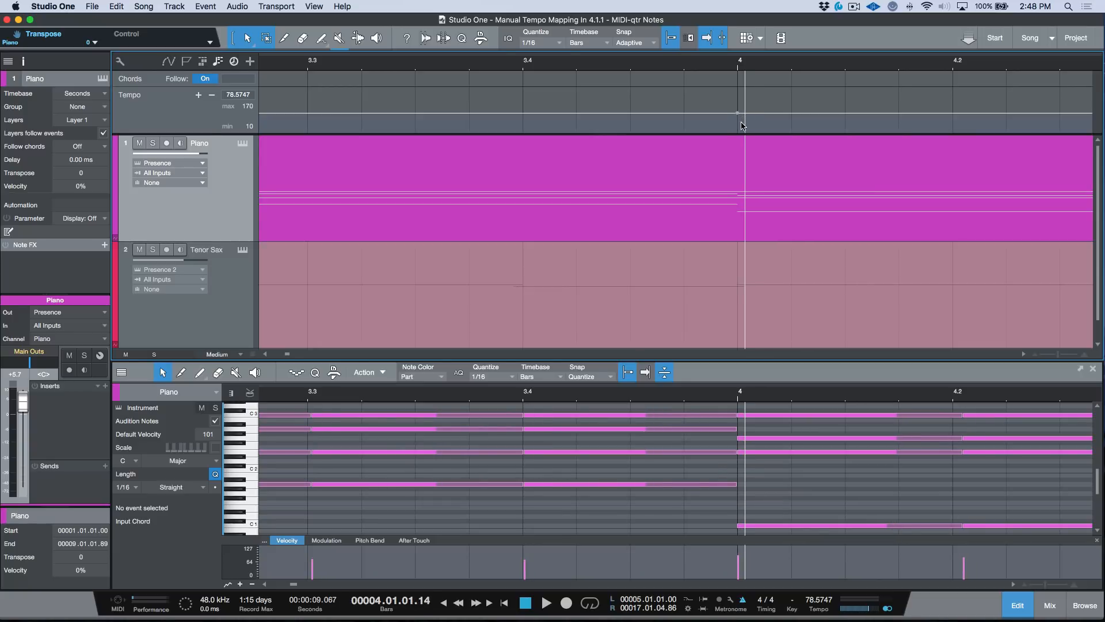
pyautogui.press('KP_Add')
pyautogui.hscroll(-2, 743, 126)
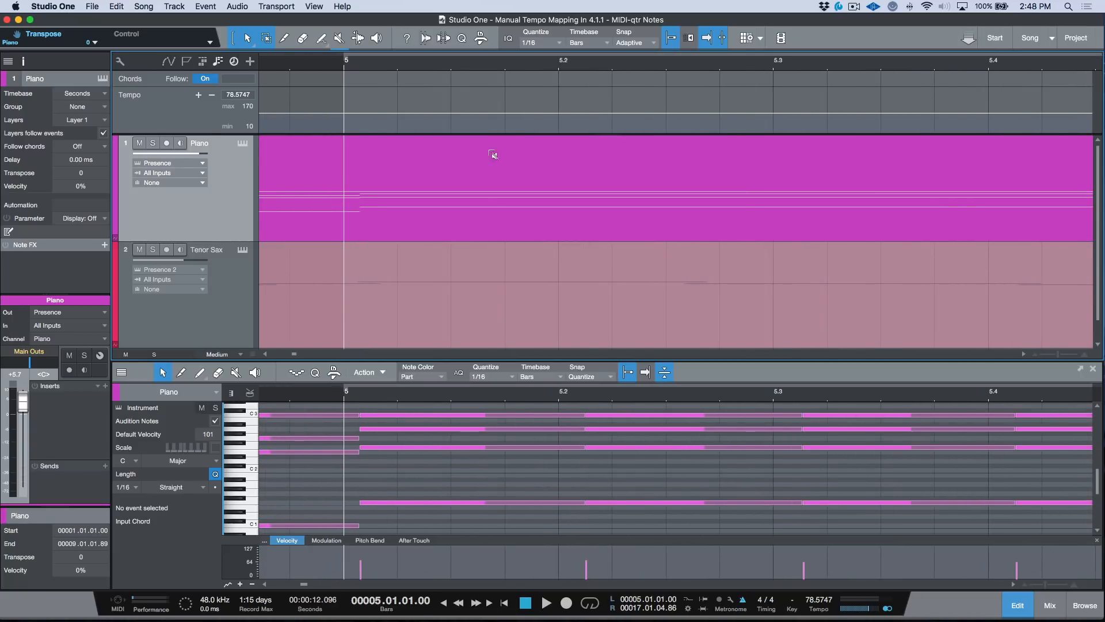
pyautogui.moveTo(344, 126)
pyautogui.keyDown('alt'); pyautogui.mouseDown()
pyautogui.moveTo(357, 126)
pyautogui.moveTo(323, 122)
pyautogui.moveTo(354, 128)
pyautogui.mouseUp(); pyautogui.keyUp('alt')
# Scale the tempo at the remaining bar lines through bar 9 to fit the piano part, and show the whole song from the start
pyautogui.press('KP_Add')
pyautogui.hscroll(-2, 357, 128)
pyautogui.press('KP_Add')
pyautogui.press('KP_Add')
pyautogui.press('KP_Add')
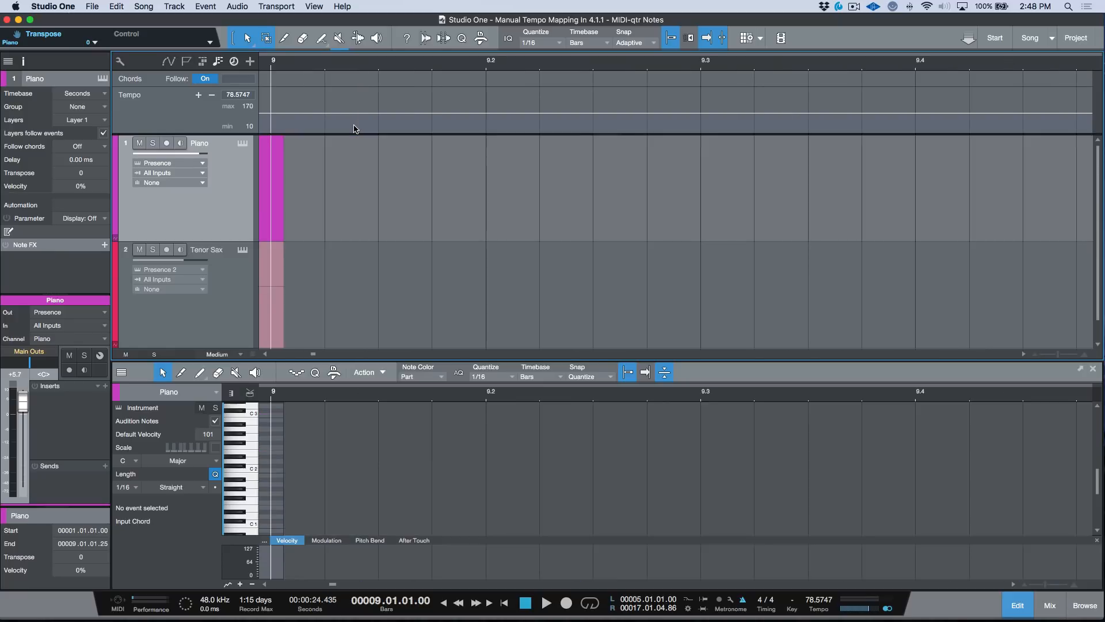
pyautogui.keyDown('alt'); pyautogui.moveTo(355, 124); pyautogui.dragTo(370, 126); pyautogui.keyUp('alt')
pyautogui.press(',')
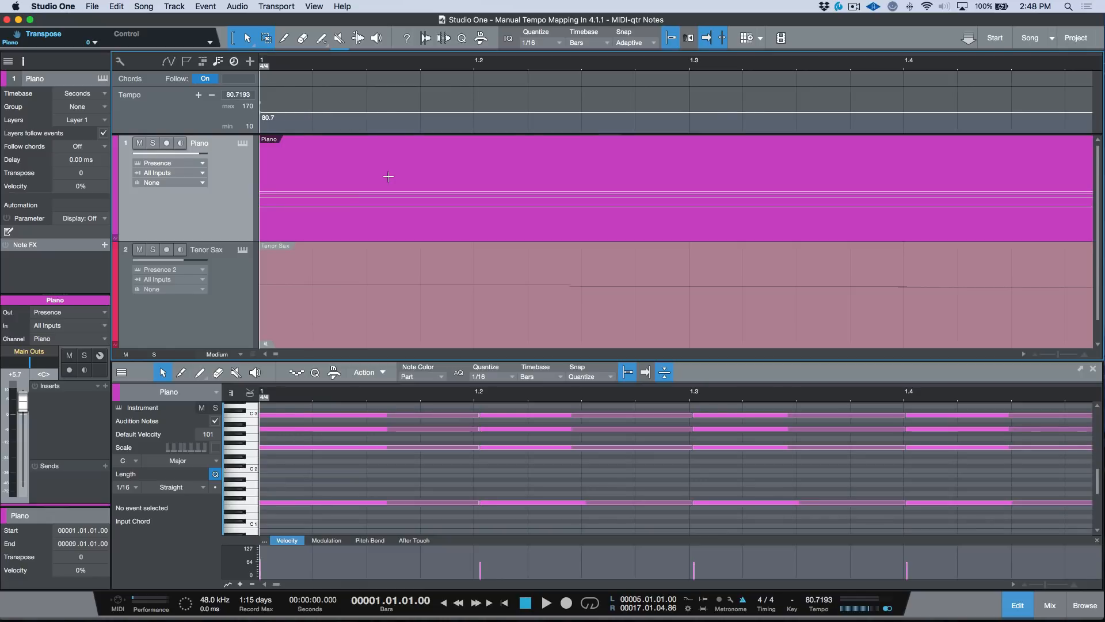
pyautogui.hotkey('alt', 'z')
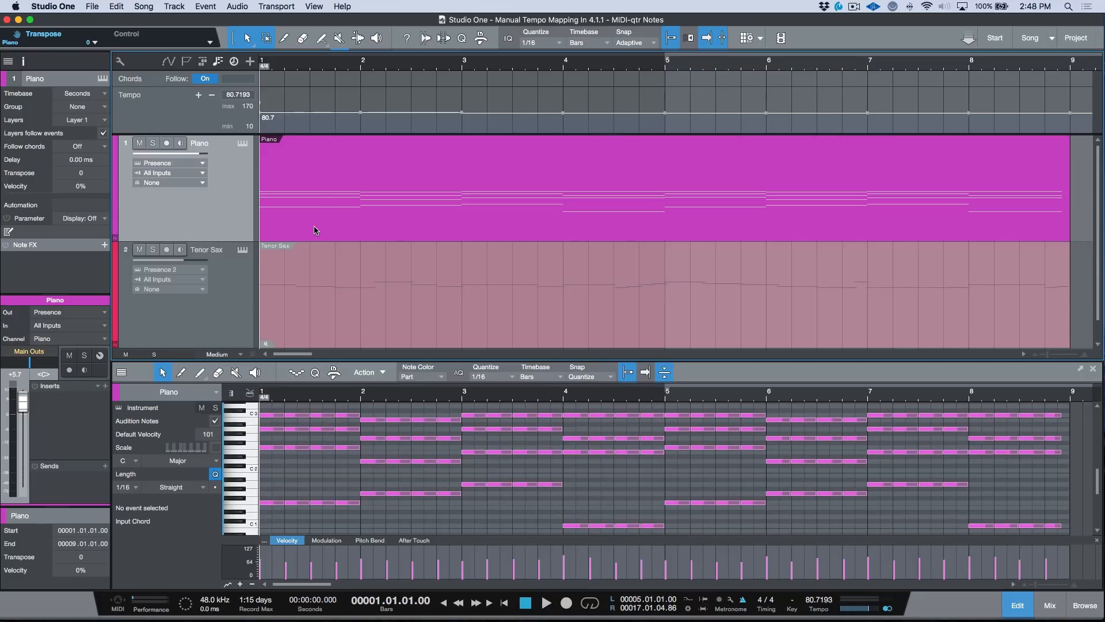
# Scale the tempo of the song's first beat to about 78.78 BPM so beat 1.2 meets the second piano chord hit
pyautogui.click(285, 64)
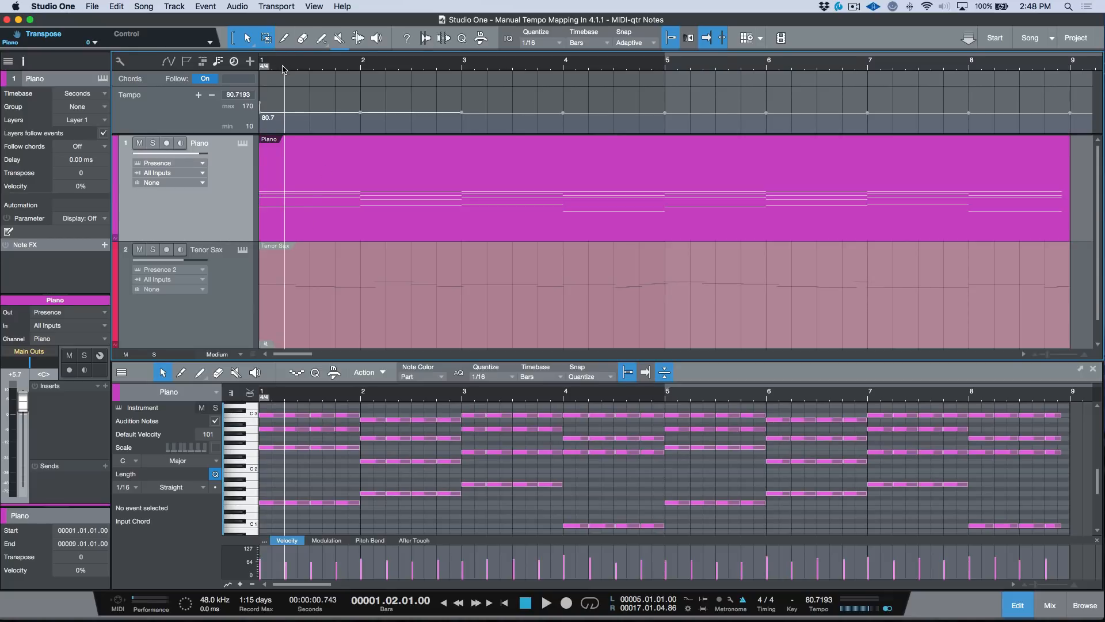
pyautogui.press('e')
pyautogui.press('e')
pyautogui.press('e')
pyautogui.press('e')
pyautogui.hscroll(-2, 331, 153)
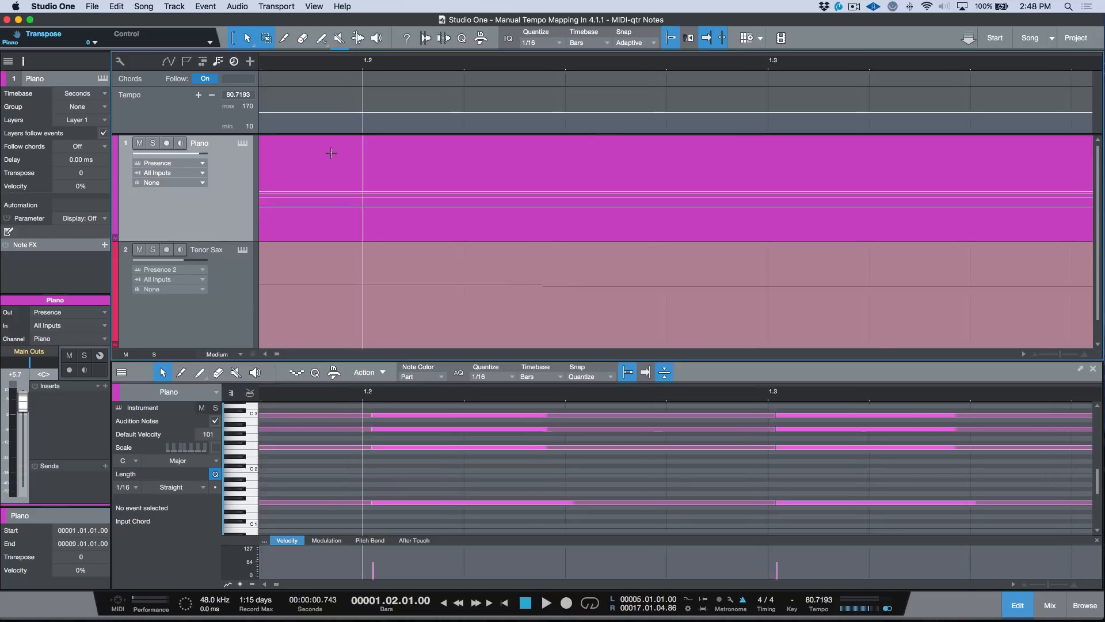
pyautogui.hscroll(-1, 331, 154)
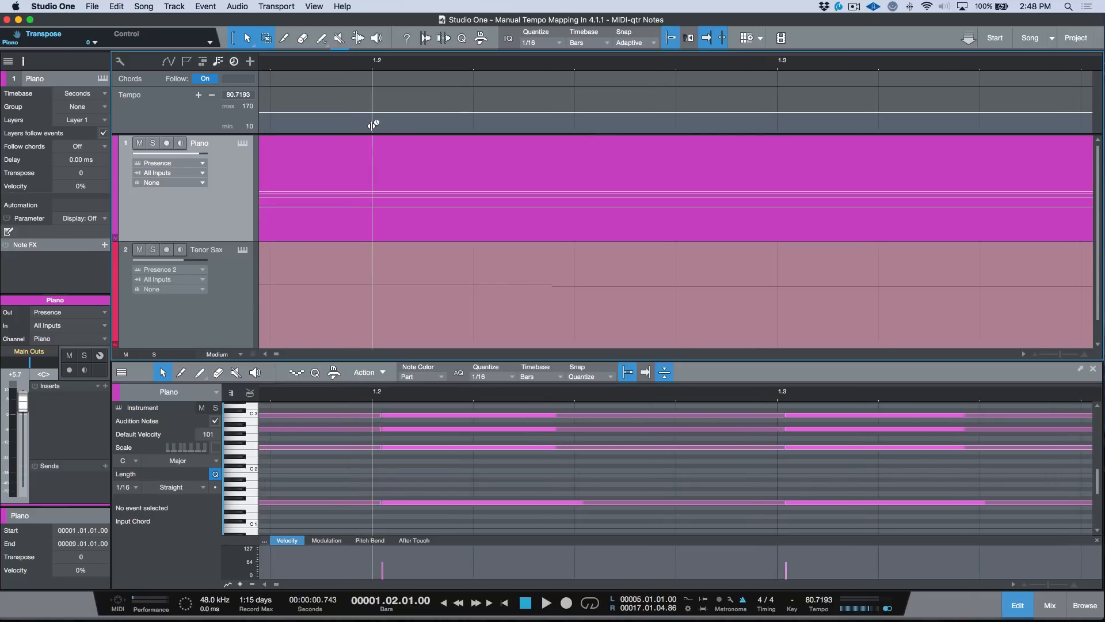
pyautogui.moveTo(373, 124); pyautogui.dragTo(377, 127)
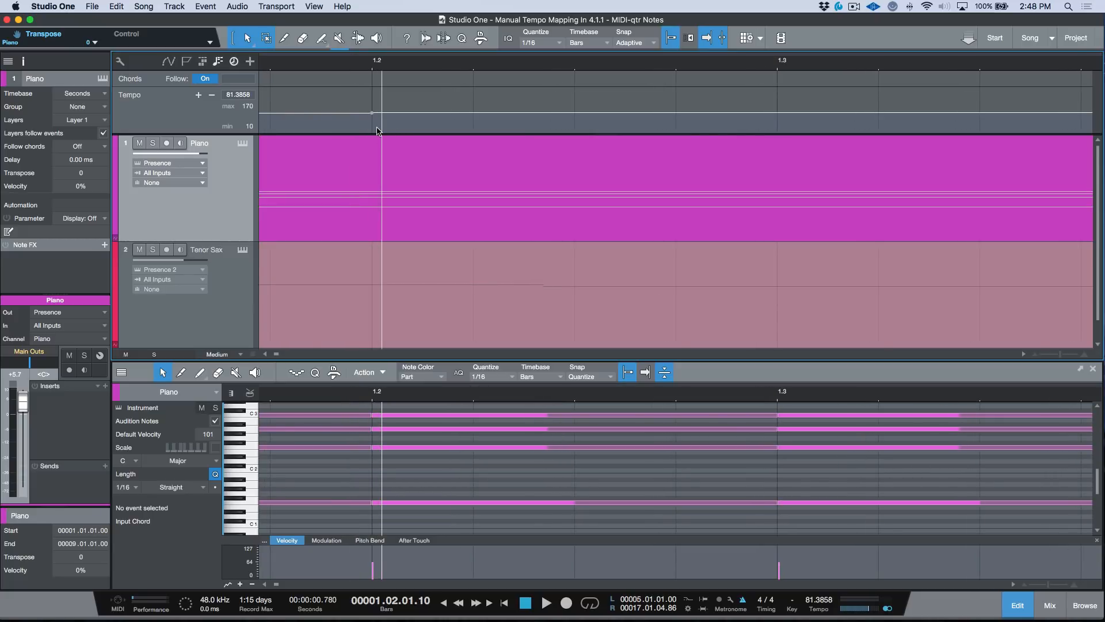
# Scale the tempo at beats 1.3 and 1.4 so each beat line meets its piano quarter note
pyautogui.press('KP_Add')
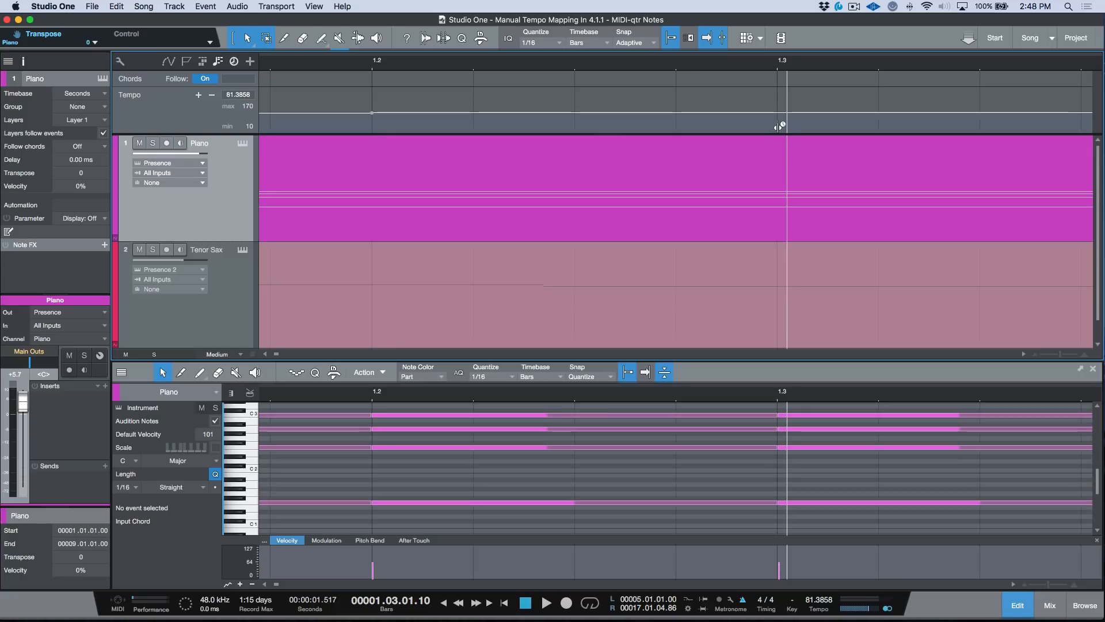
pyautogui.moveTo(778, 123); pyautogui.dragTo(779, 131)
pyautogui.press('KP_Add')
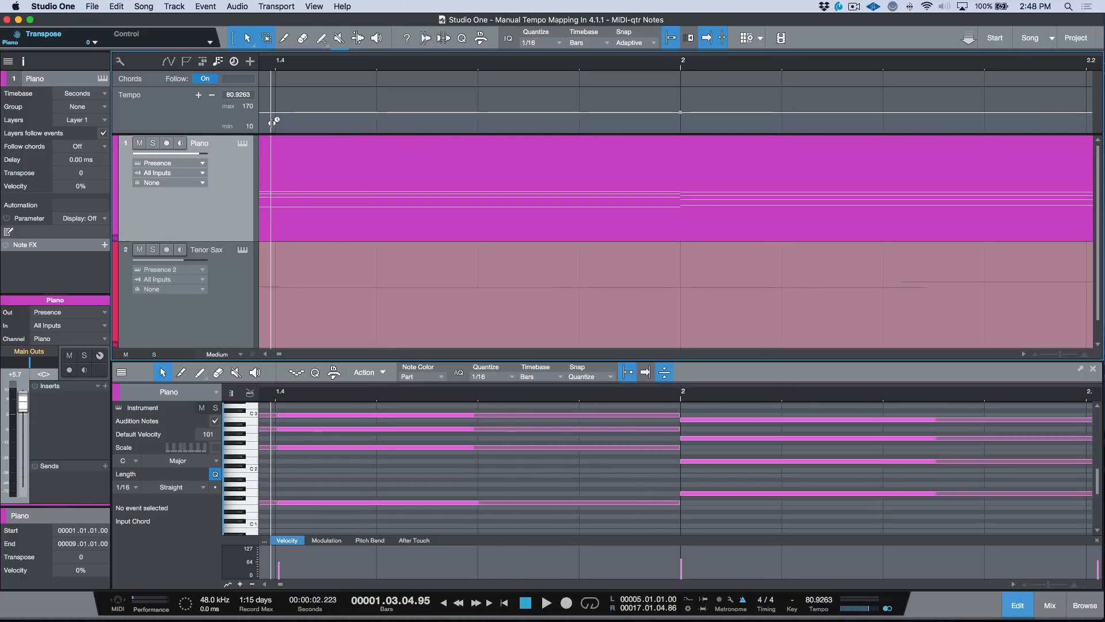
pyautogui.moveTo(274, 122); pyautogui.dragTo(278, 122)
pyautogui.press('KP_Add')
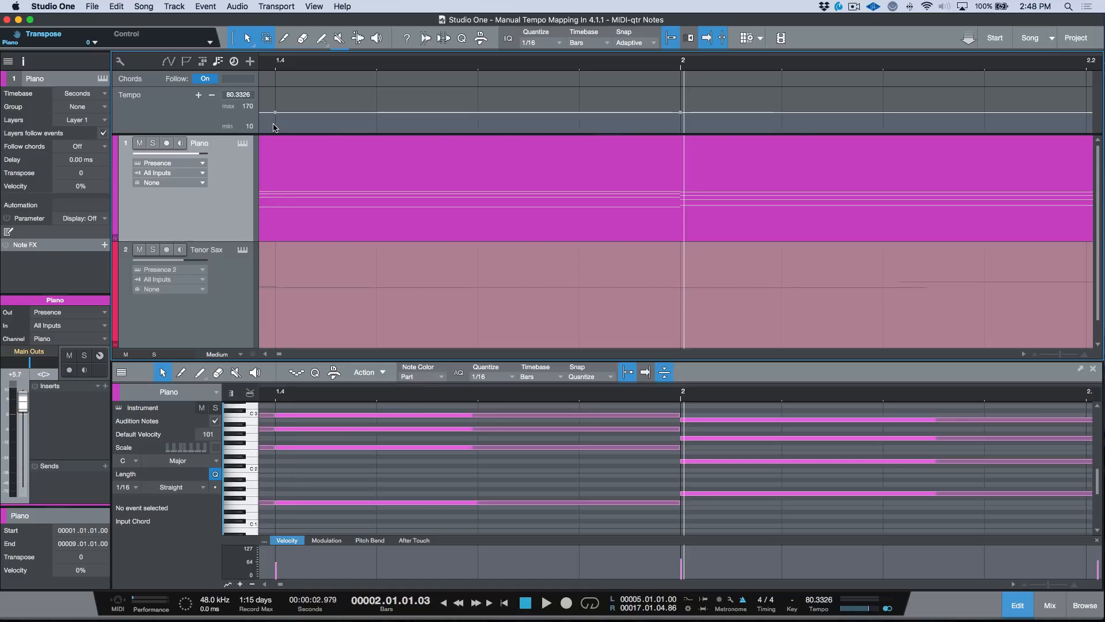
pyautogui.press('KP_Add')
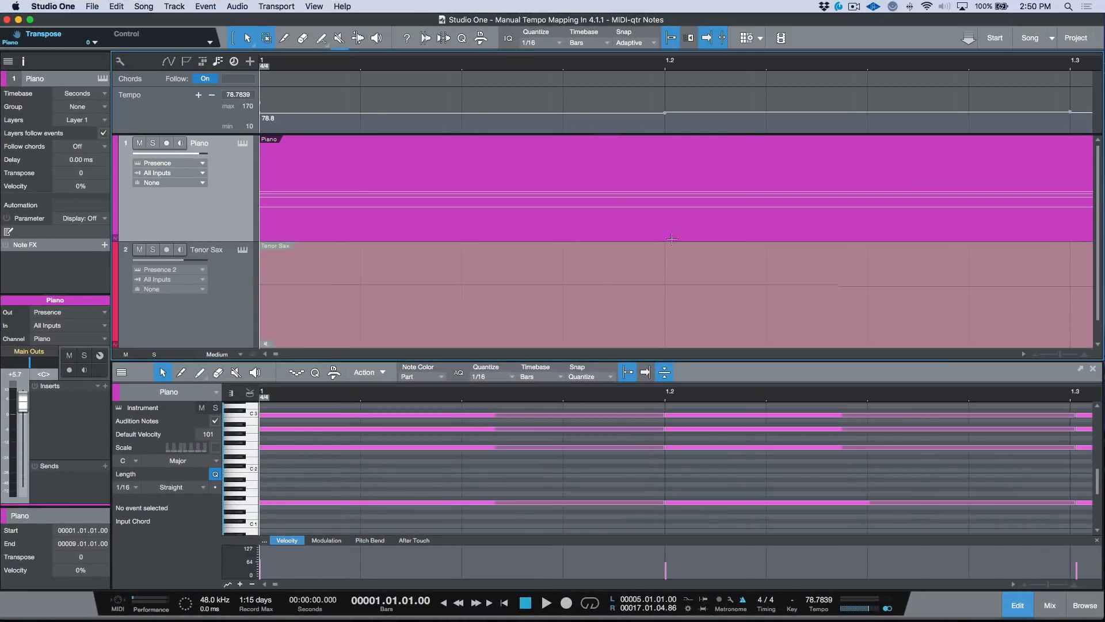
# Show the whole song and play the quarter-note tempo map from the start to check it against the metronome
pyautogui.press('w')
pyautogui.press('w')
pyautogui.press('w')
pyautogui.press('w')
pyautogui.press('w')
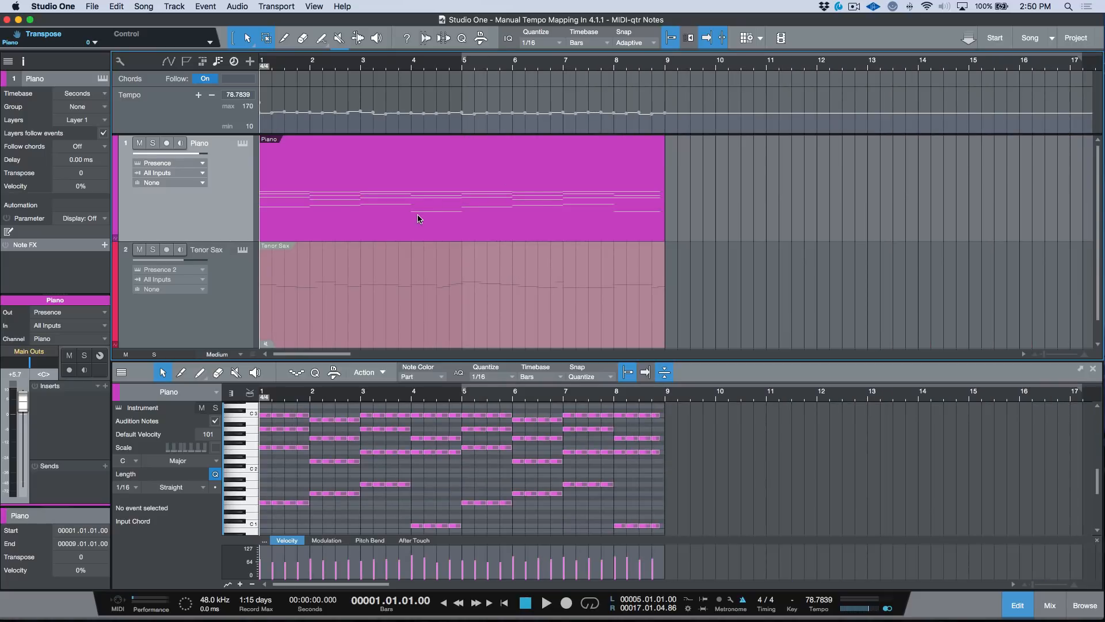
pyautogui.press('space')
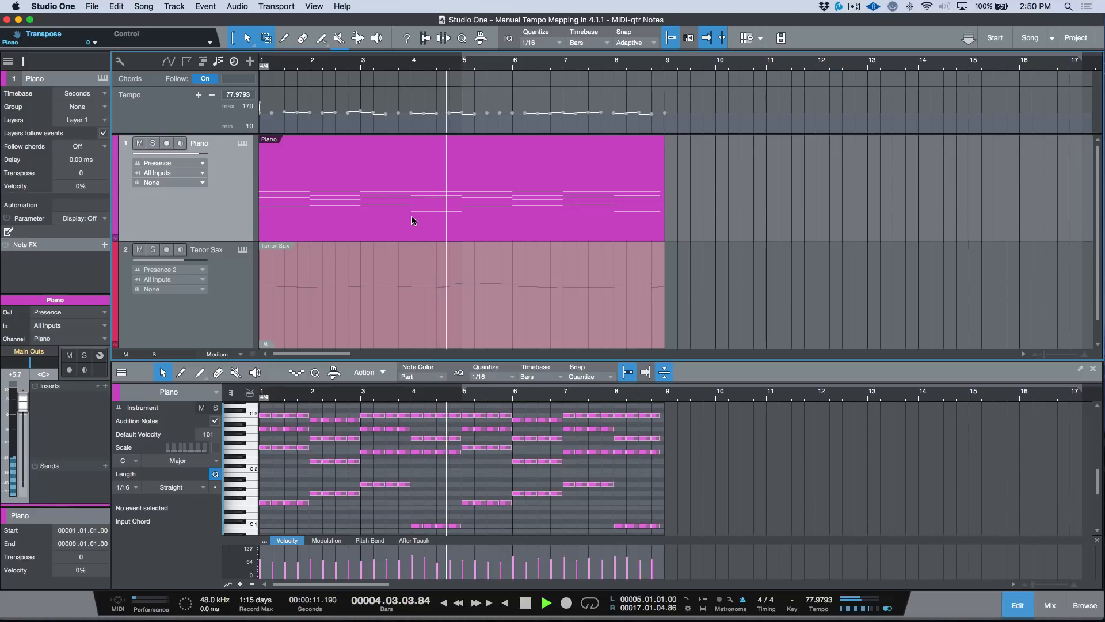
pyautogui.press('space')
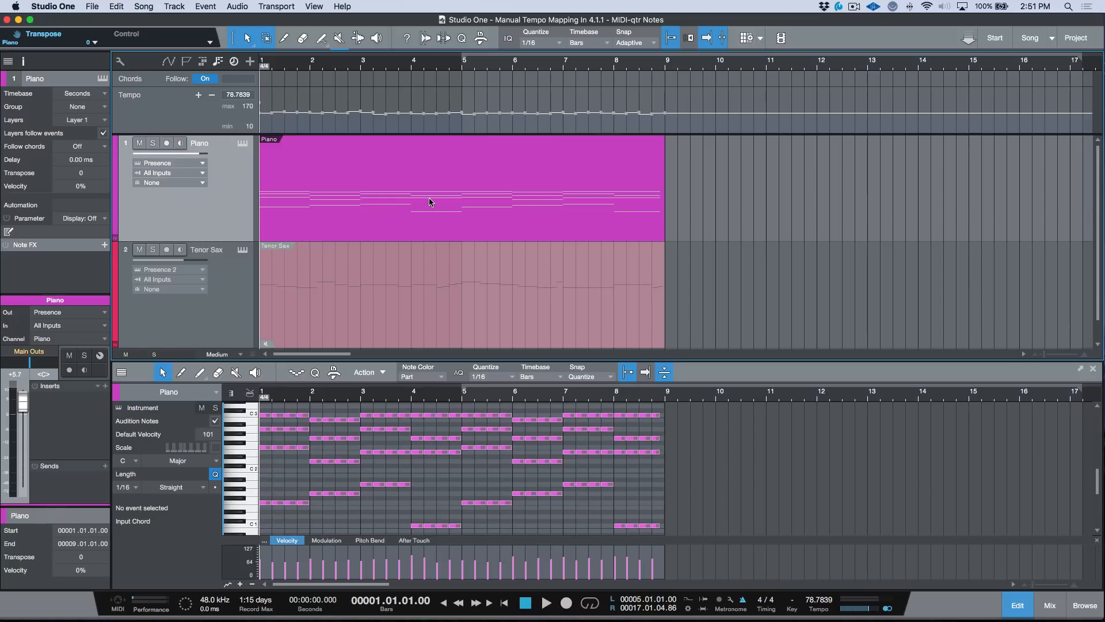
# Detect the key signature of the Piano part
pyautogui.click(462, 222)
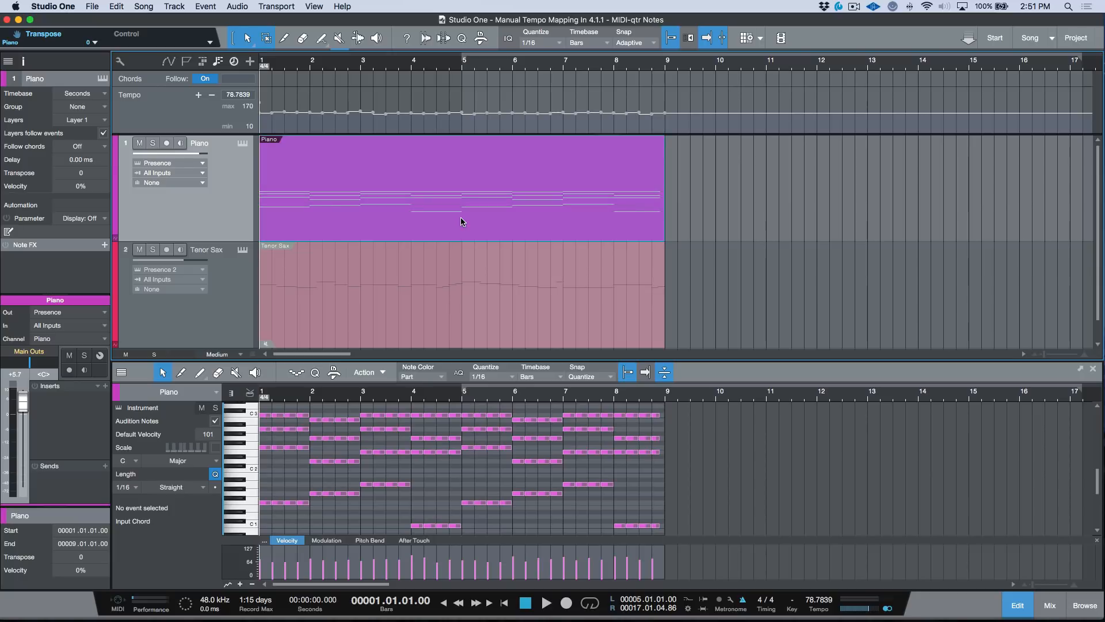
pyautogui.rightClick(395, 225)
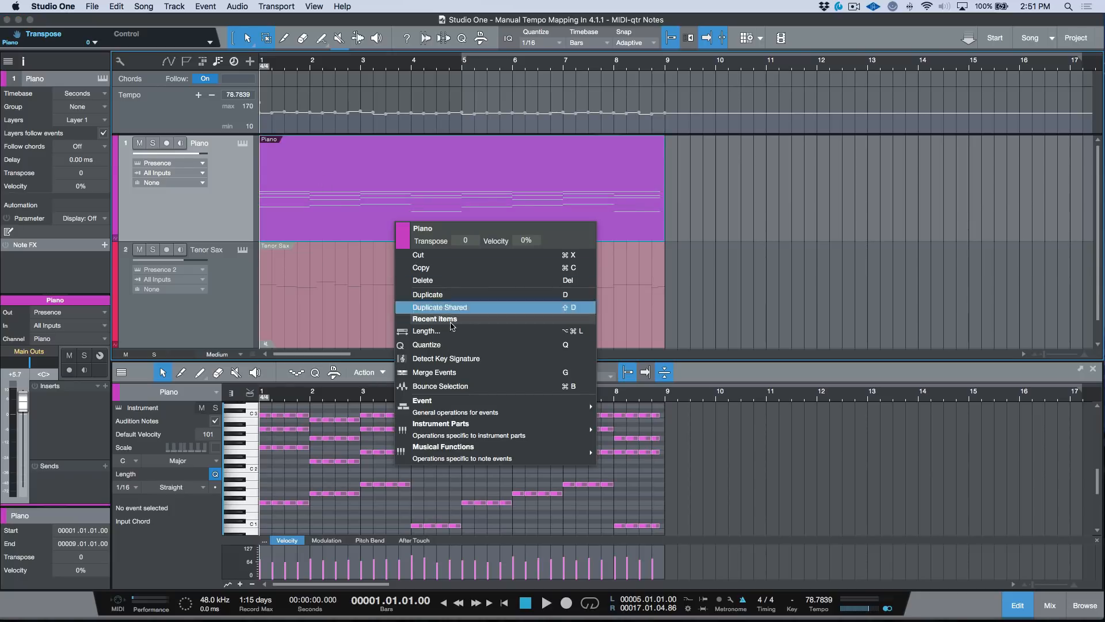
pyautogui.moveTo(451, 432)
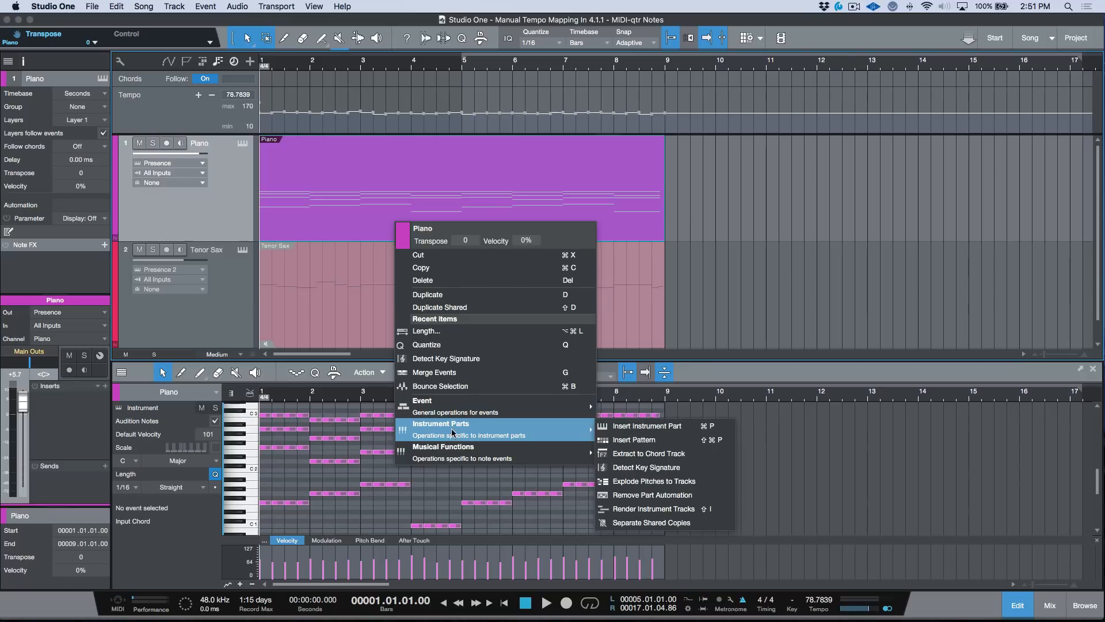
pyautogui.click(648, 468)
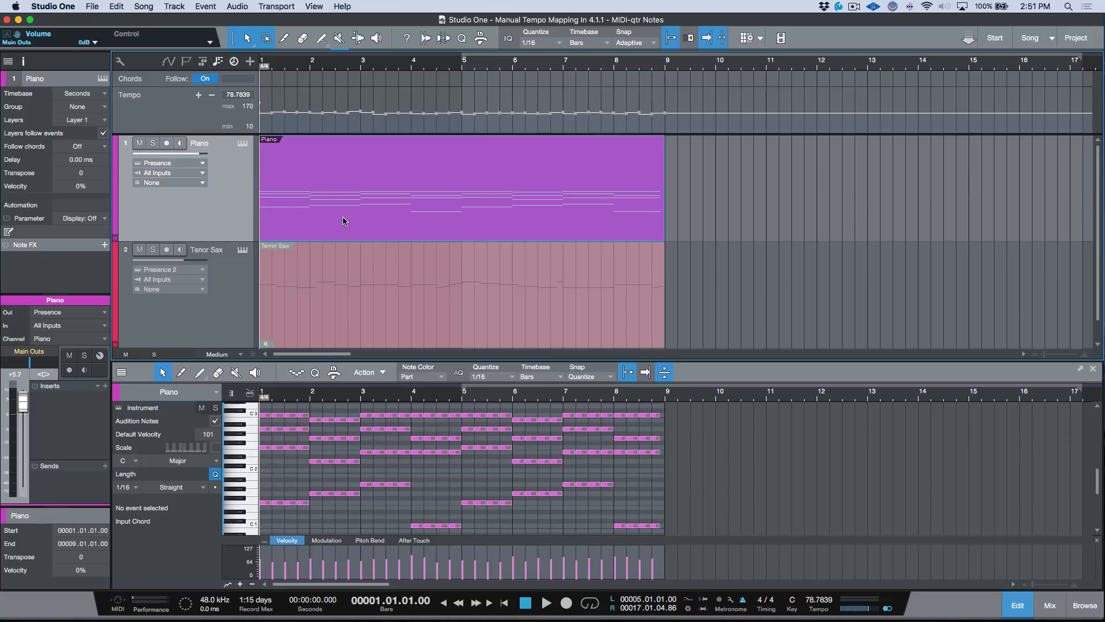
# Extract the Piano part's chords onto the chord track and extend the last C chord to bar 9
pyautogui.moveTo(343, 221); pyautogui.dragTo(331, 82)
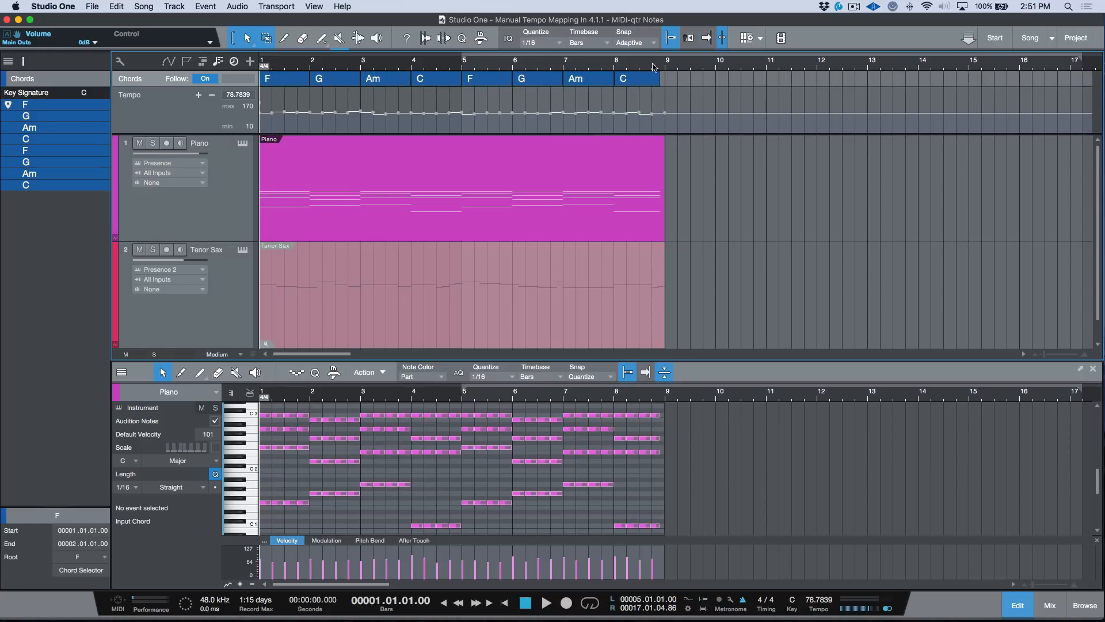
pyautogui.moveTo(661, 79); pyautogui.dragTo(667, 79)
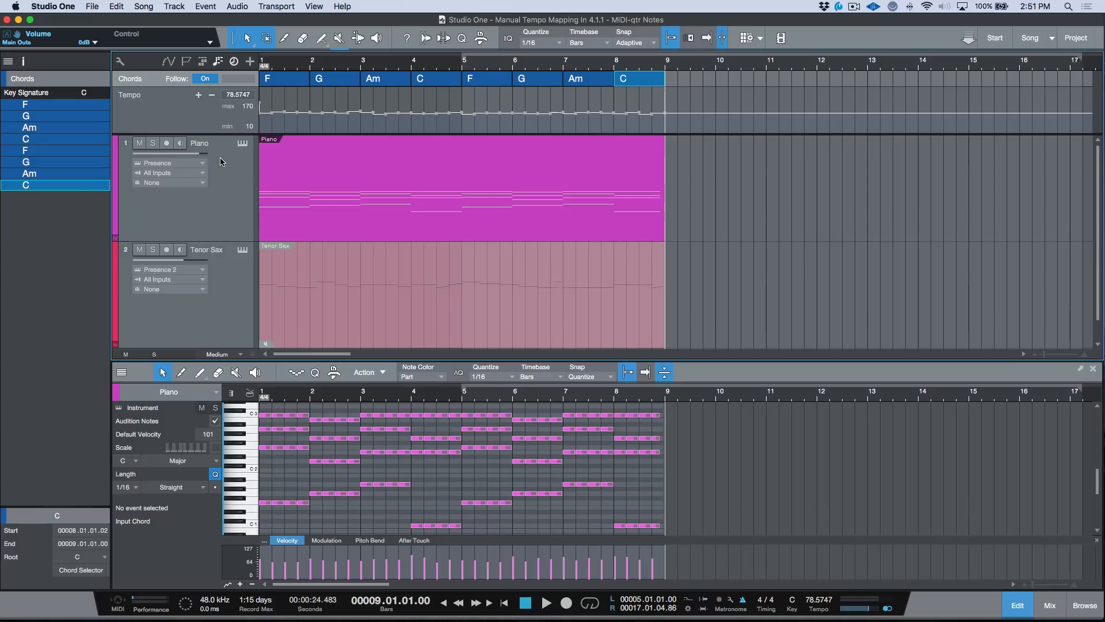
# Switch to Notion, look through the instrument categories, including Saxophones, in a new blank score, and close that score
pyautogui.press('super+Tab')
pyautogui.press('super+Tab')
pyautogui.press('super+Tab')
pyautogui.press('super+Tab')
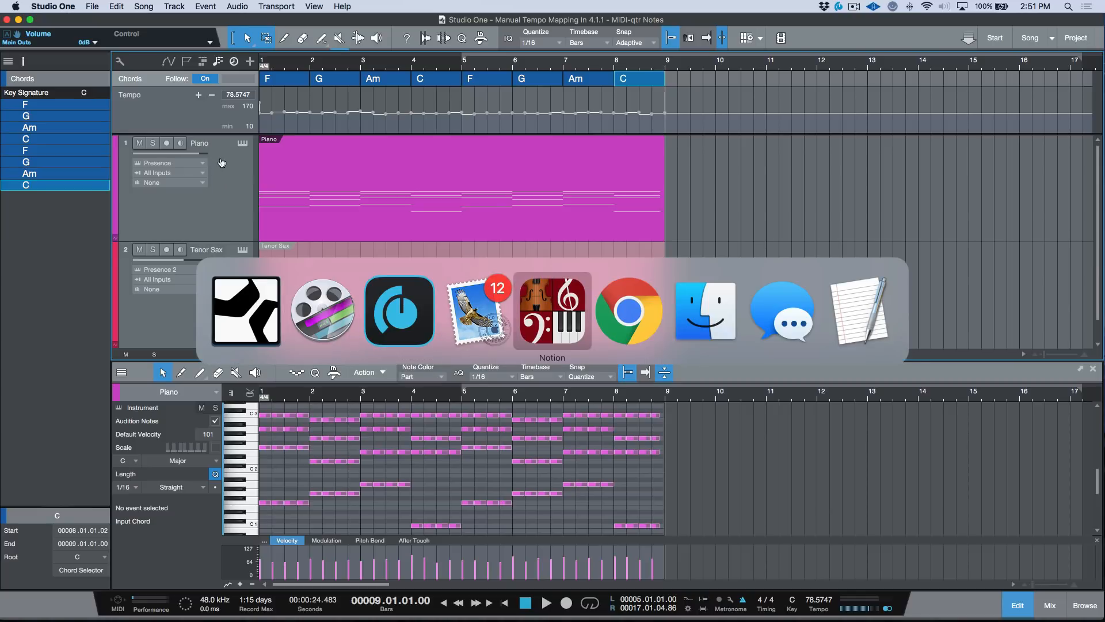
pyautogui.press('super+n')
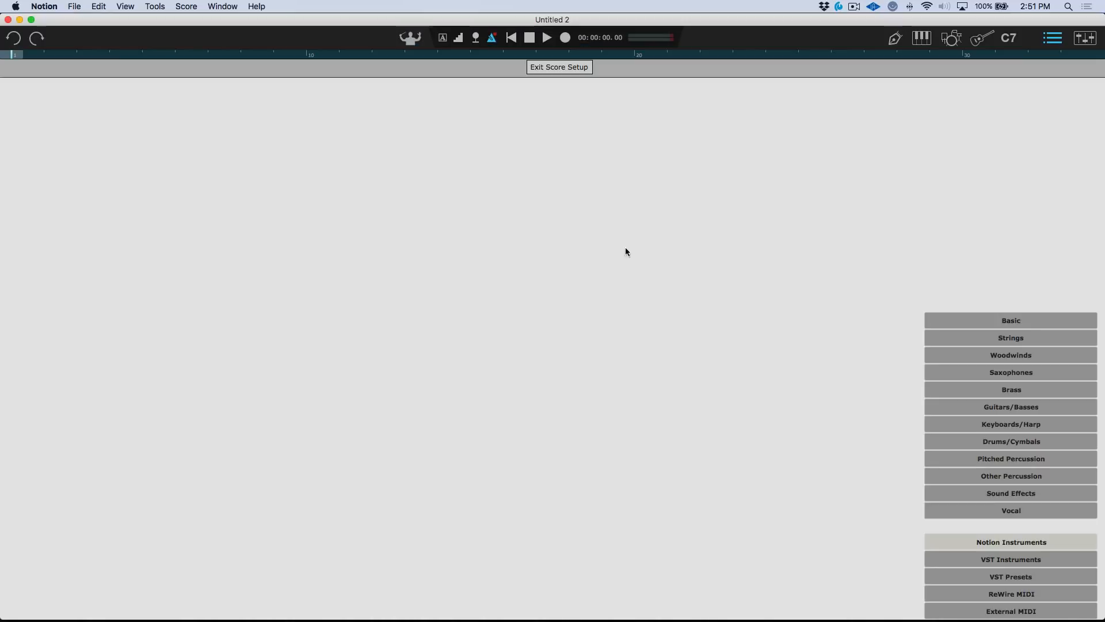
pyautogui.moveTo(1013, 327)
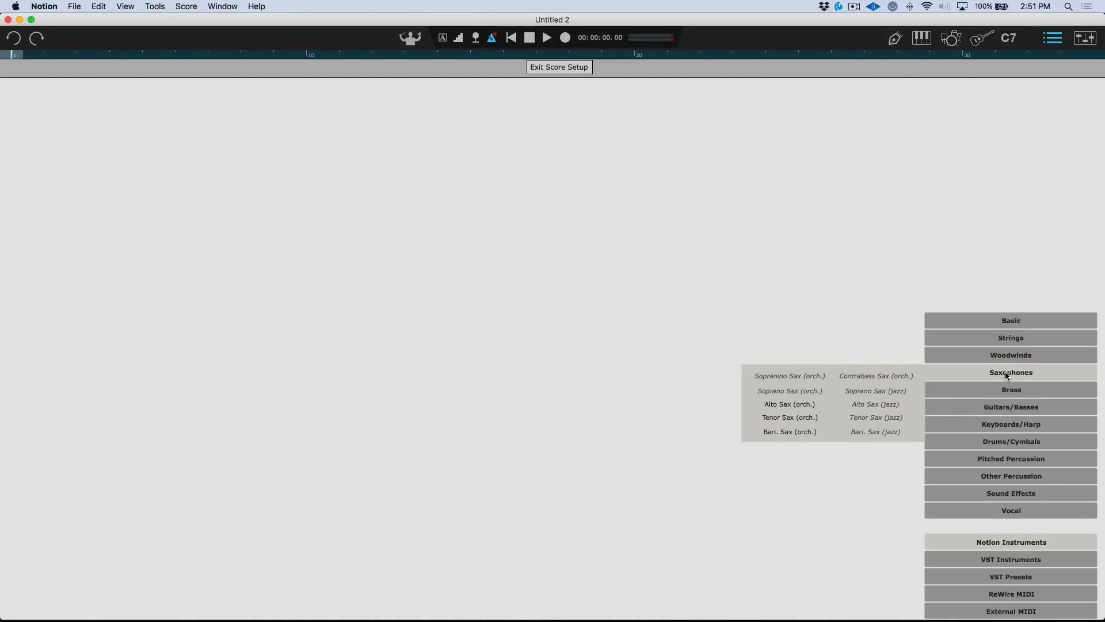
pyautogui.moveTo(1007, 392)
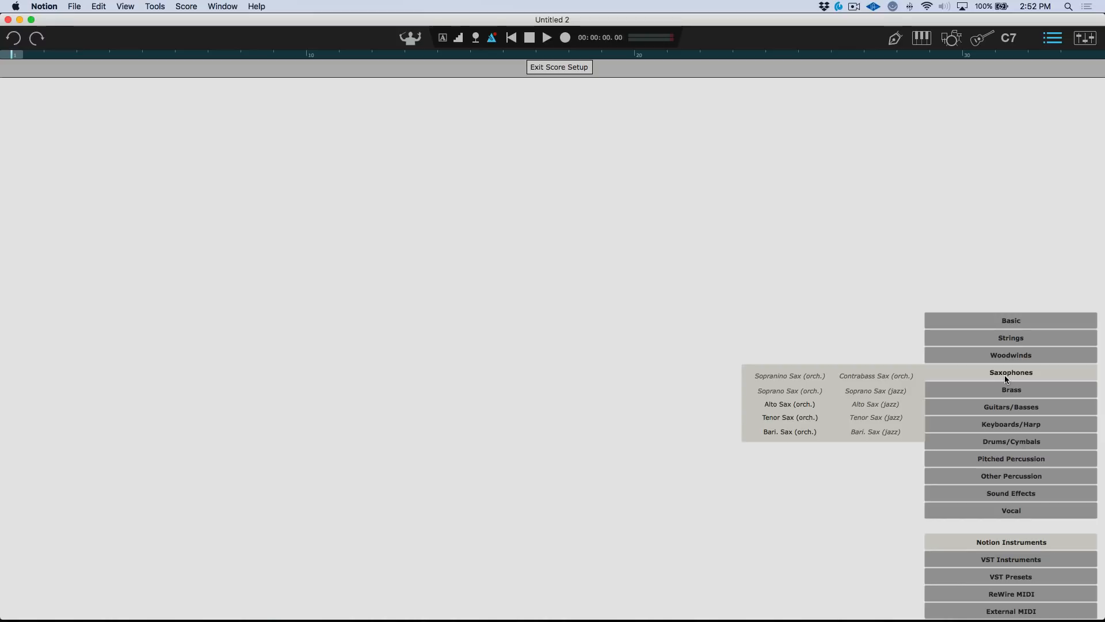
pyautogui.click(7, 21)
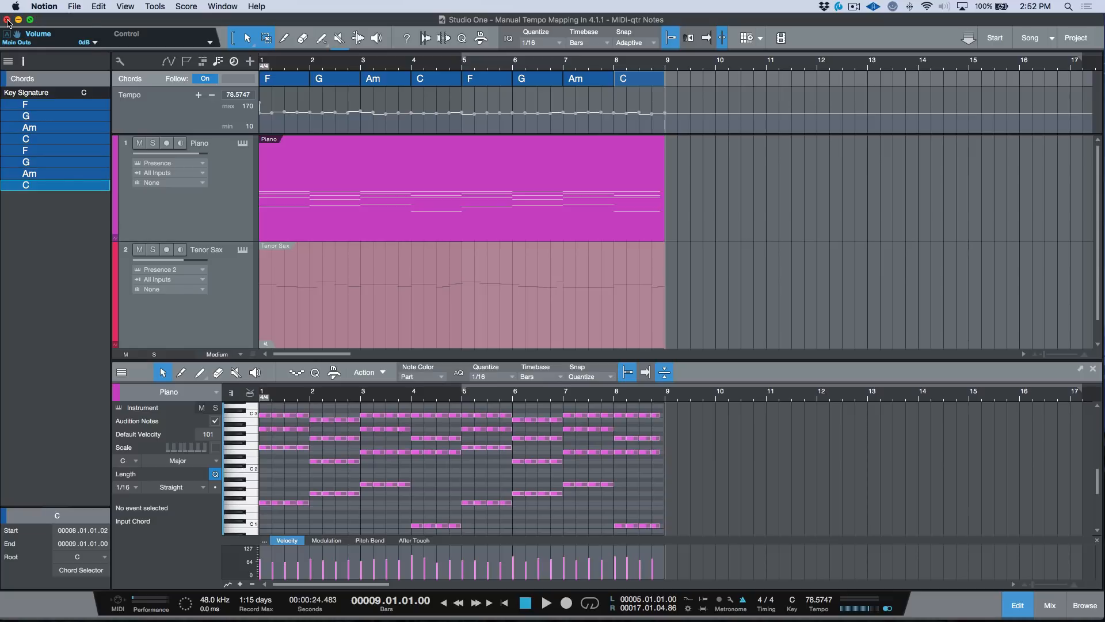
# Switch to Studio One, view the Tenor Sax track's Presence instrument, and play the song from the start to hear the Piano and sax
pyautogui.click(235, 188)
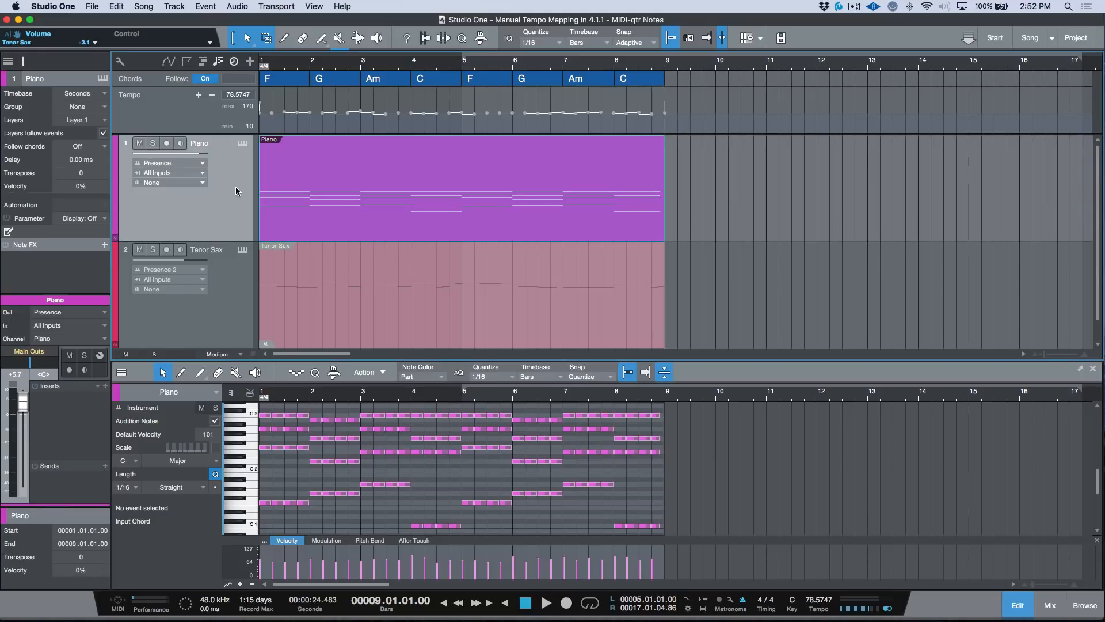
pyautogui.click(374, 322)
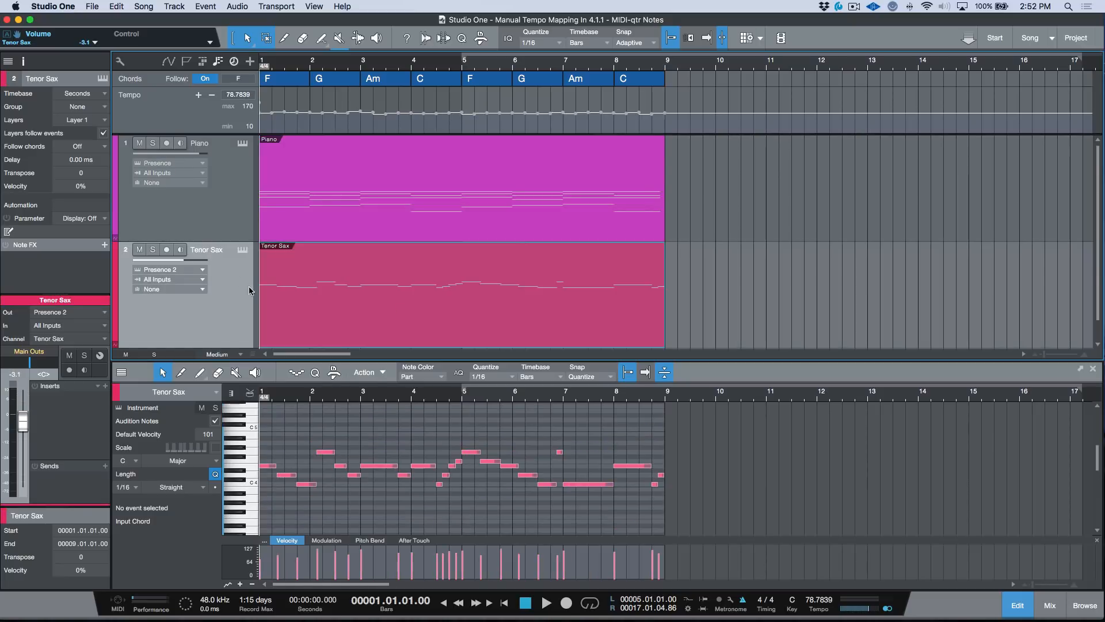
pyautogui.click(242, 249)
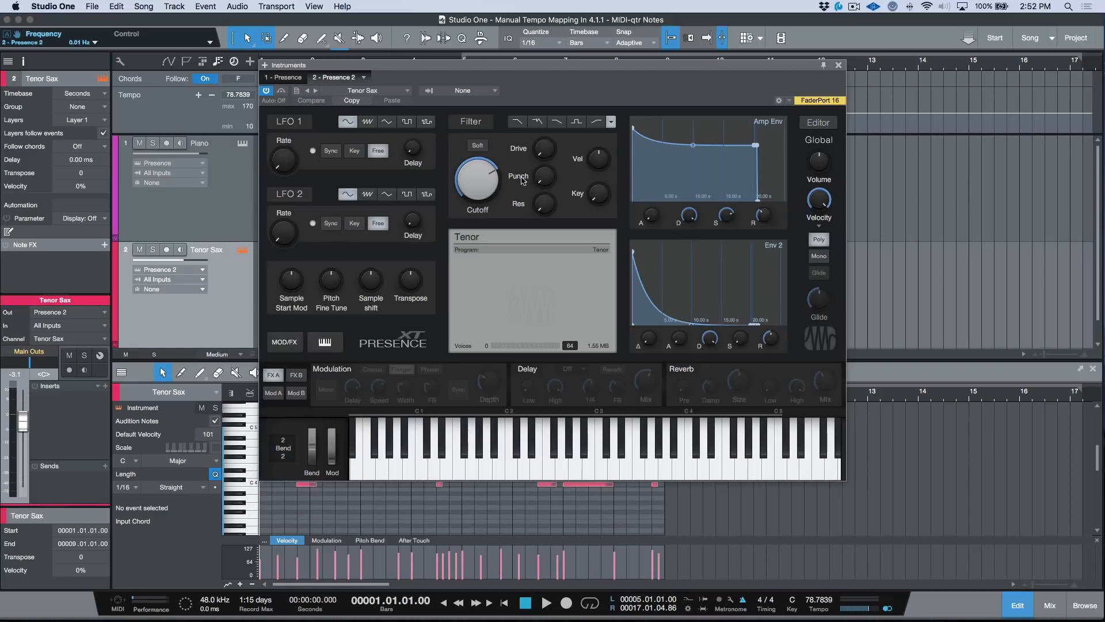
pyautogui.click(839, 65)
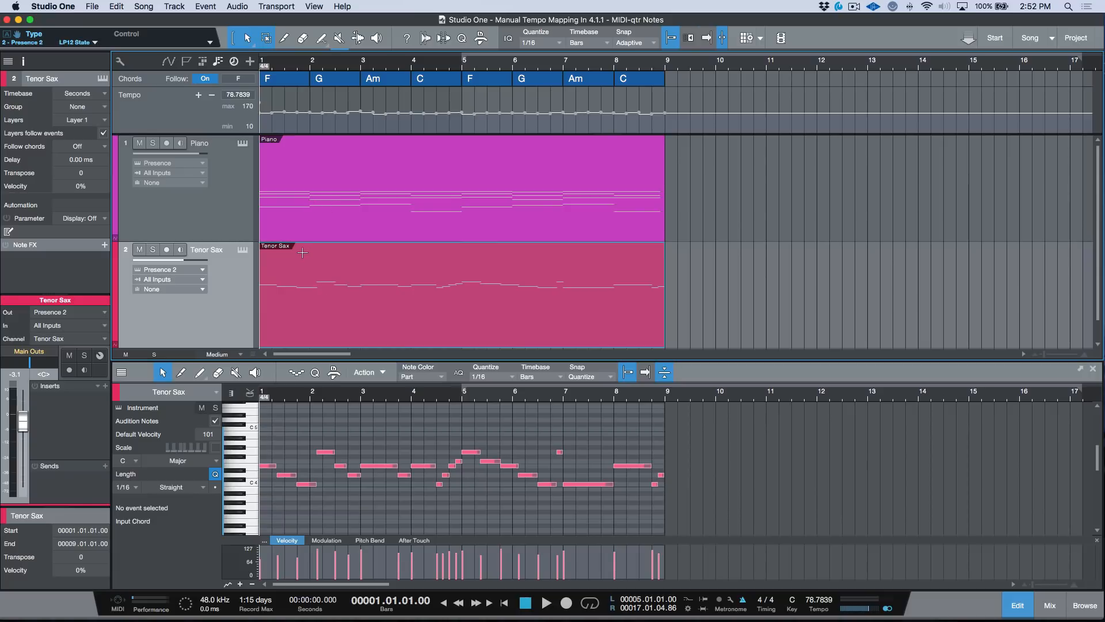
pyautogui.press('space')
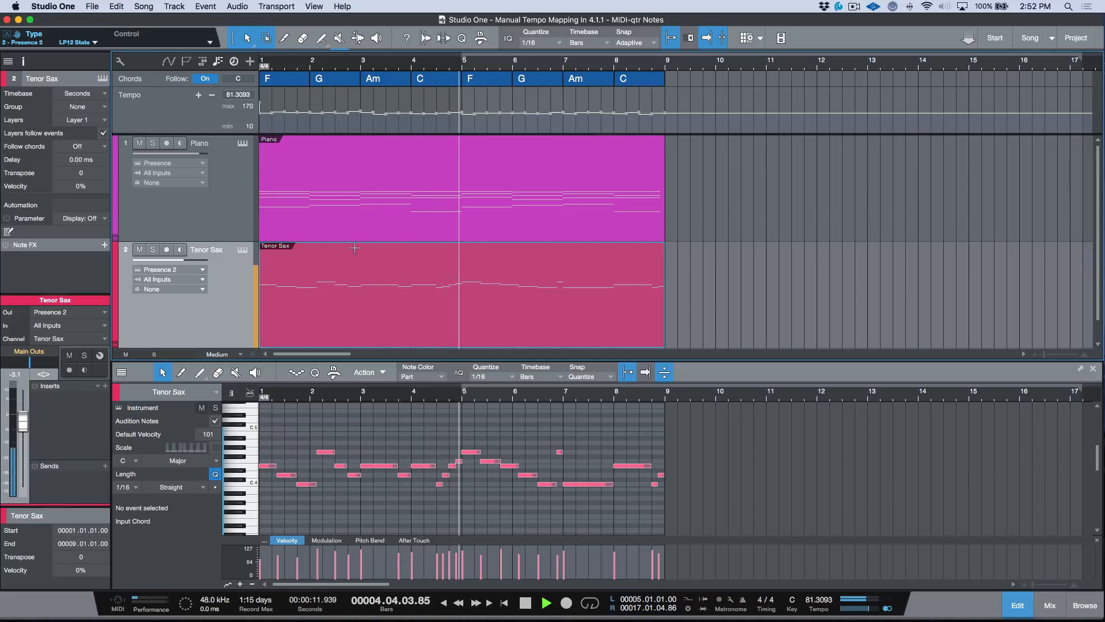
pyautogui.press('space')
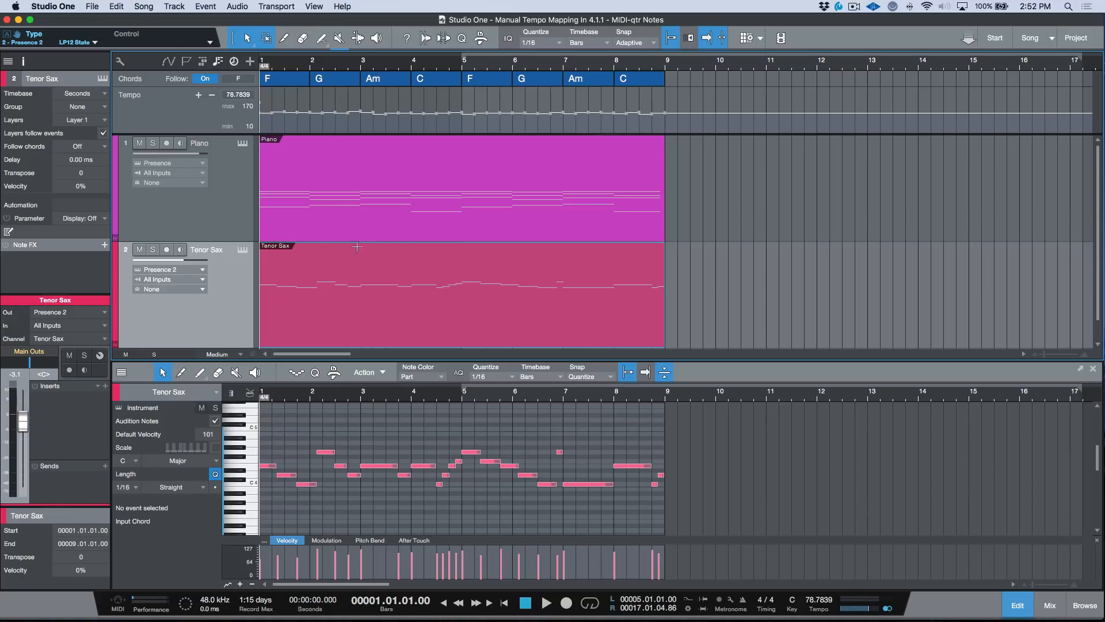
# Send the entire song's note data to Notion on this computer, creating a lead sheet and merging into the open document
pyautogui.click(144, 6)
pyautogui.click(229, 66)
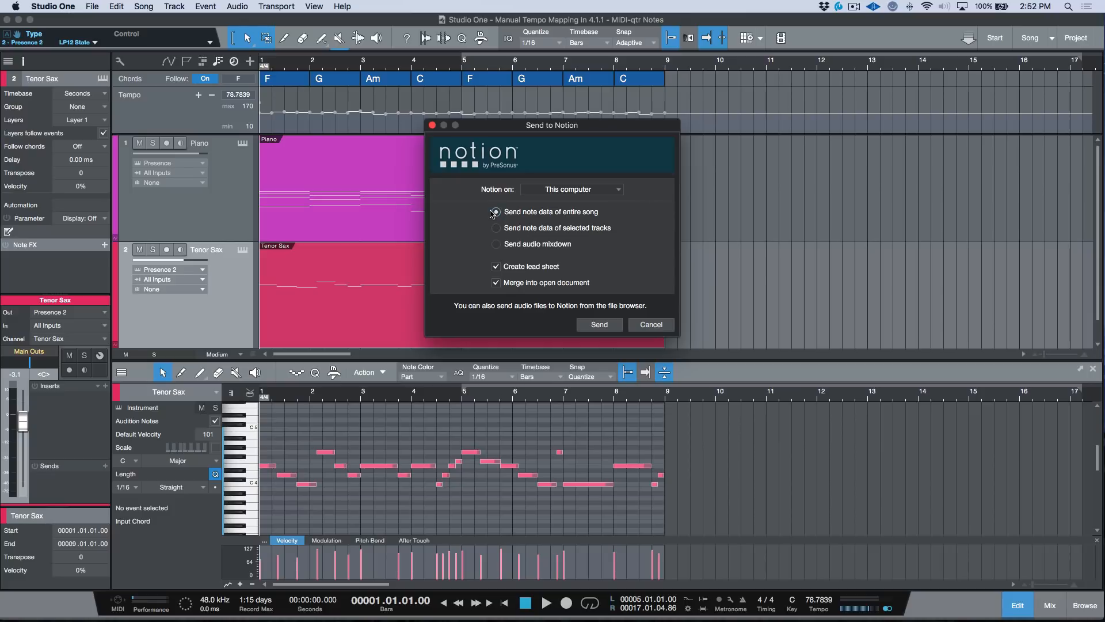
pyautogui.click(600, 325)
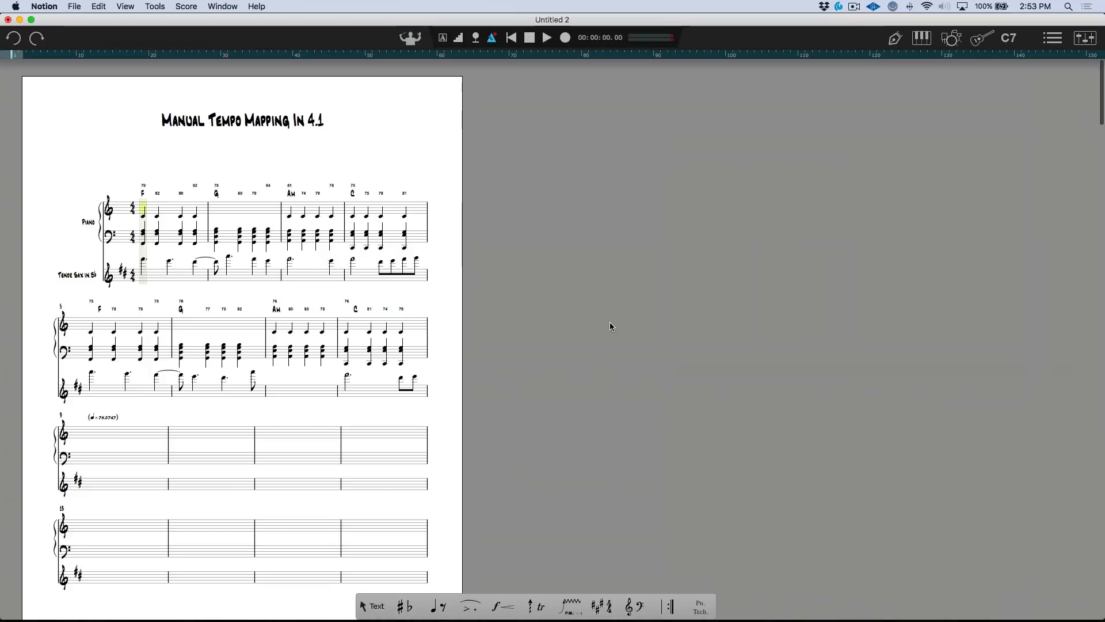
# Examine the transferred score's notes, chords and tempo marks, and show only the Piano part
pyautogui.press('super+equal')
pyautogui.press('super+equal')
pyautogui.press('super+equal')
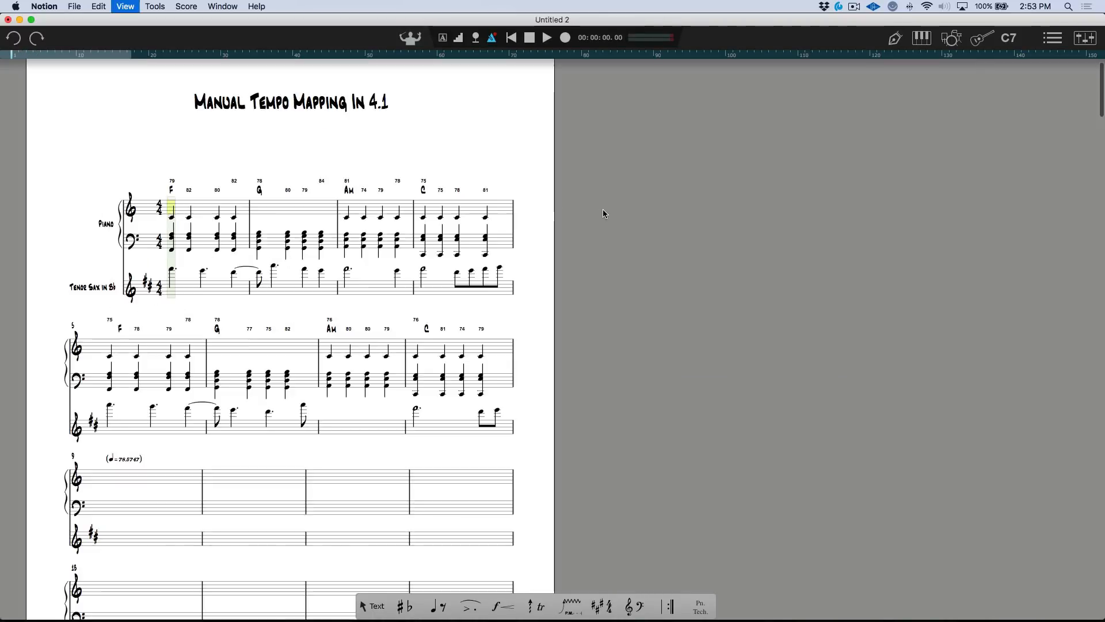
pyautogui.press('super+minus')
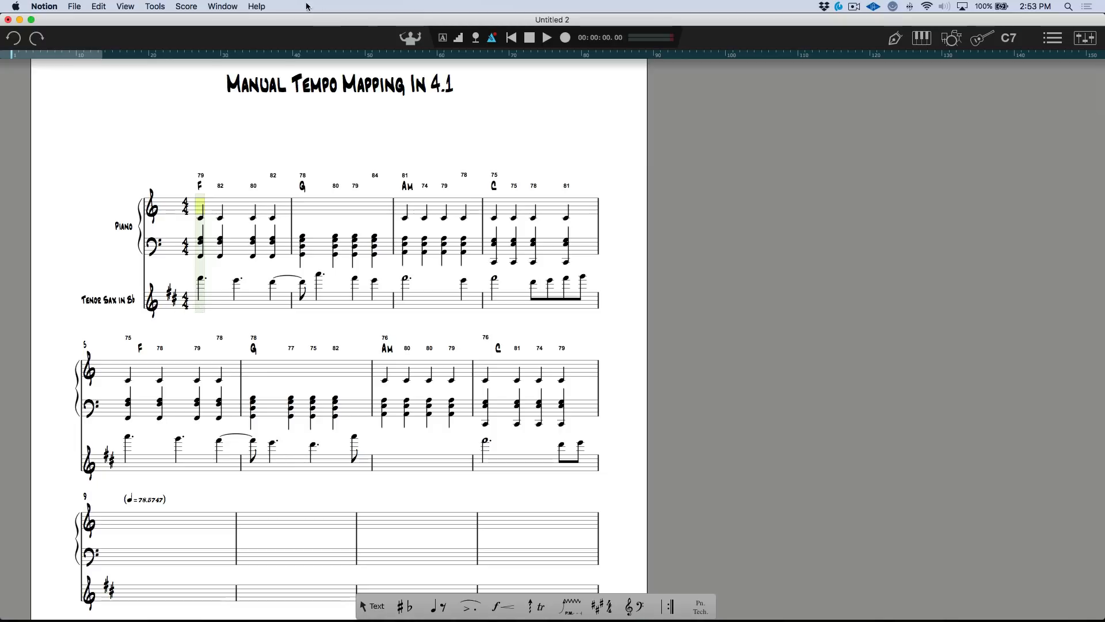
pyautogui.click(186, 7)
pyautogui.moveTo(213, 99)
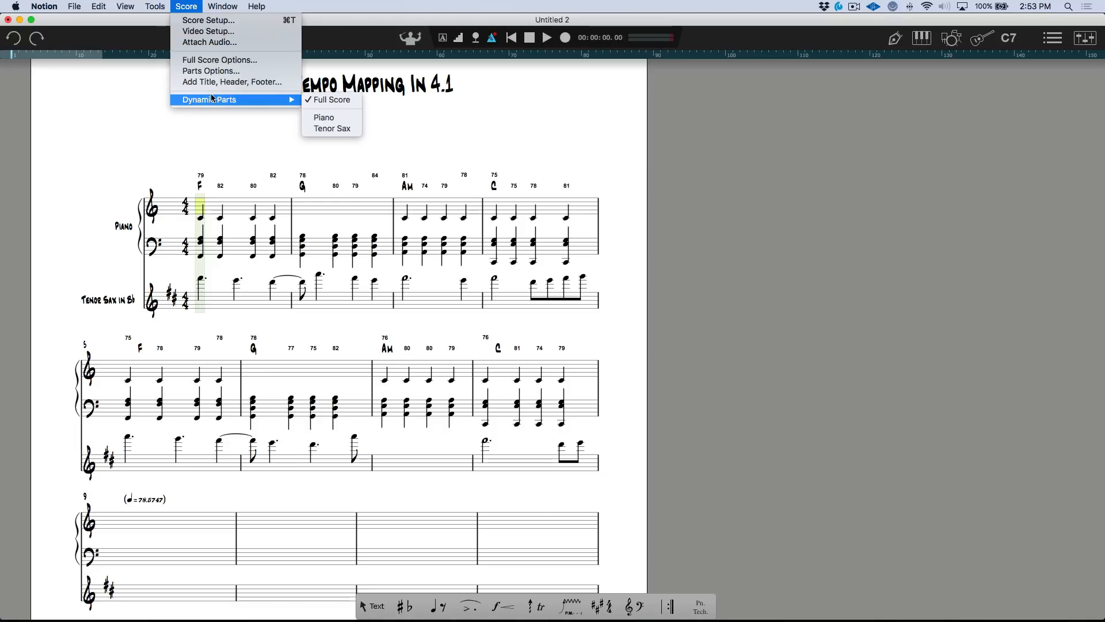
pyautogui.click(324, 117)
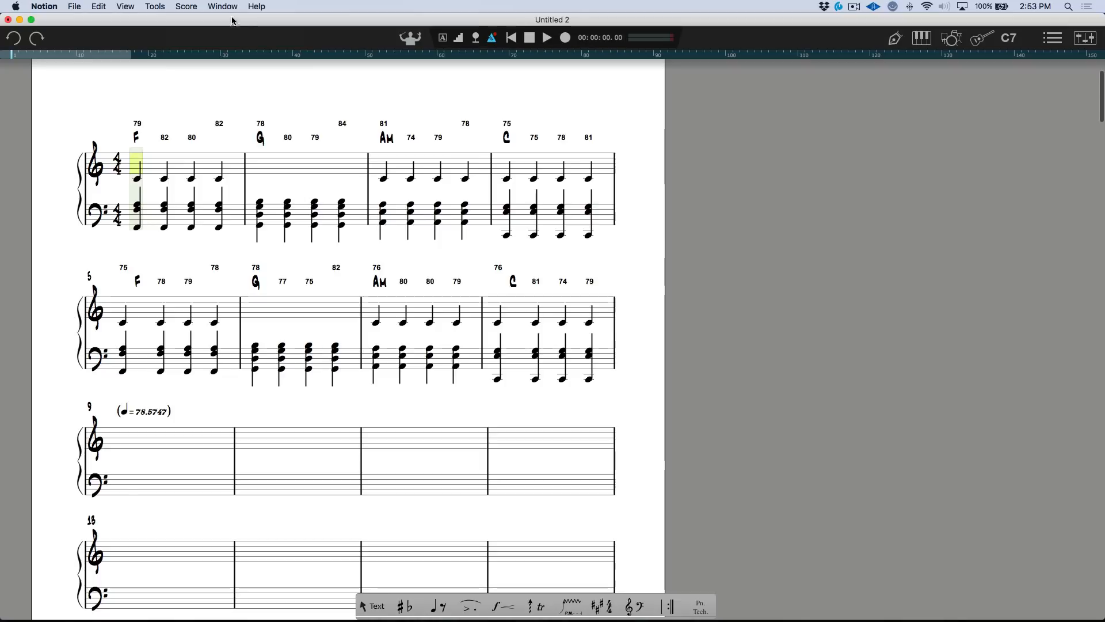
# Show only the Tenor Sax dynamic part to examine its transposed notes and chord symbols
pyautogui.click(186, 6)
pyautogui.moveTo(271, 100)
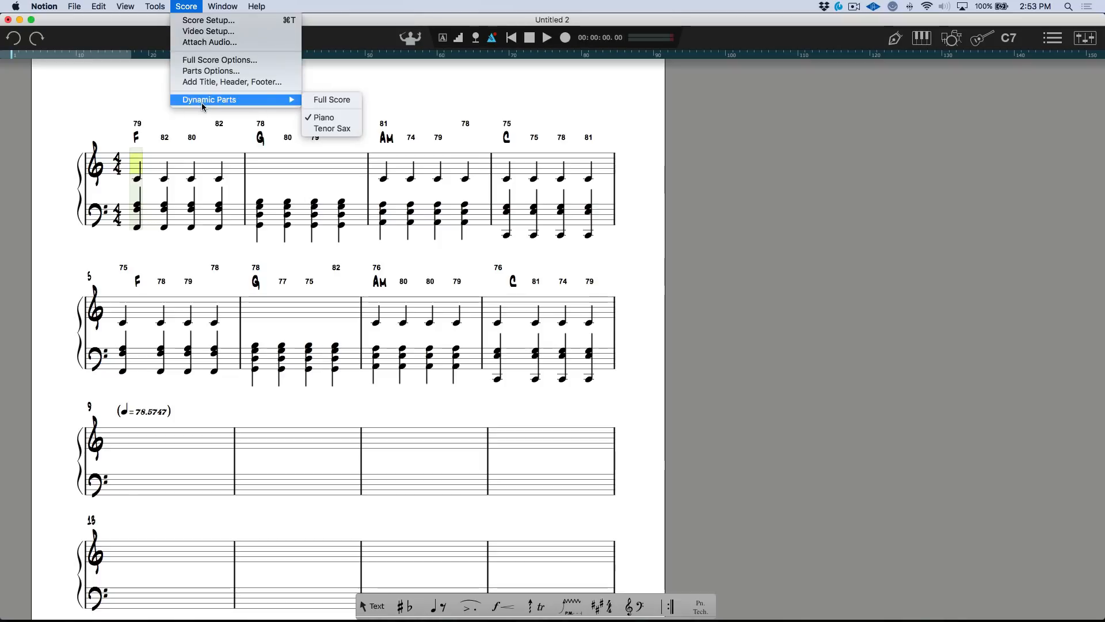
pyautogui.click(332, 128)
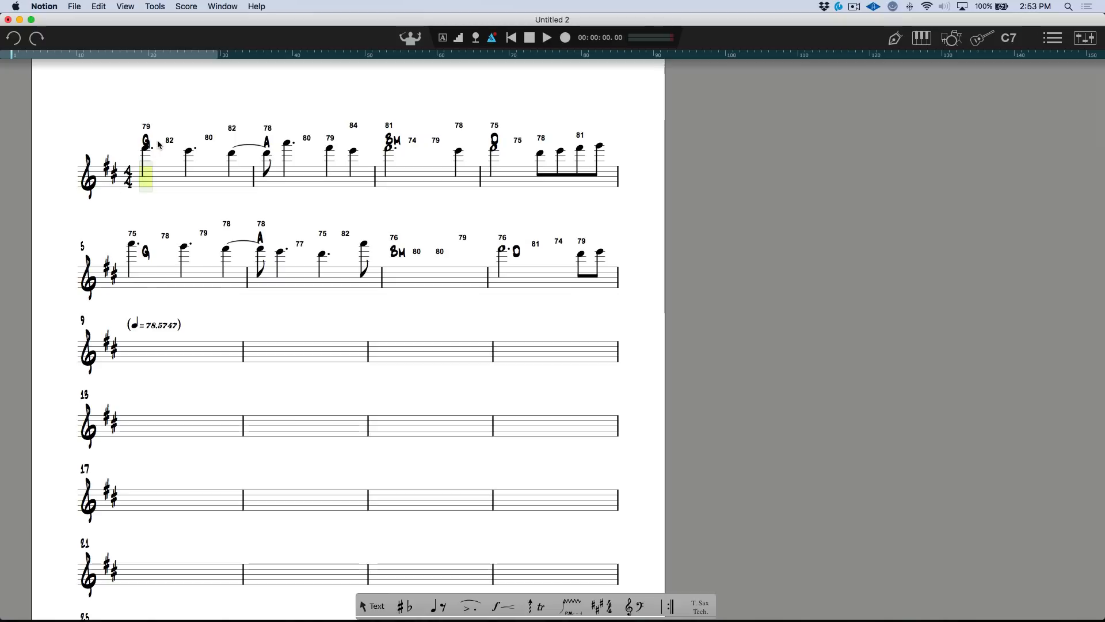
# Return from the Tenor Sax part to the full score and bring its first page into view
pyautogui.click(186, 7)
pyautogui.moveTo(291, 102)
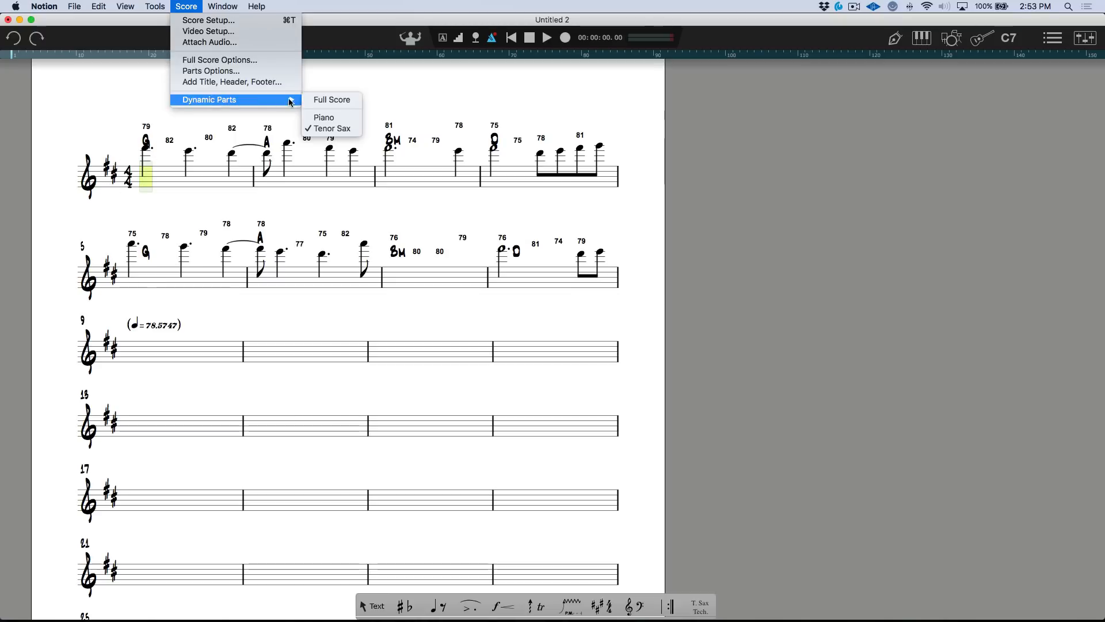
pyautogui.click(326, 101)
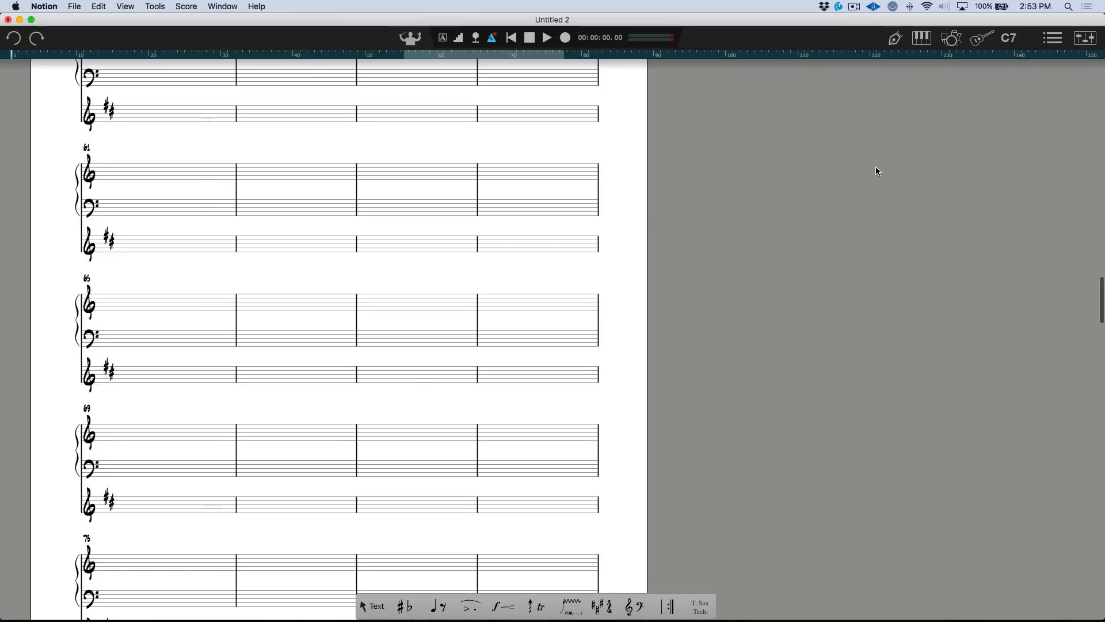
pyautogui.press('super+minus')
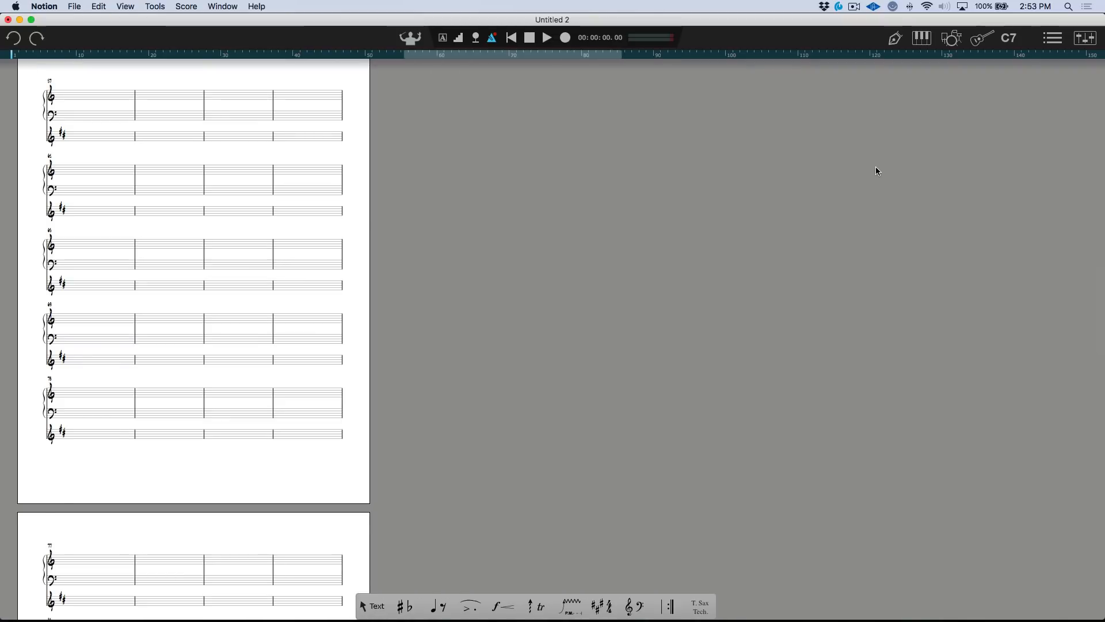
pyautogui.scroll(20, 875, 167)
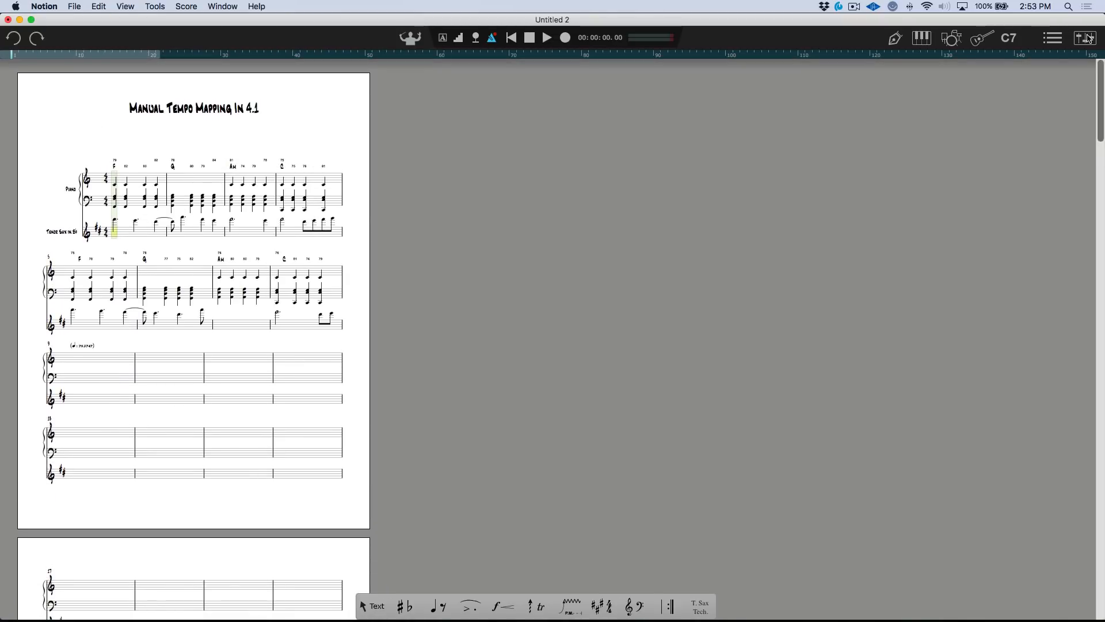
# Check the score's mixer and play the full score from the start into bar 6 to hear the mapped tempo
pyautogui.click(1088, 38)
pyautogui.moveTo(798, 358); pyautogui.dragTo(836, 401)
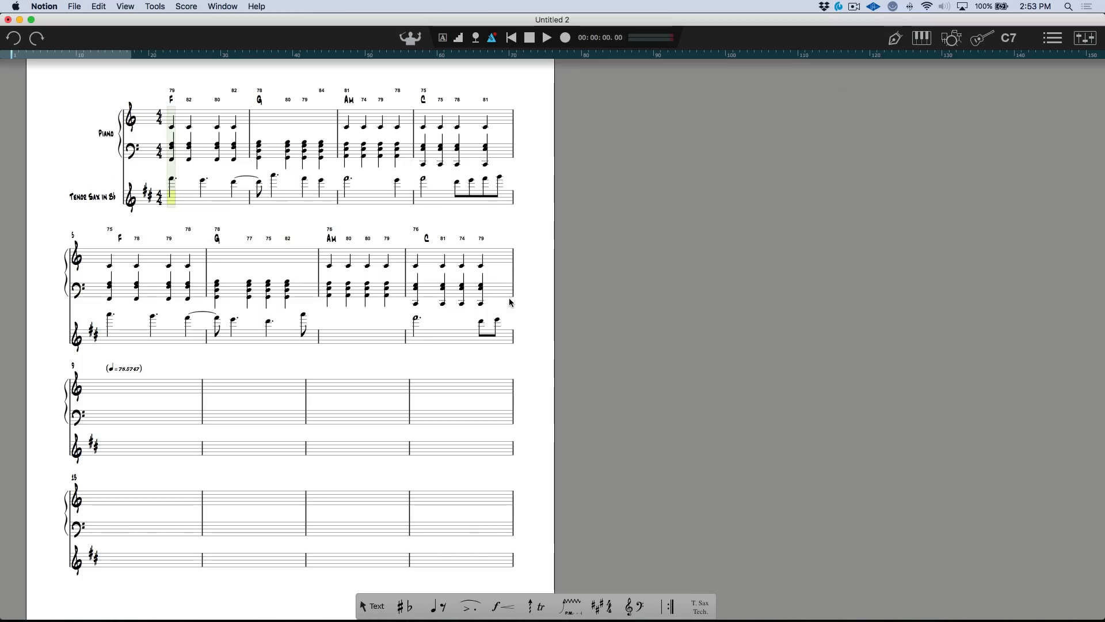
pyautogui.press('space')
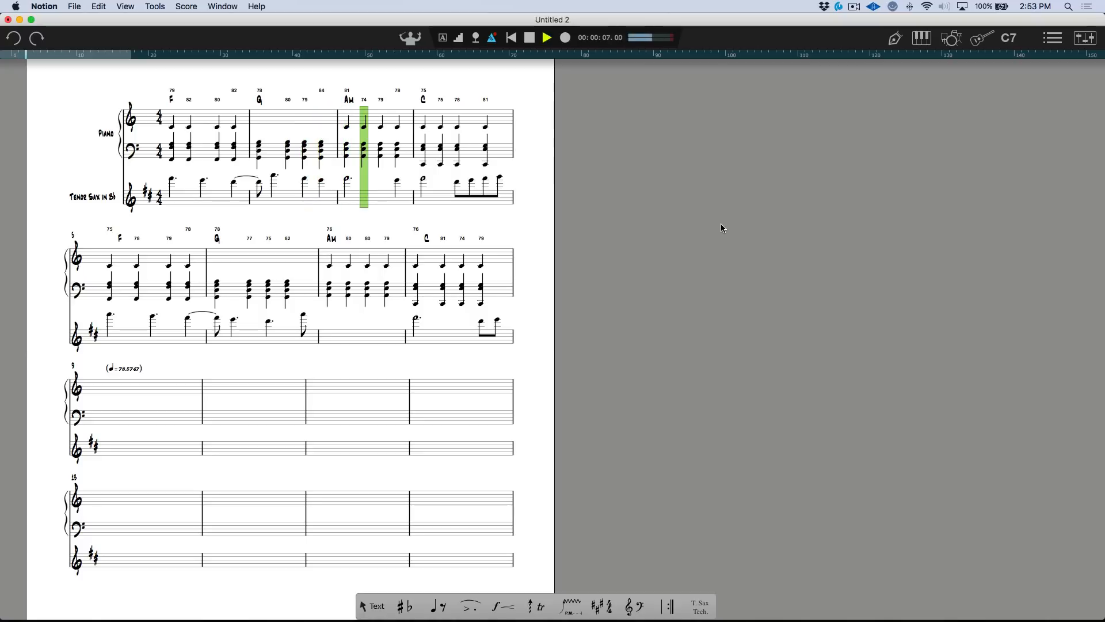
pyautogui.scroll(3, 733, 226)
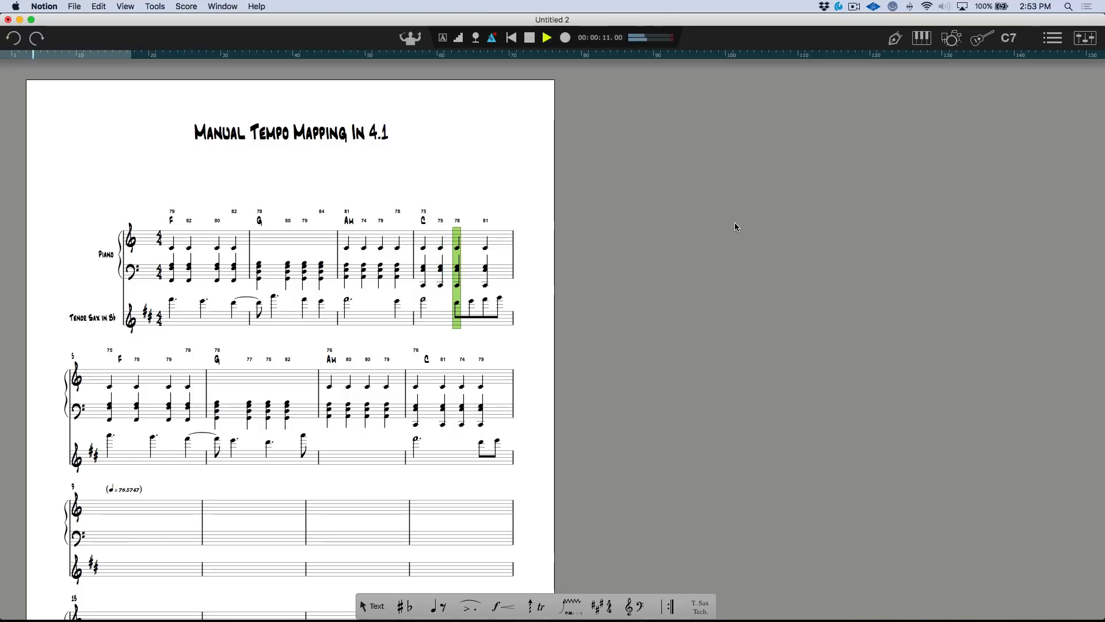
pyautogui.scroll(-5, 735, 214)
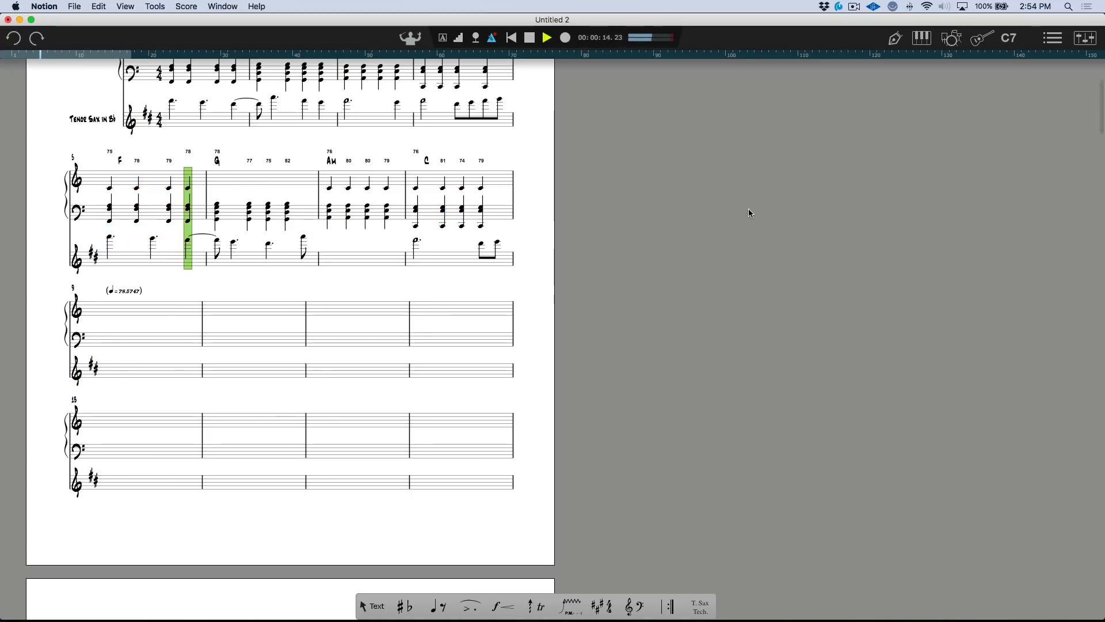
pyautogui.press('space')
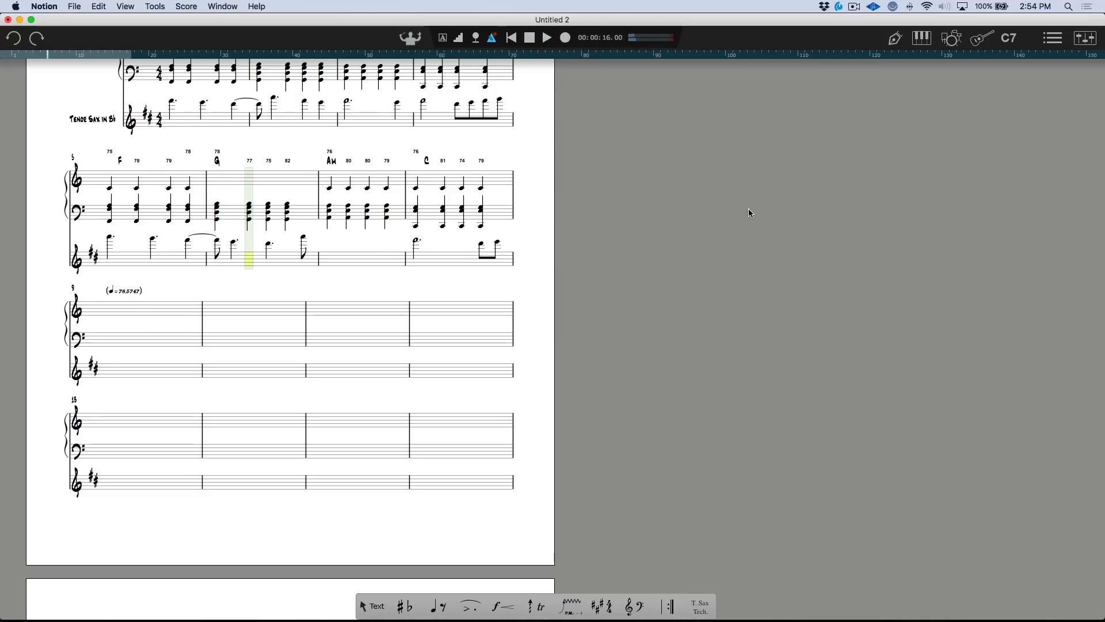
pyautogui.scroll(5, 748, 213)
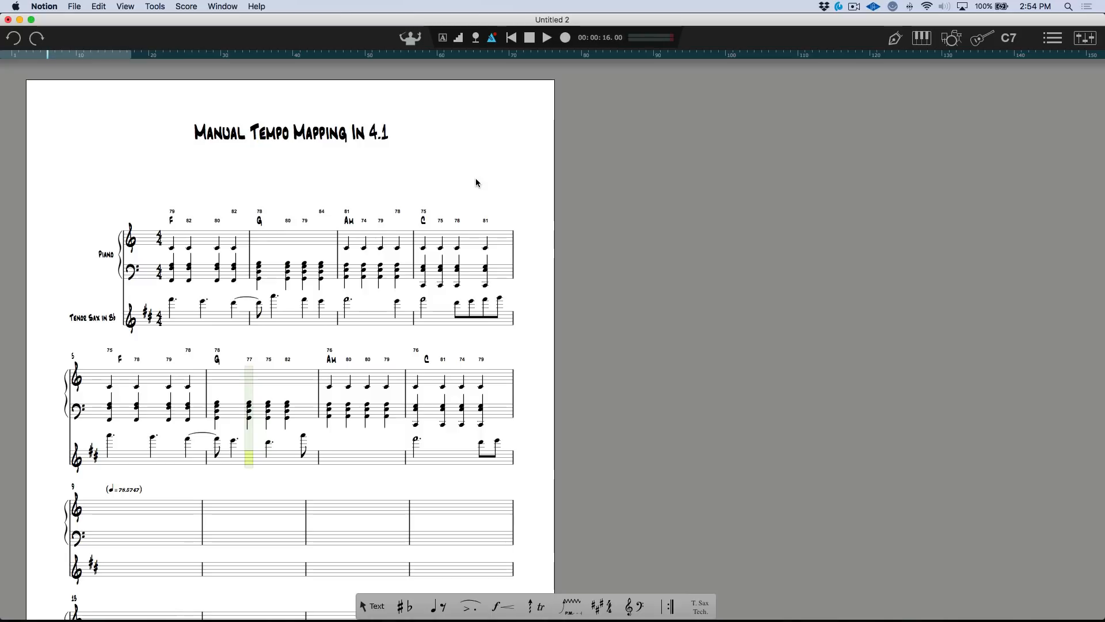
# Switch to Studio One, view the song's key signature choices without changing the key, and go back to the Notion score
pyautogui.press('super+Tab')
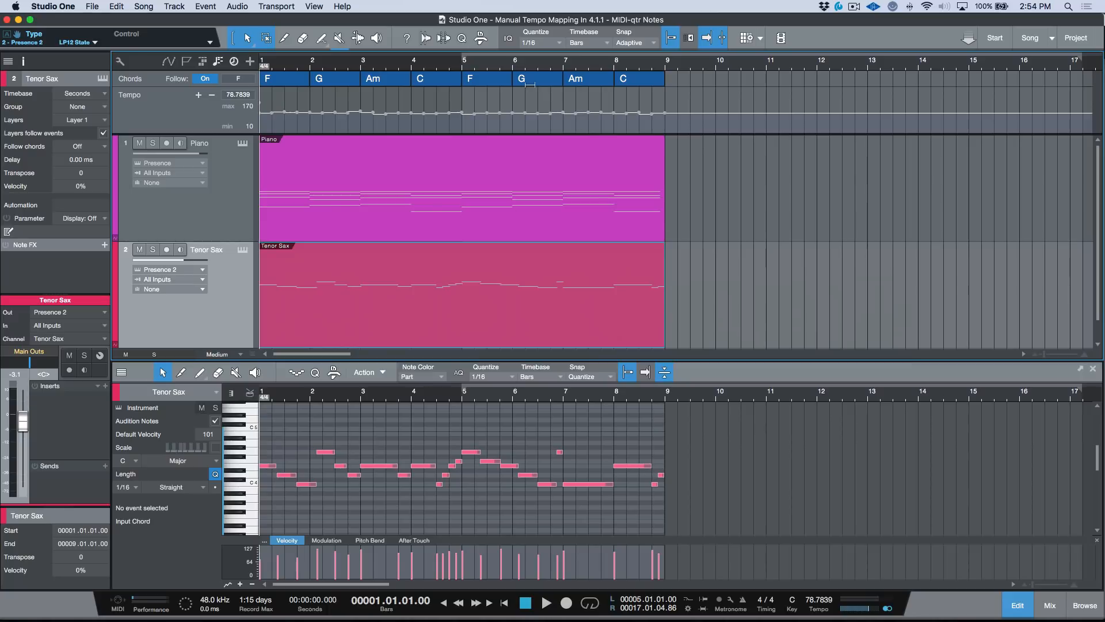
pyautogui.click(793, 602)
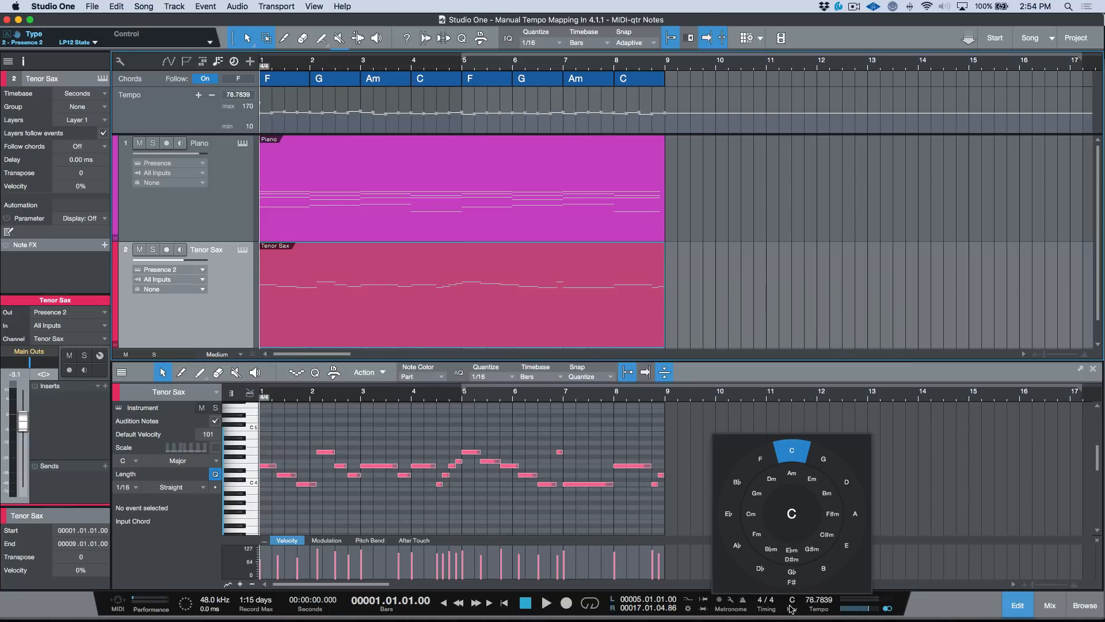
pyautogui.click(858, 299)
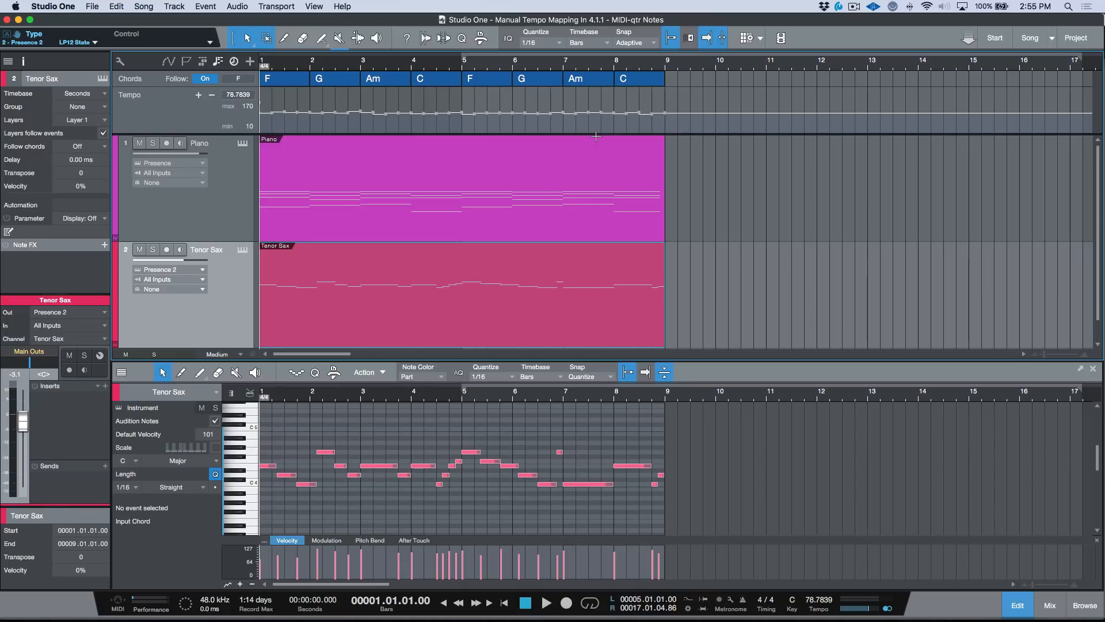
pyautogui.press('super+Tab')
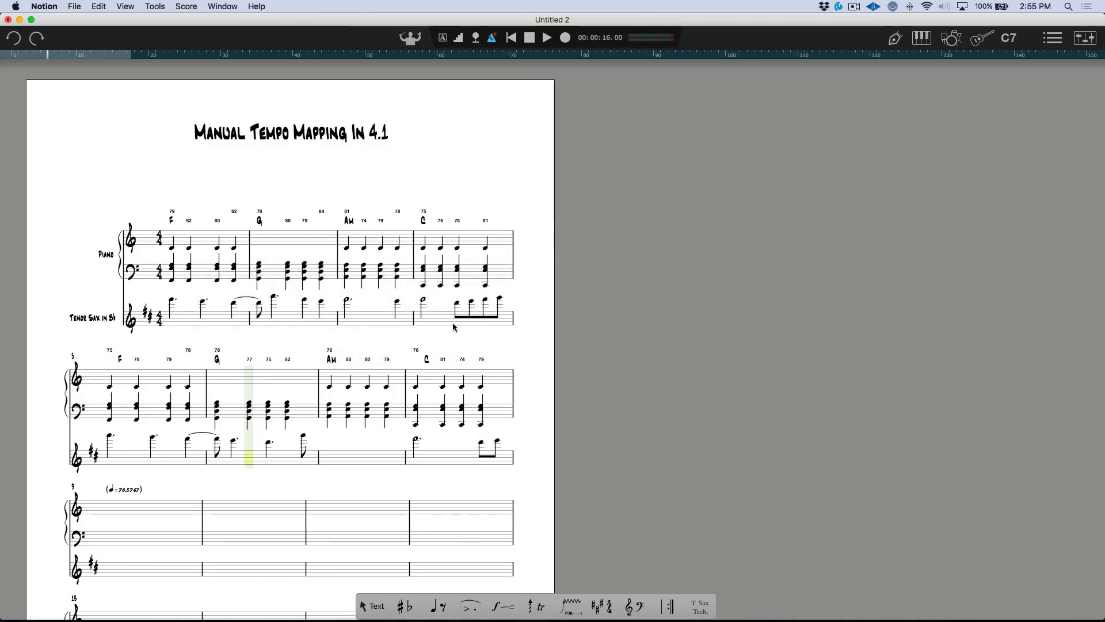